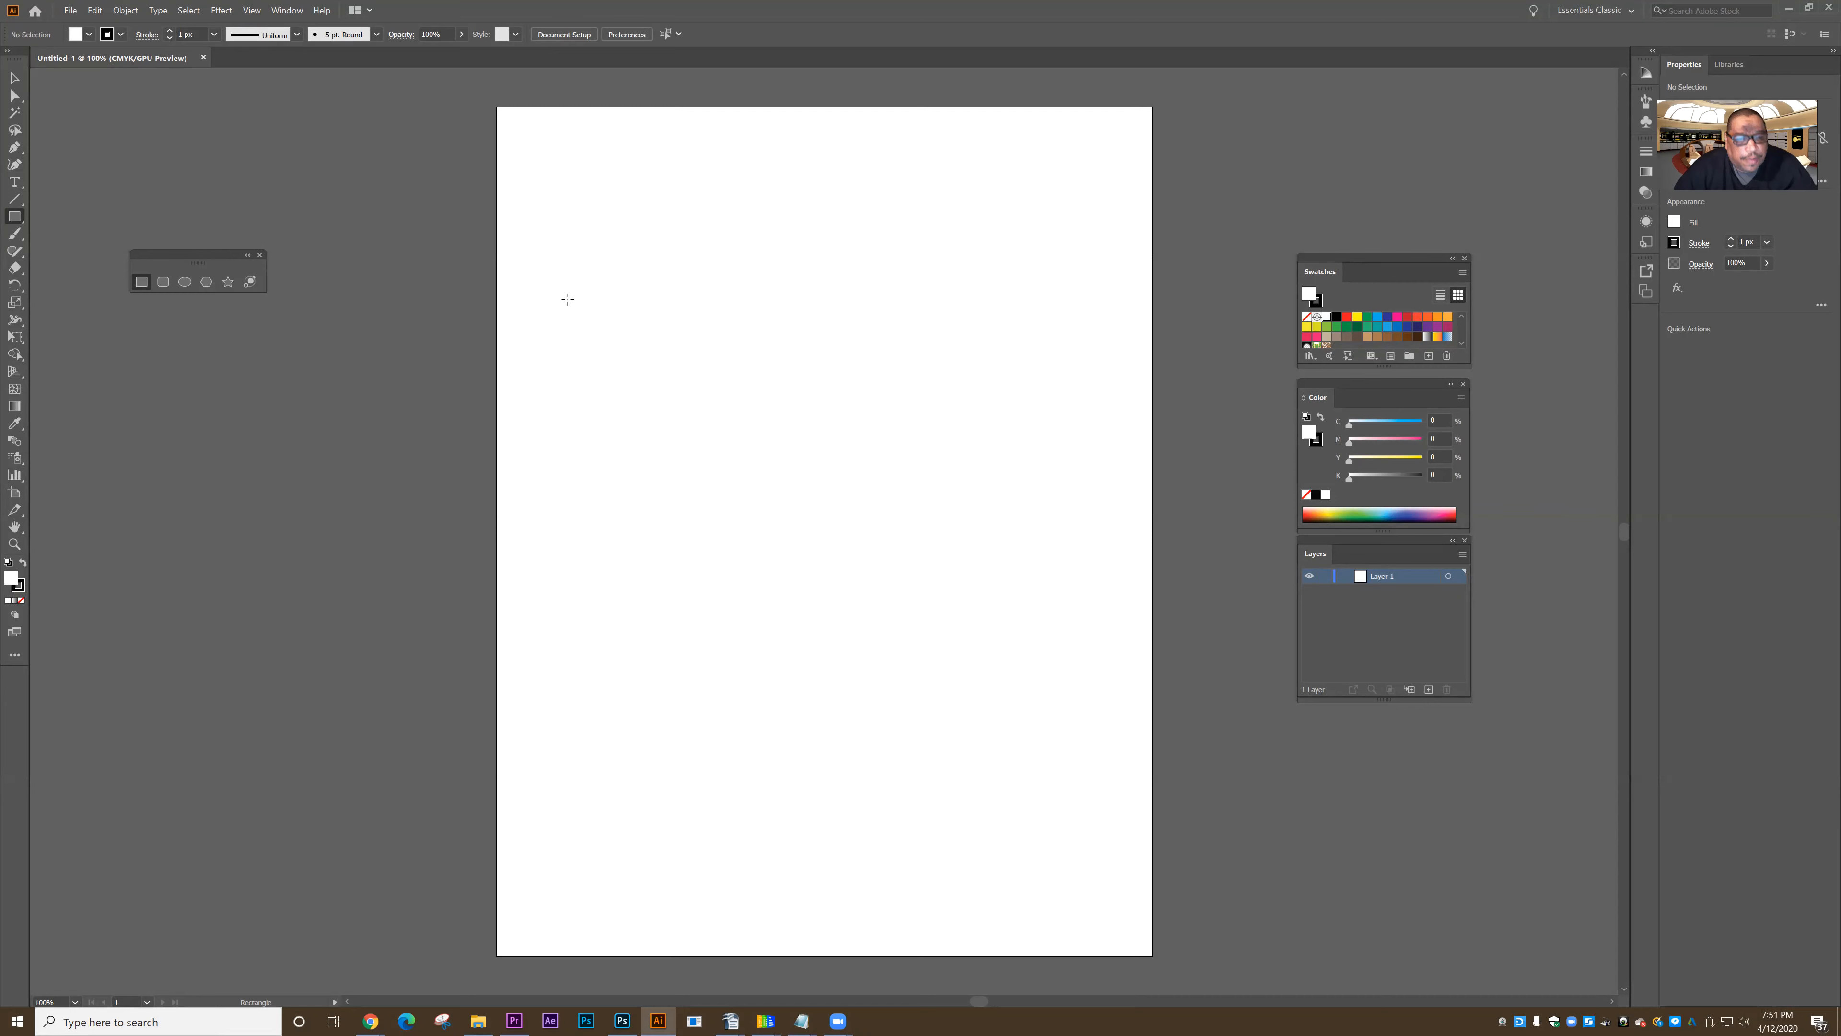
# - Draw a rectangle about 3.94 in wide and 3.40 in high near the artboard's upper left and fill it with red
pyautogui.moveTo(544, 174); pyautogui.dragTo(847, 437)
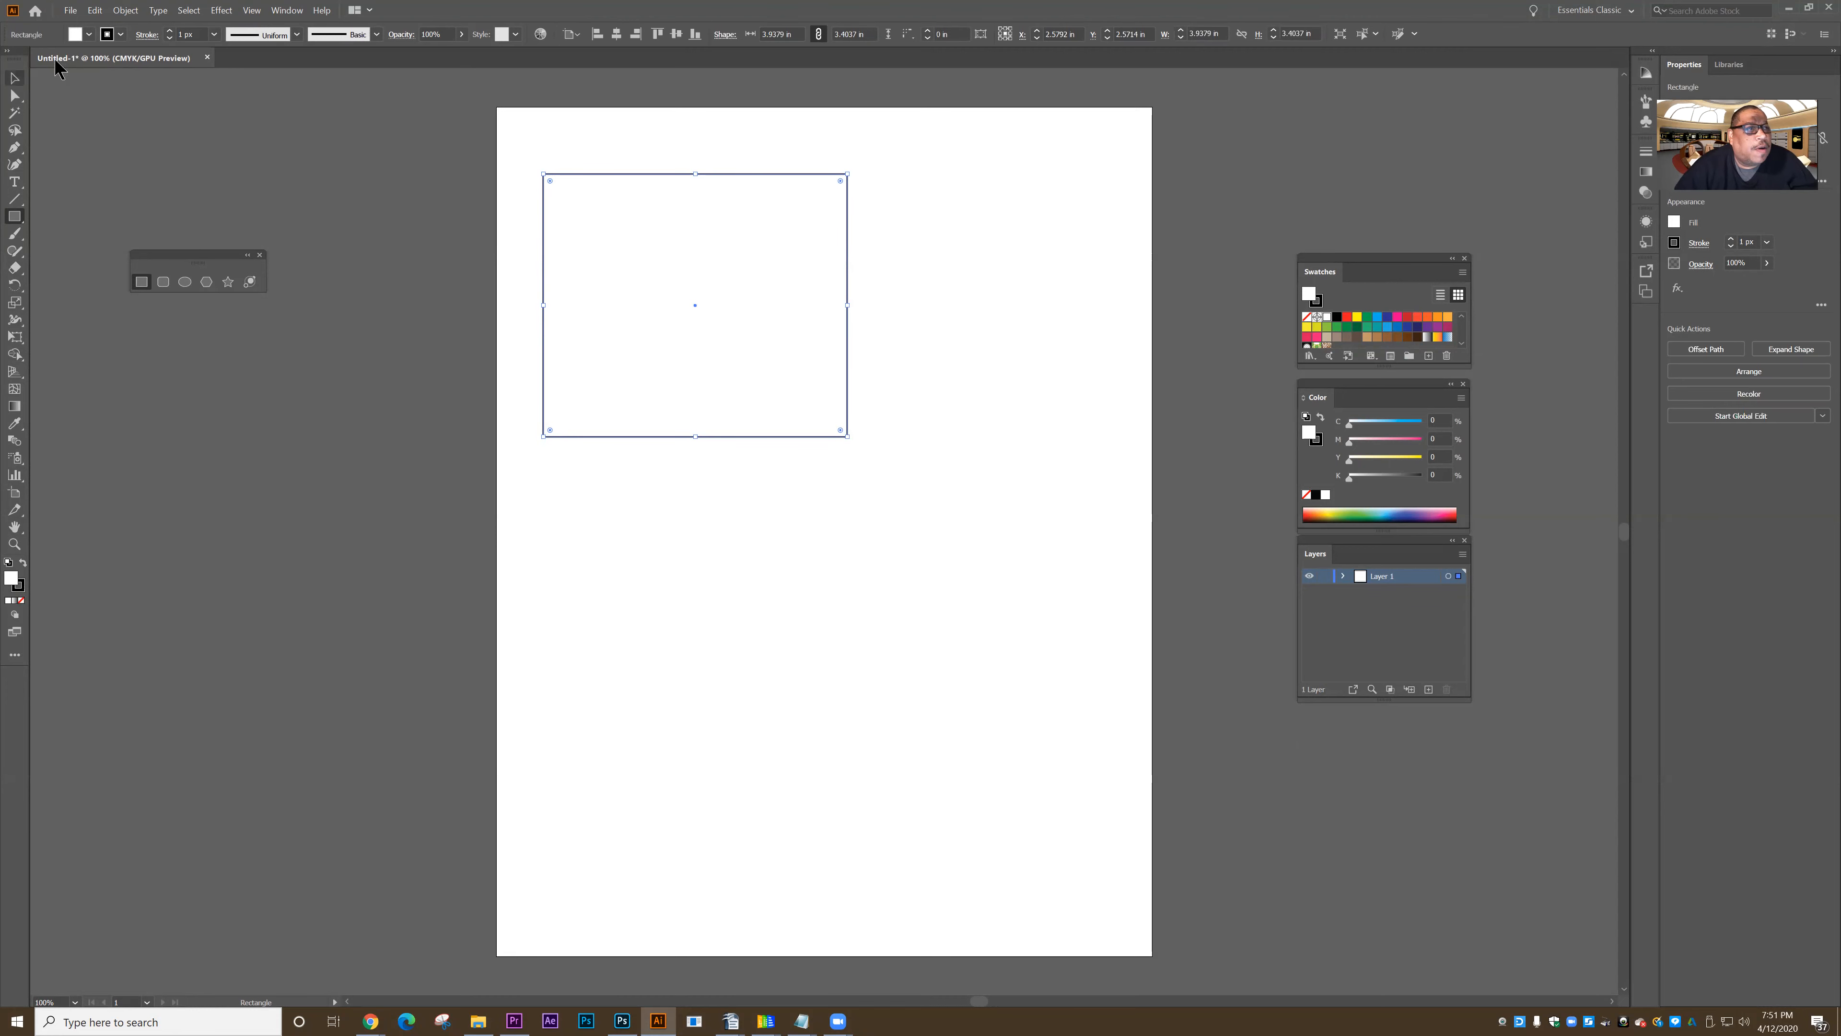
pyautogui.click(88, 34)
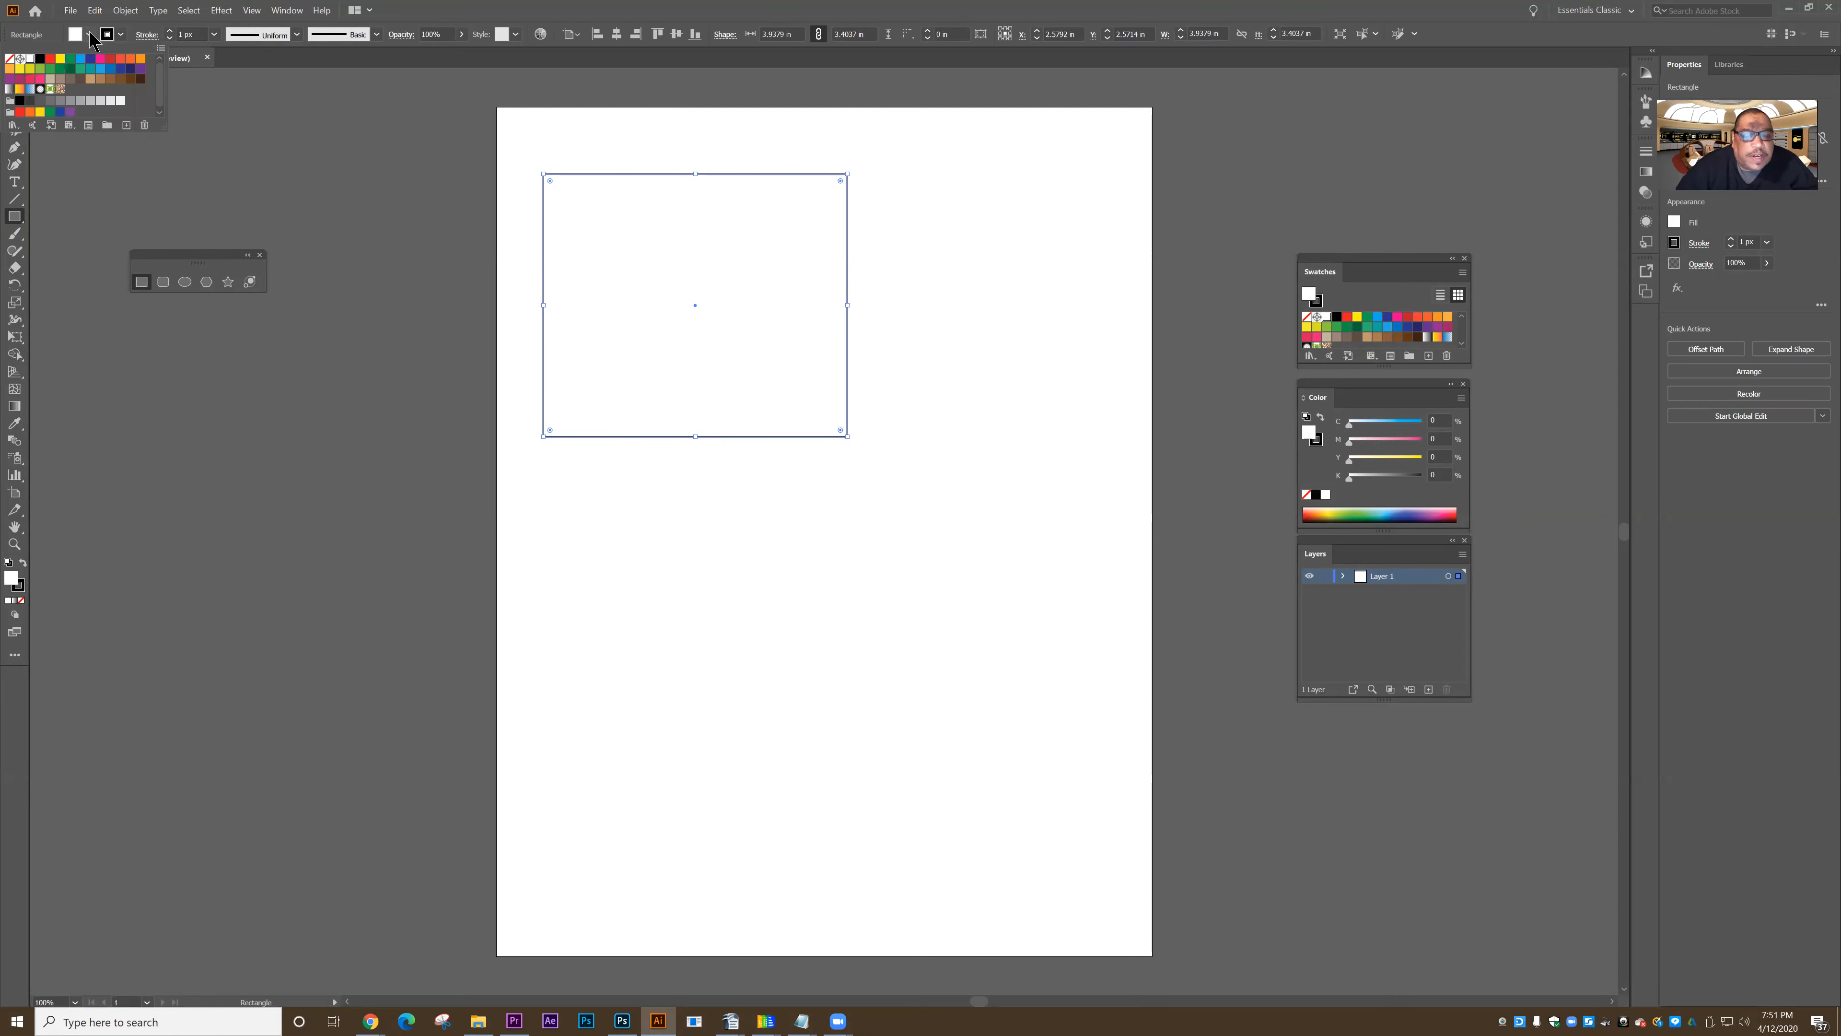
pyautogui.click(99, 61)
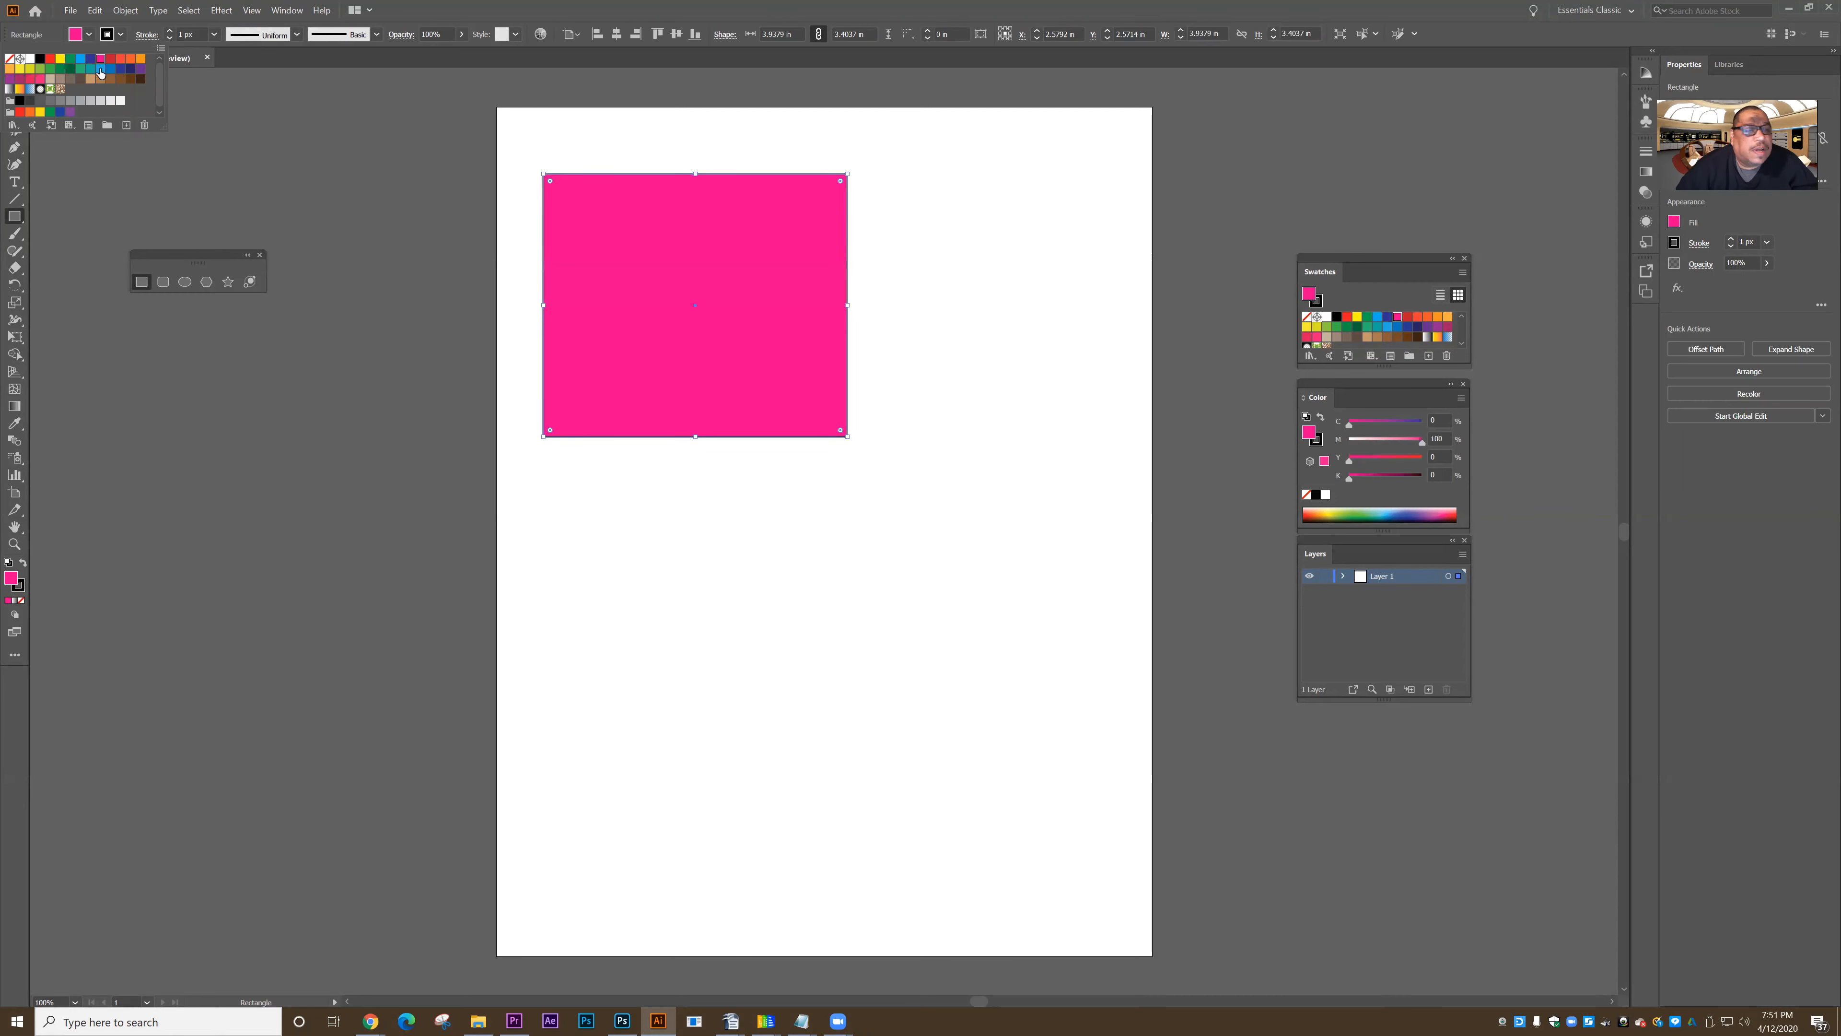
pyautogui.click(111, 59)
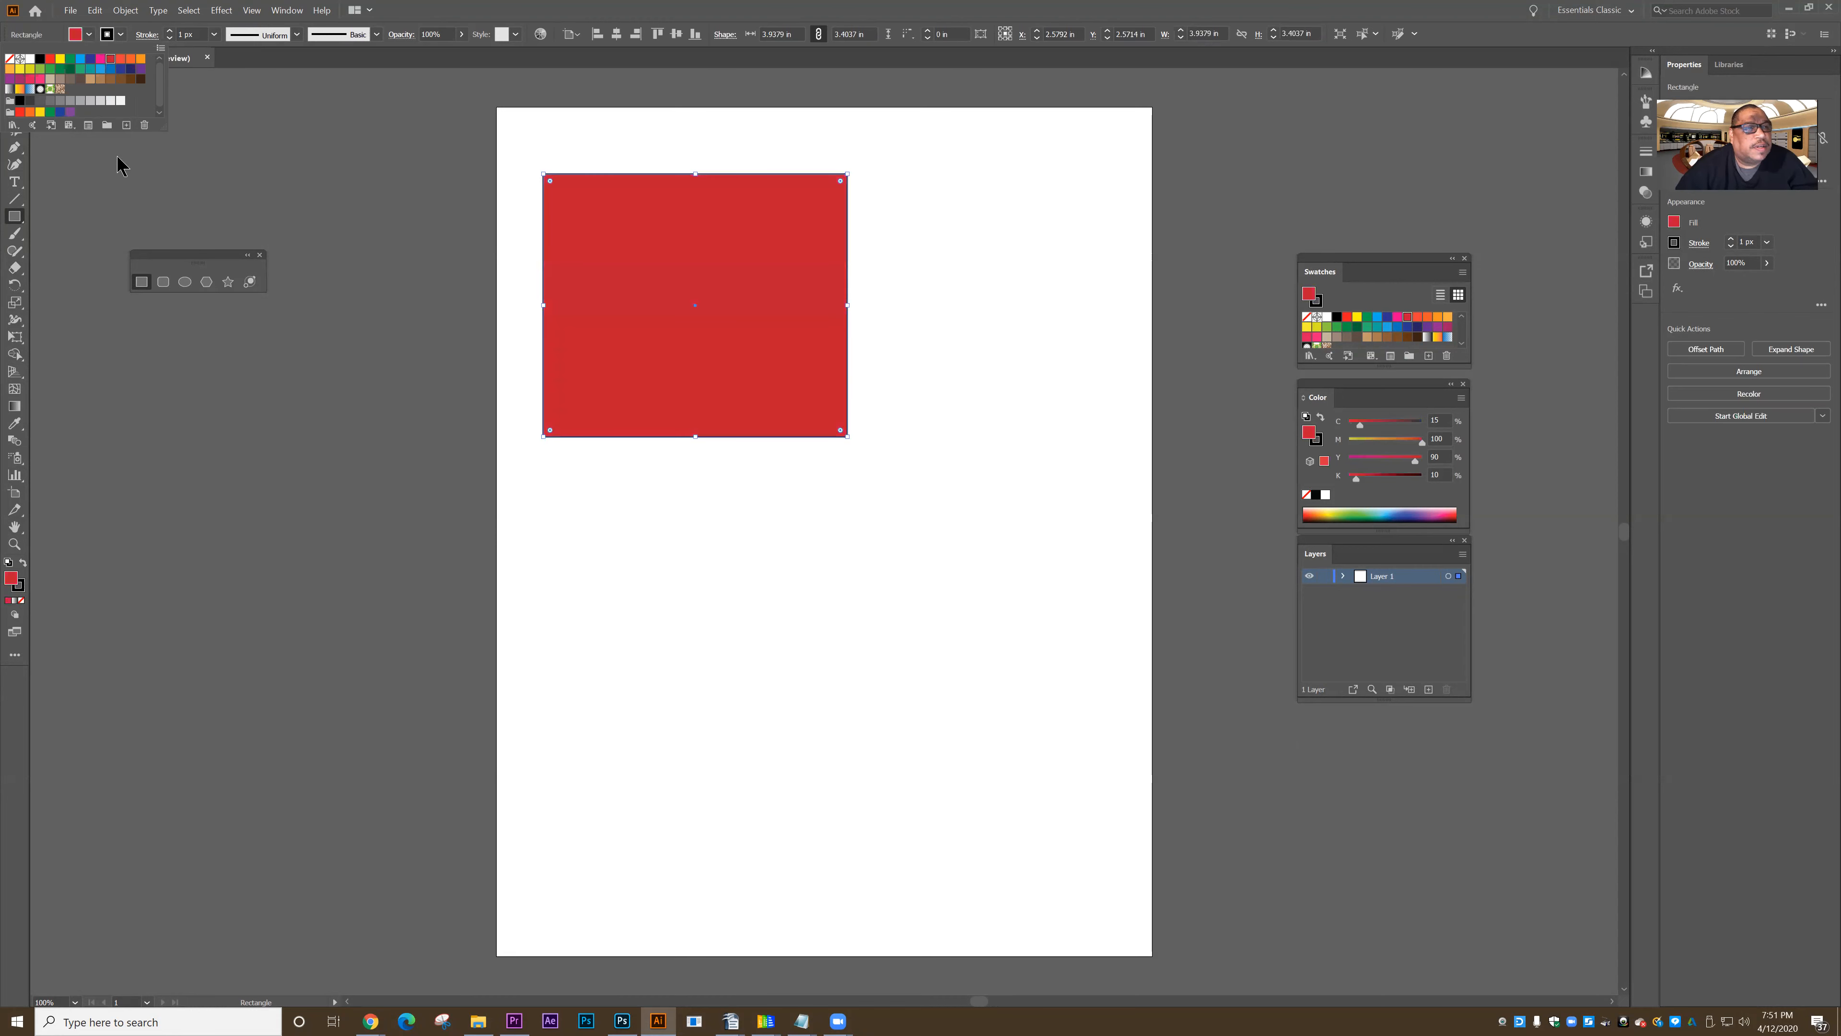
pyautogui.click(182, 181)
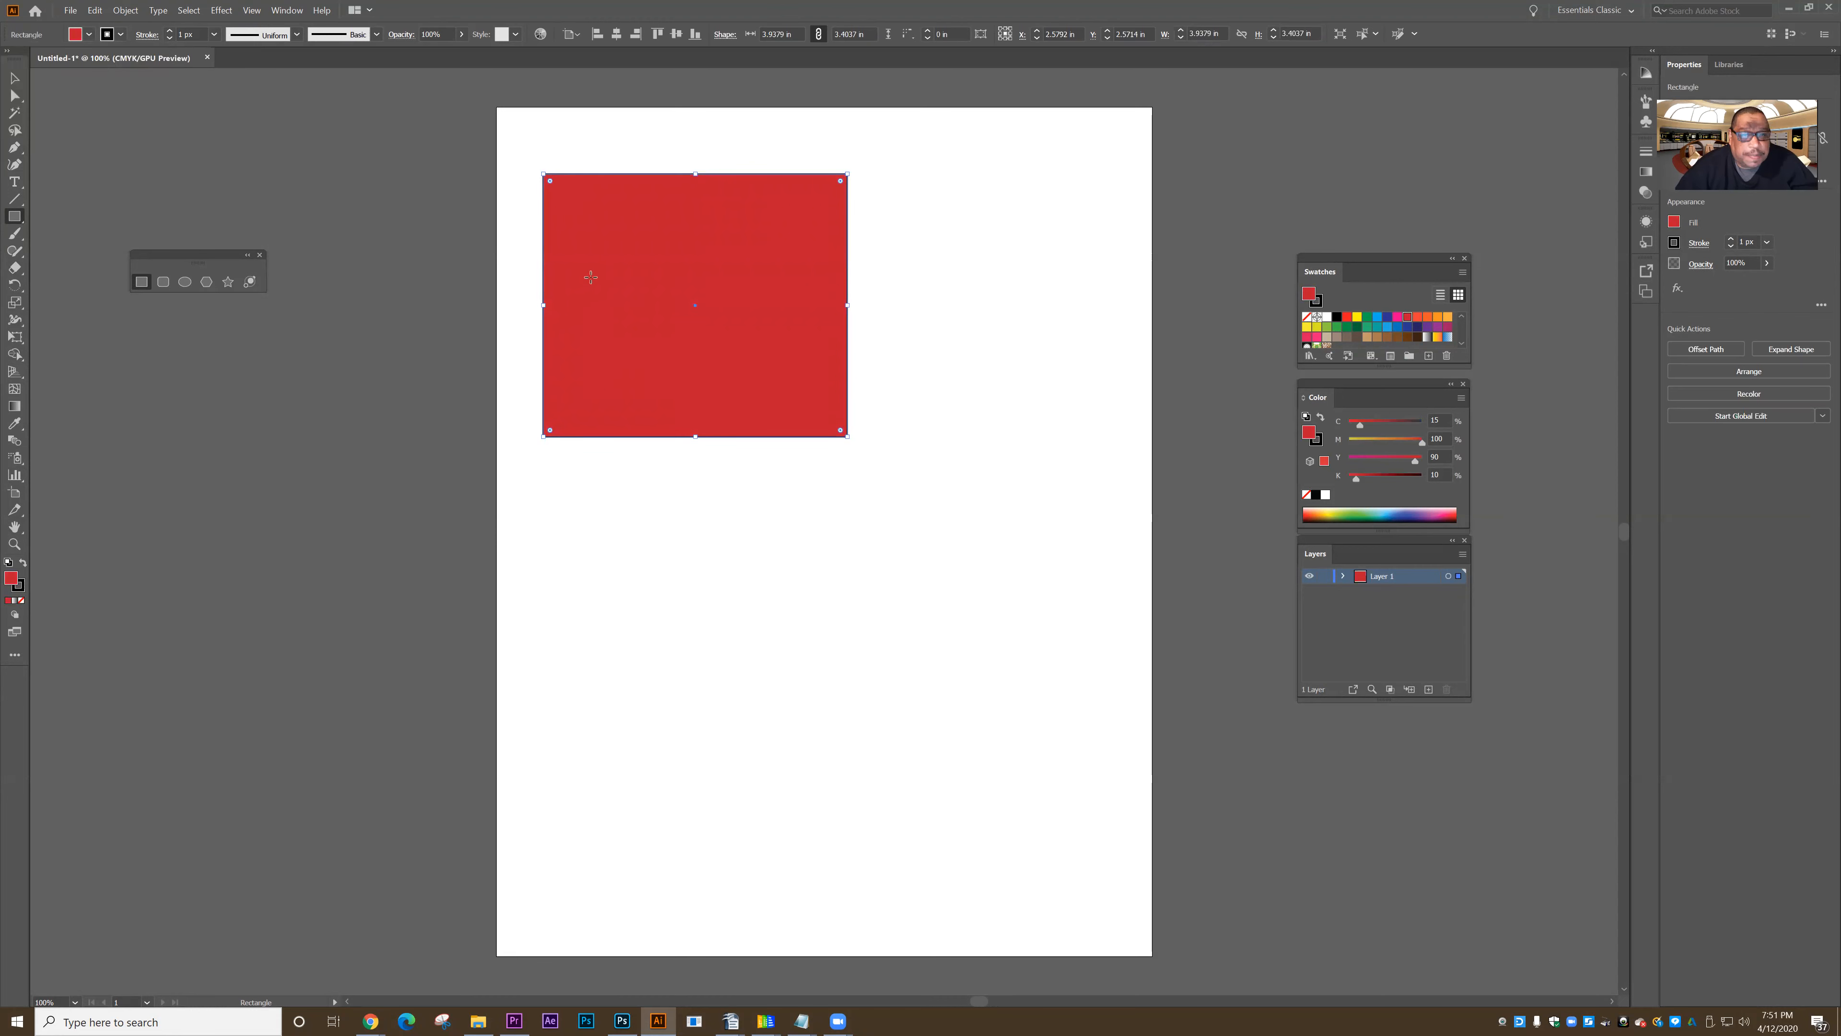
# - Give the red rectangle an orange stroke 16 px wide and deselect it
pyautogui.click(120, 34)
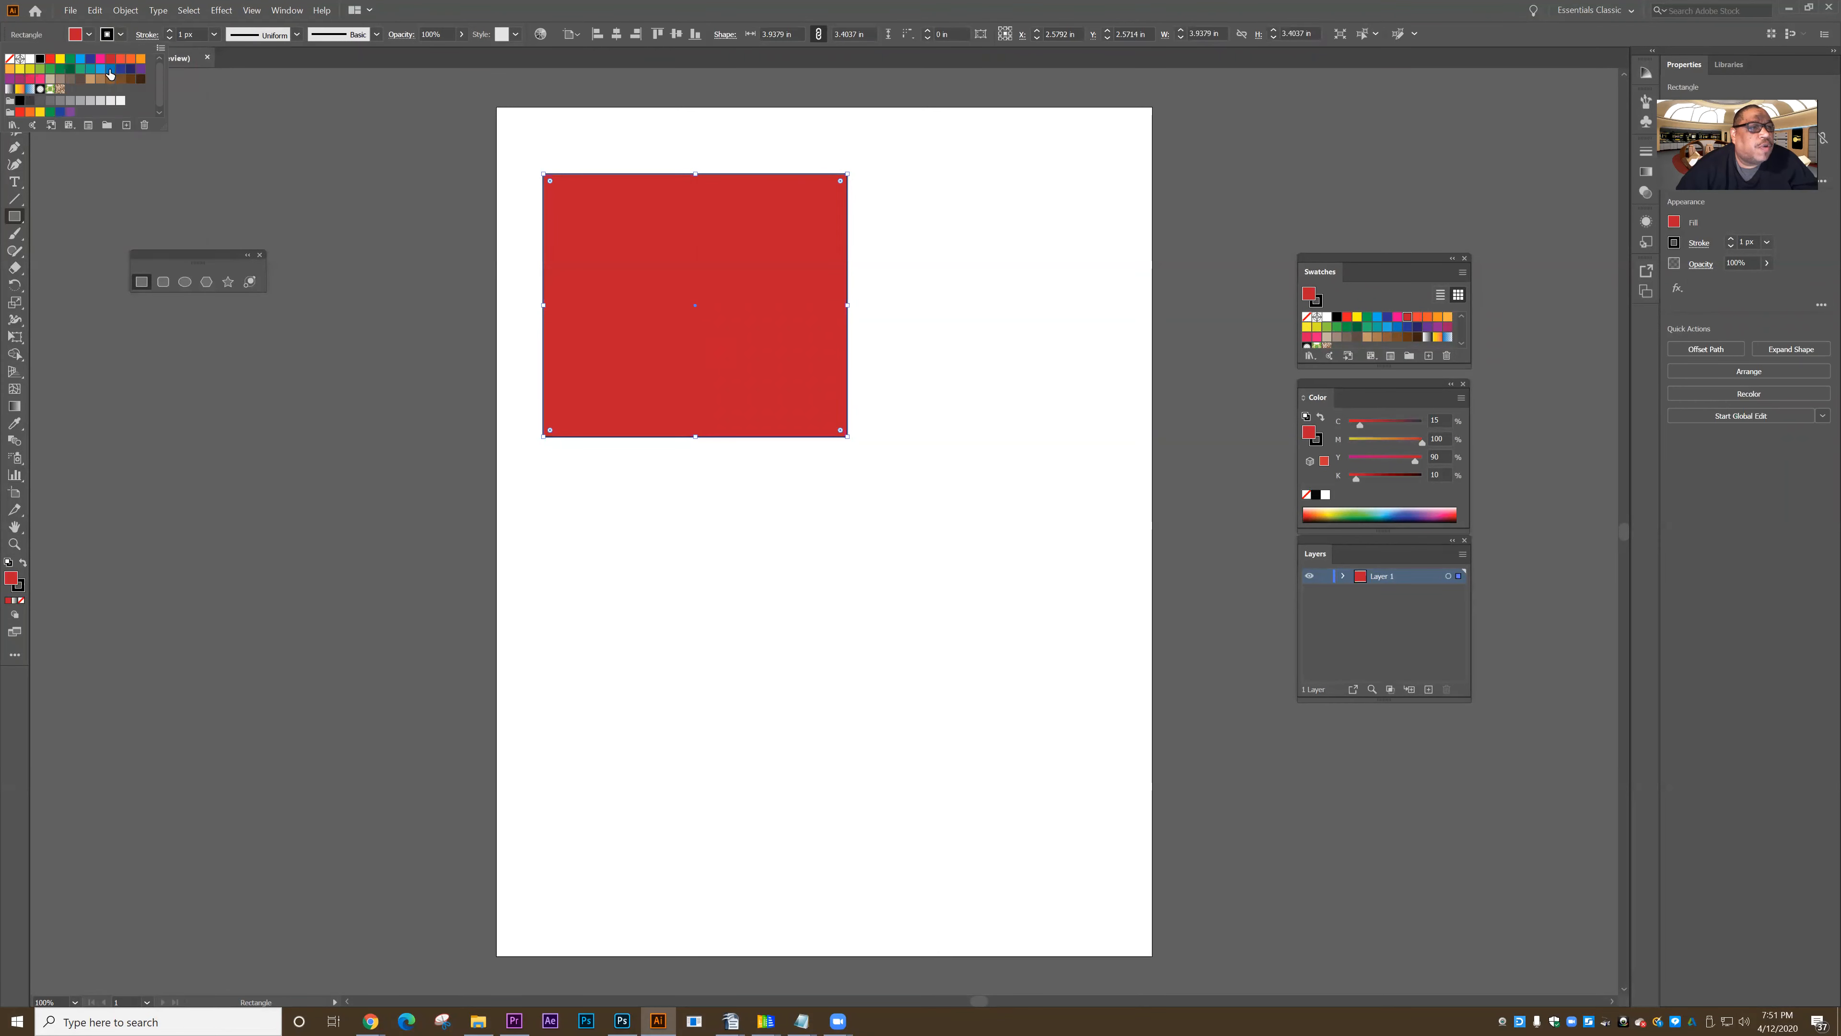
pyautogui.click(82, 62)
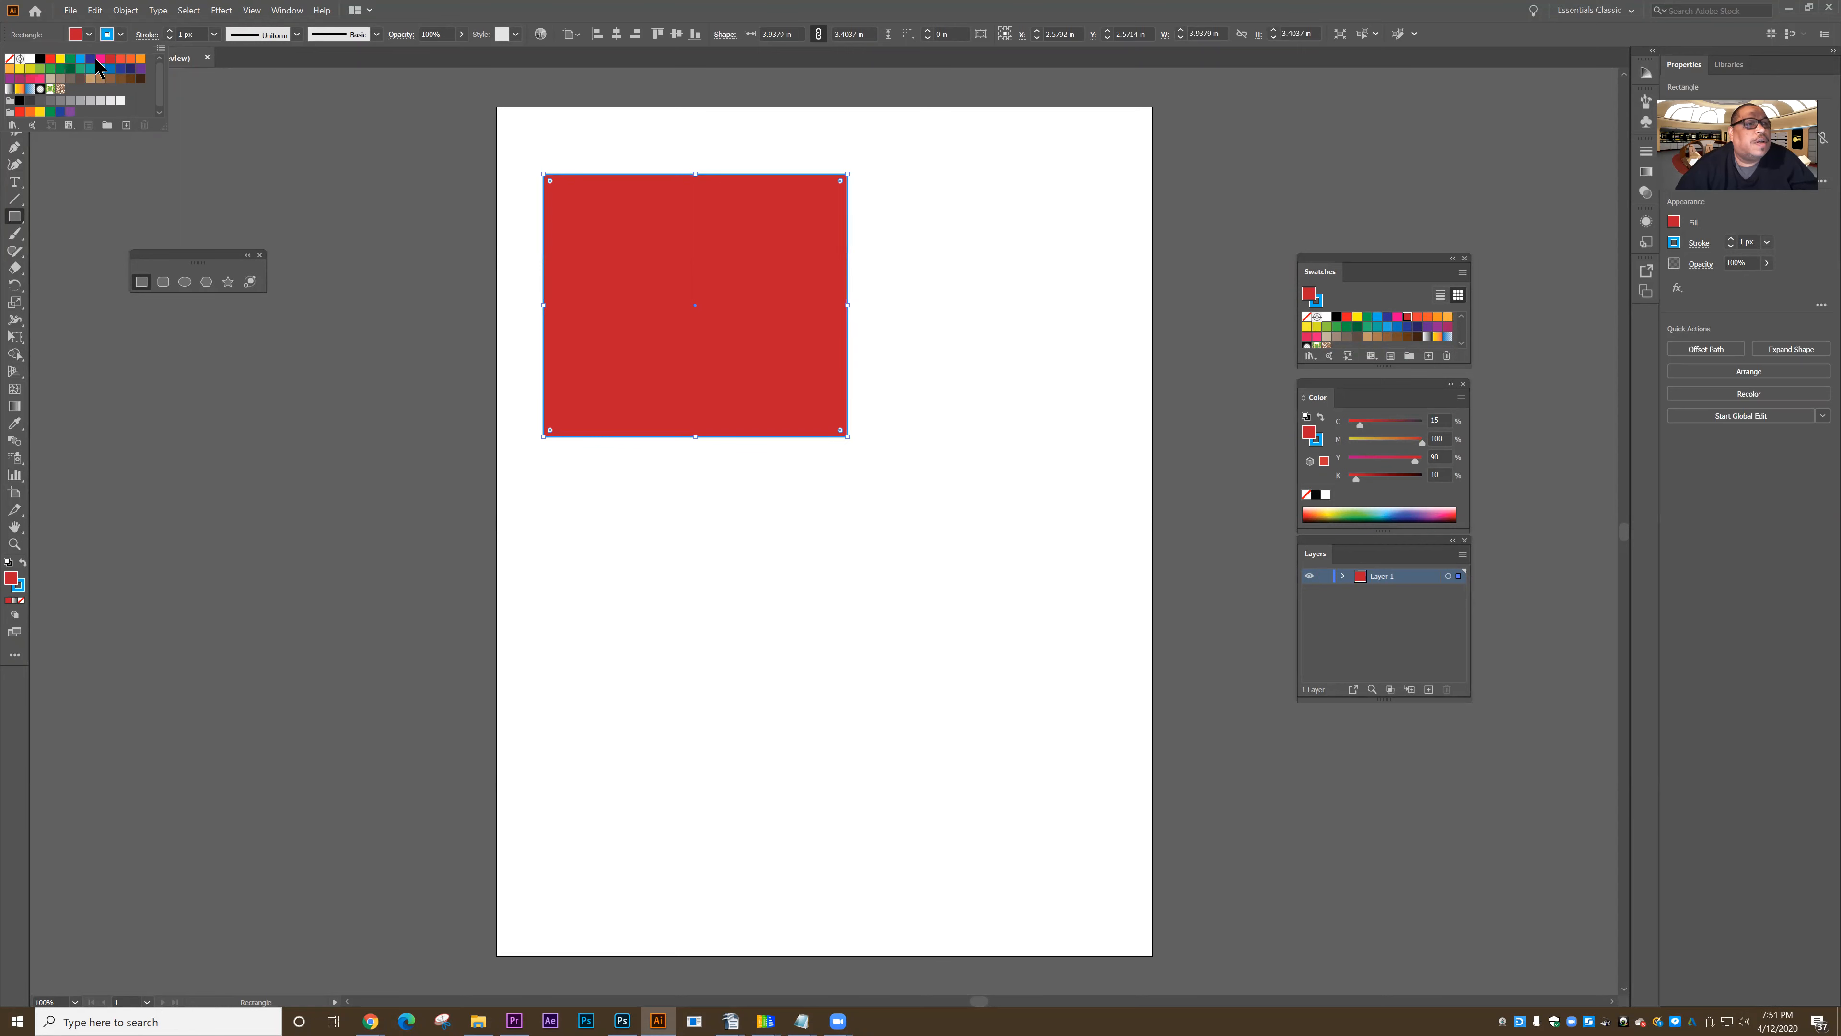
pyautogui.click(110, 59)
pyautogui.click(131, 60)
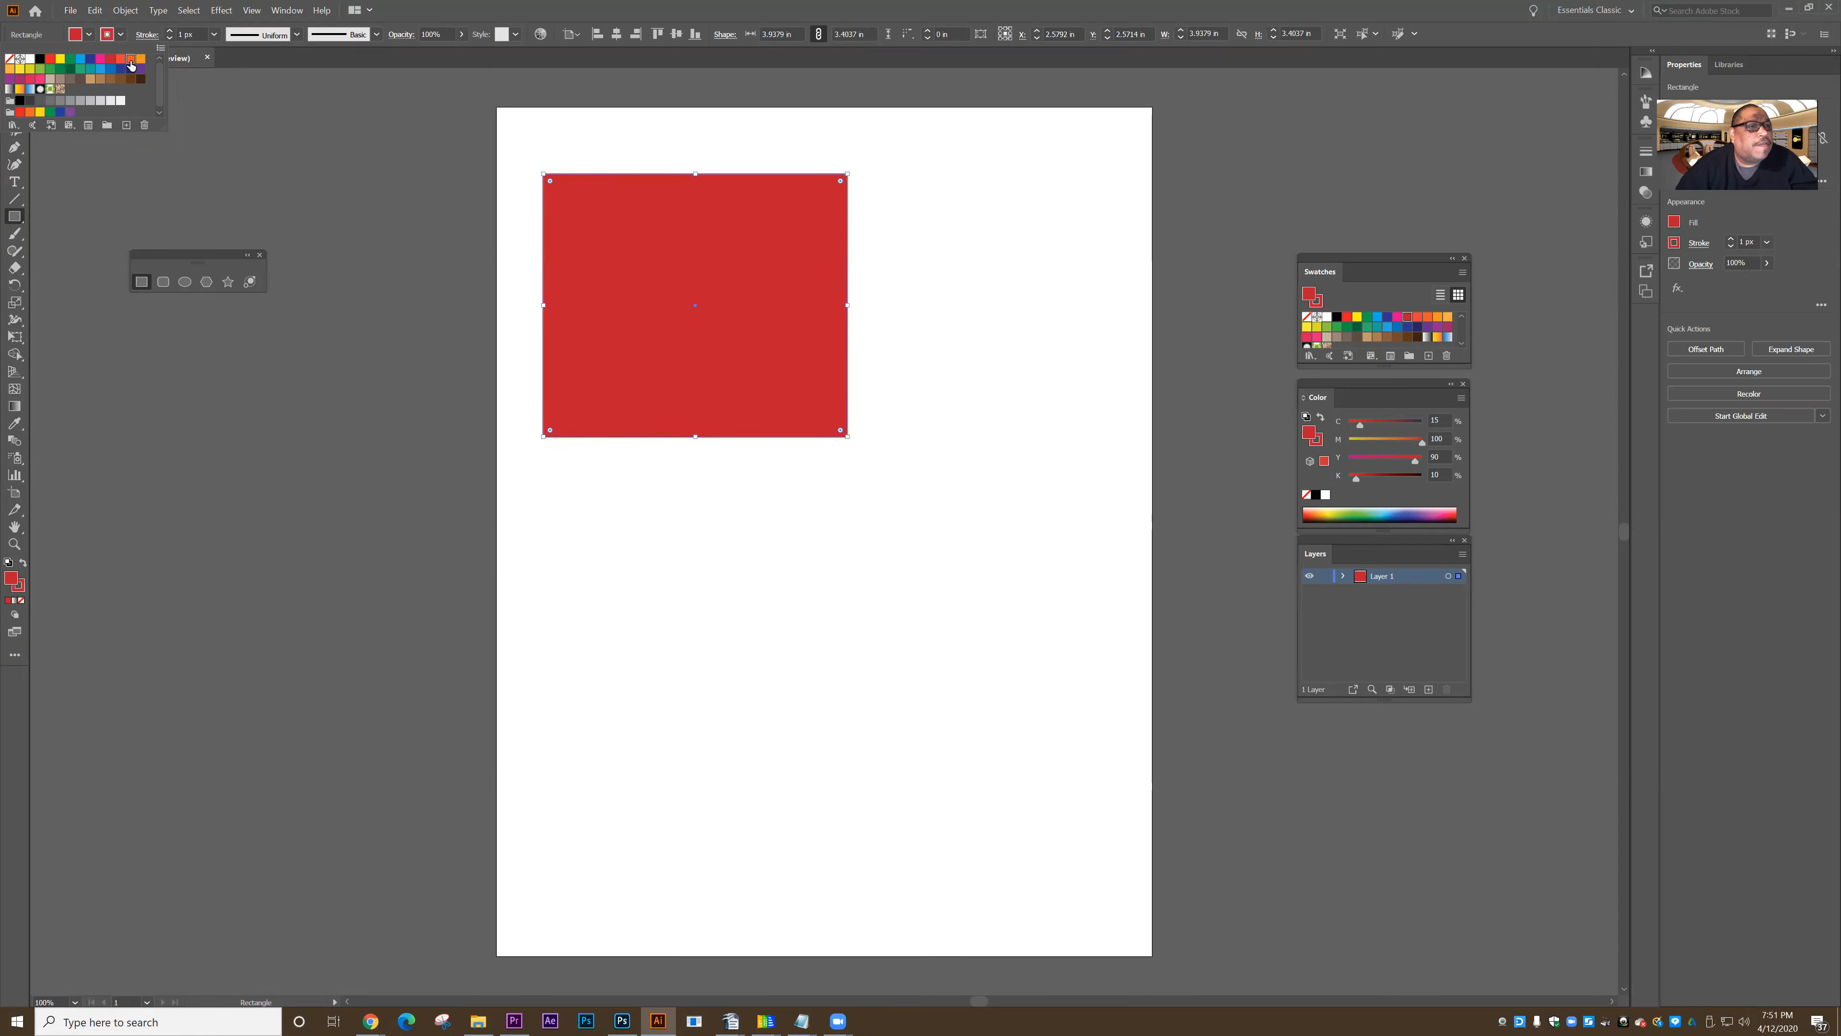
pyautogui.click(220, 118)
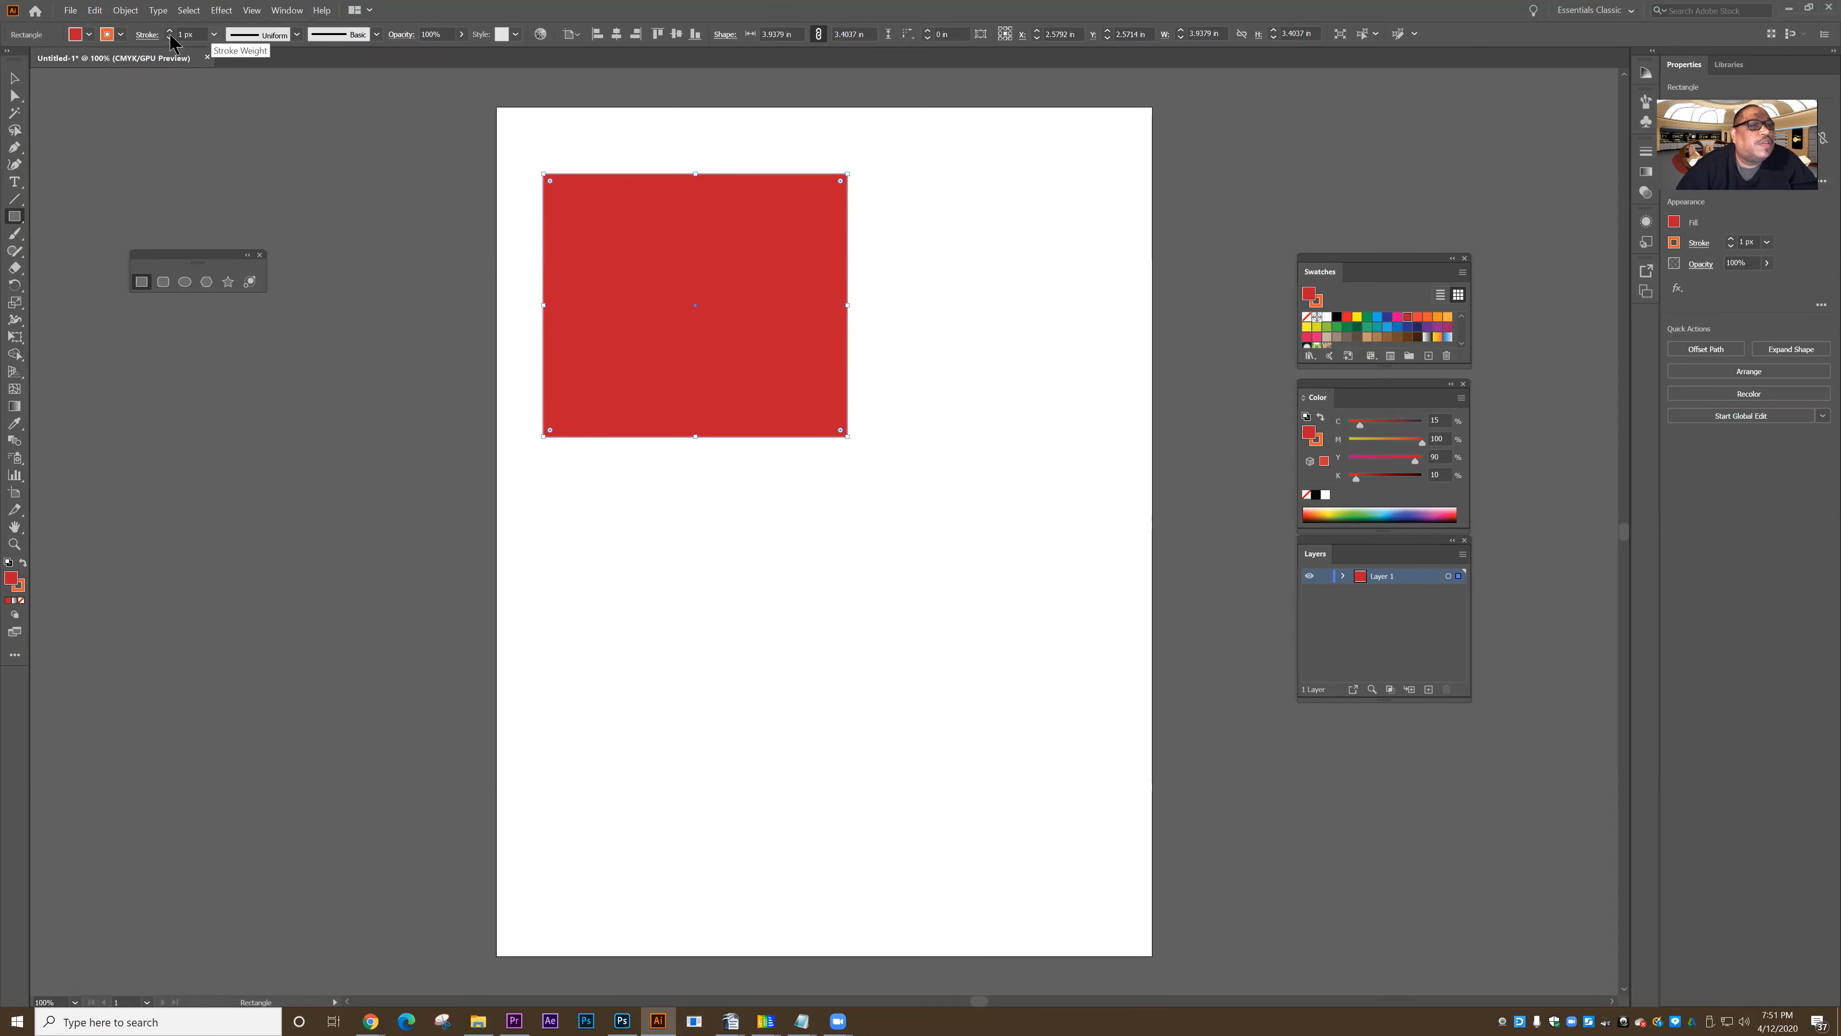
pyautogui.click(214, 35)
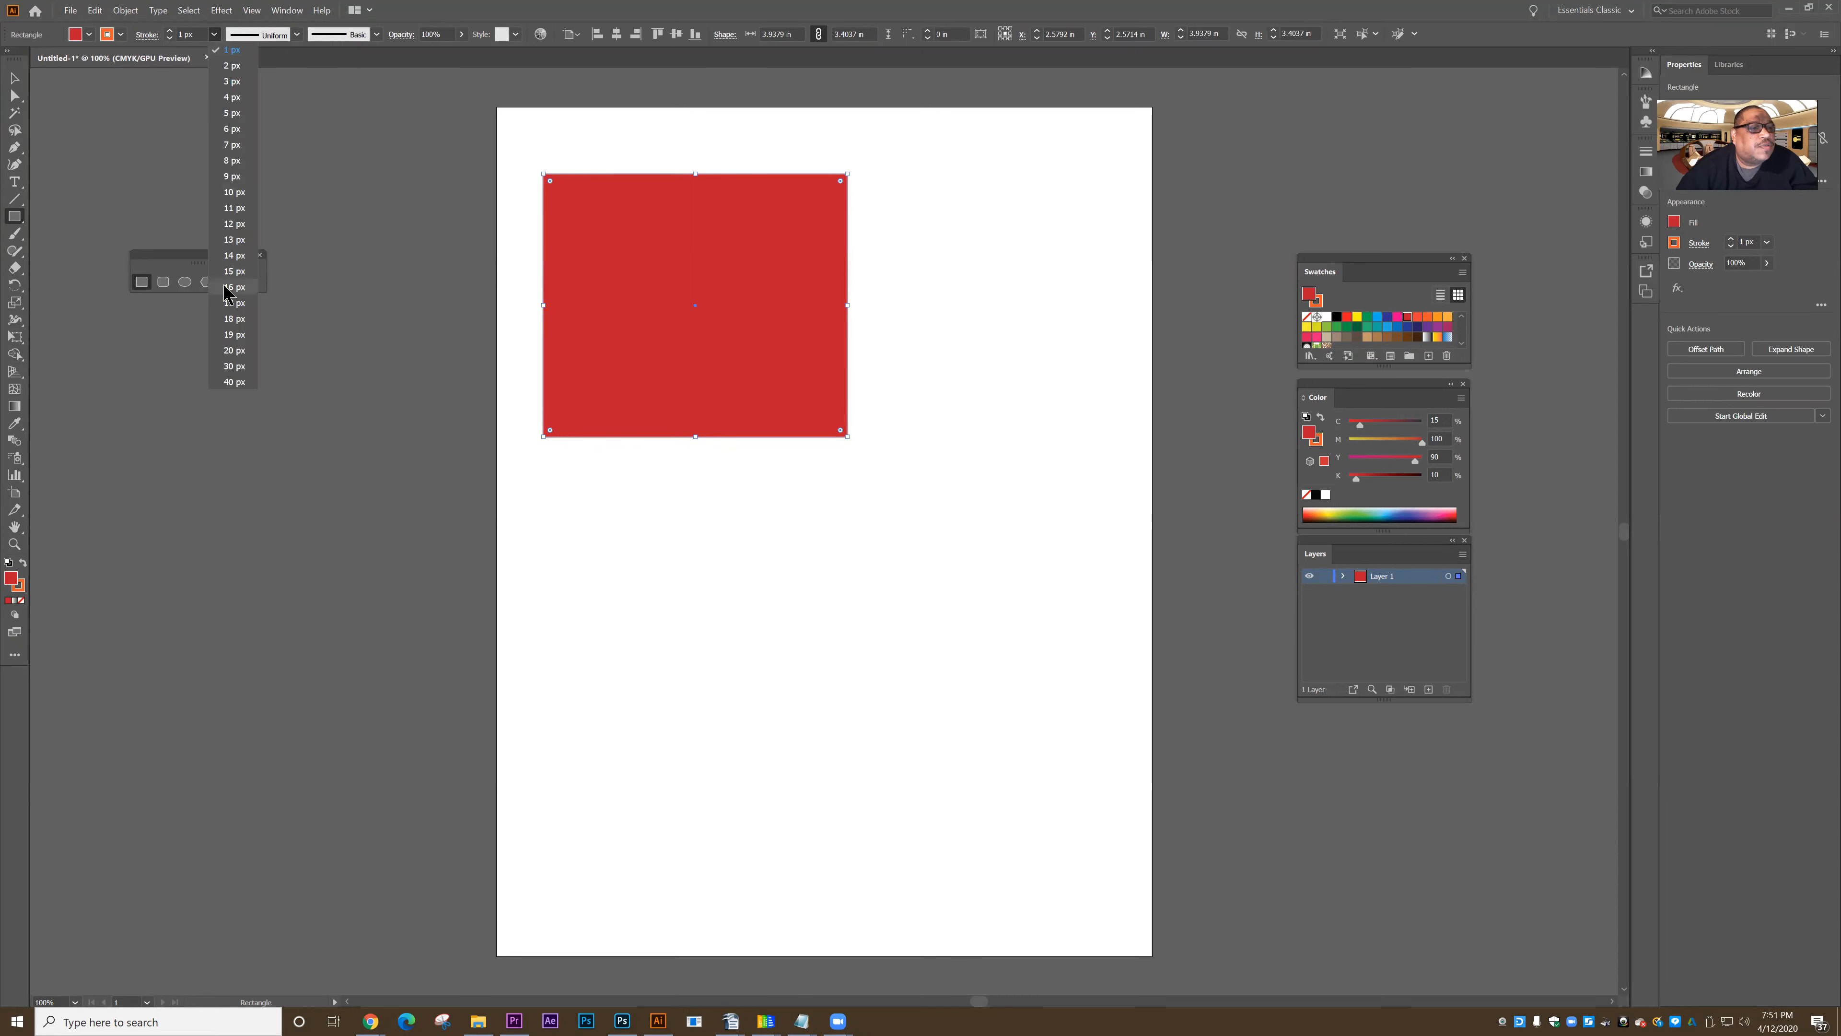
pyautogui.click(234, 287)
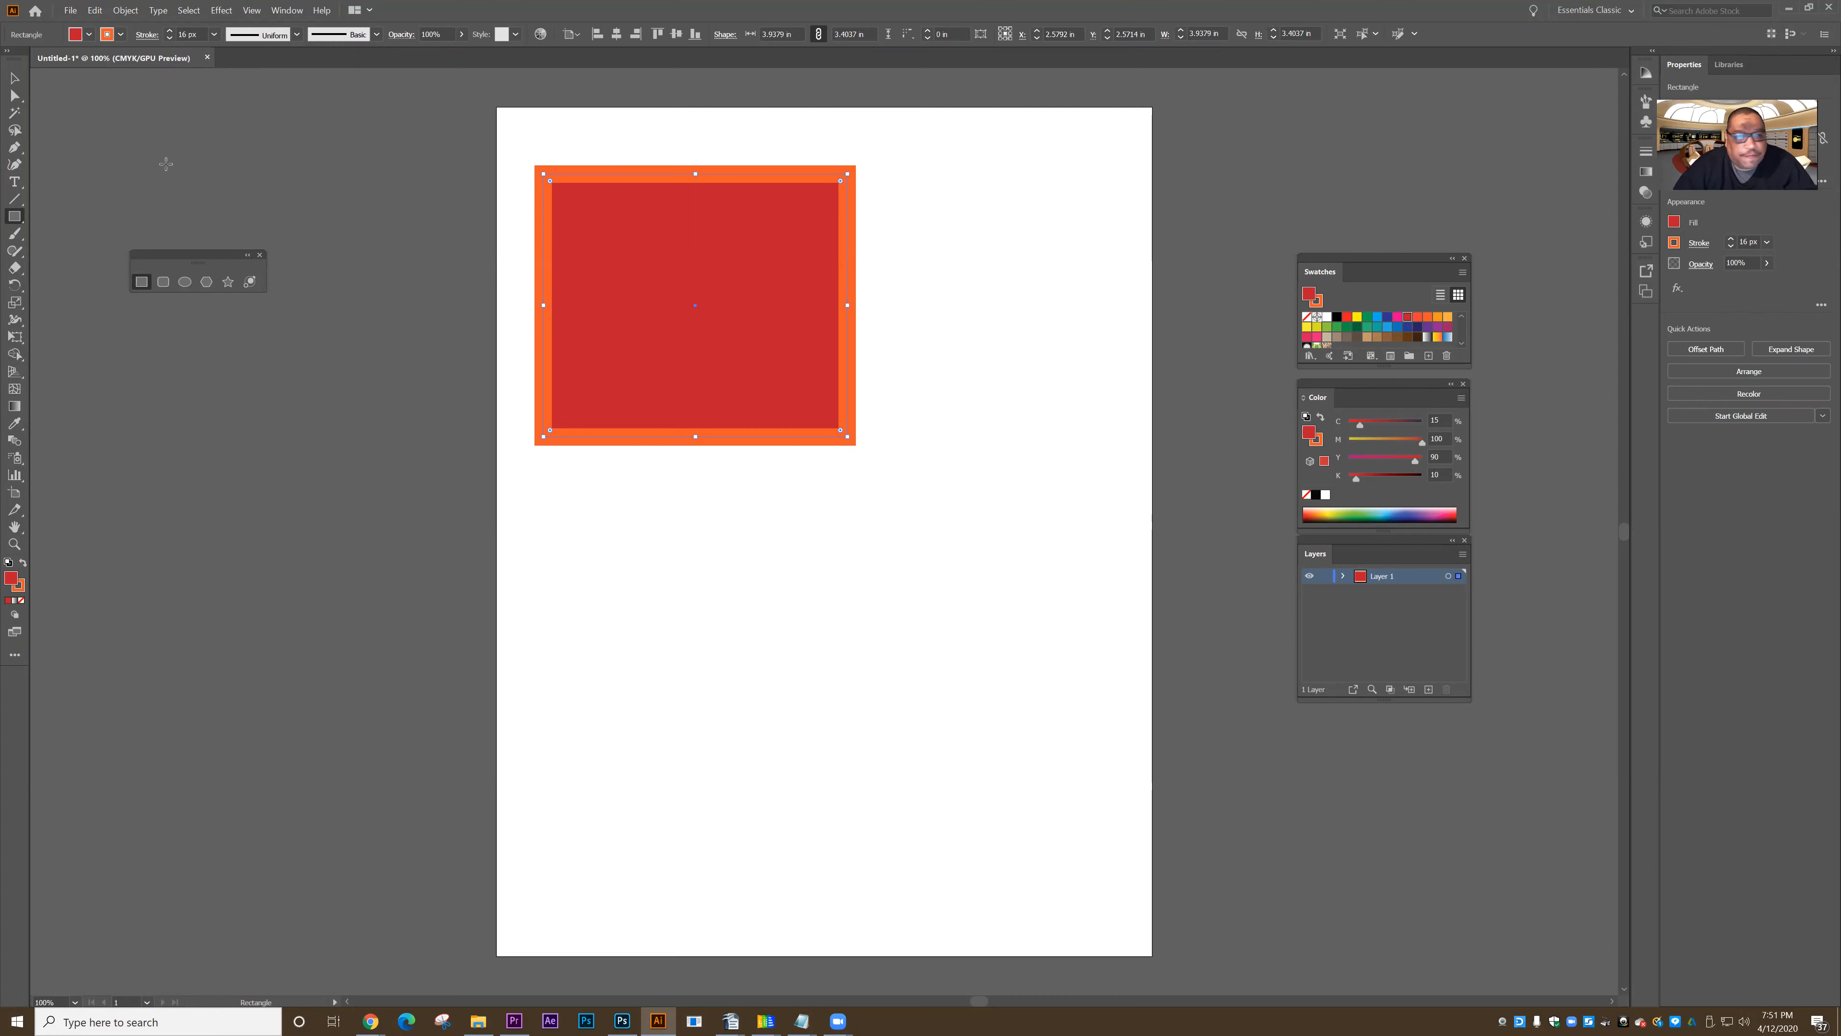
pyautogui.click(14, 79)
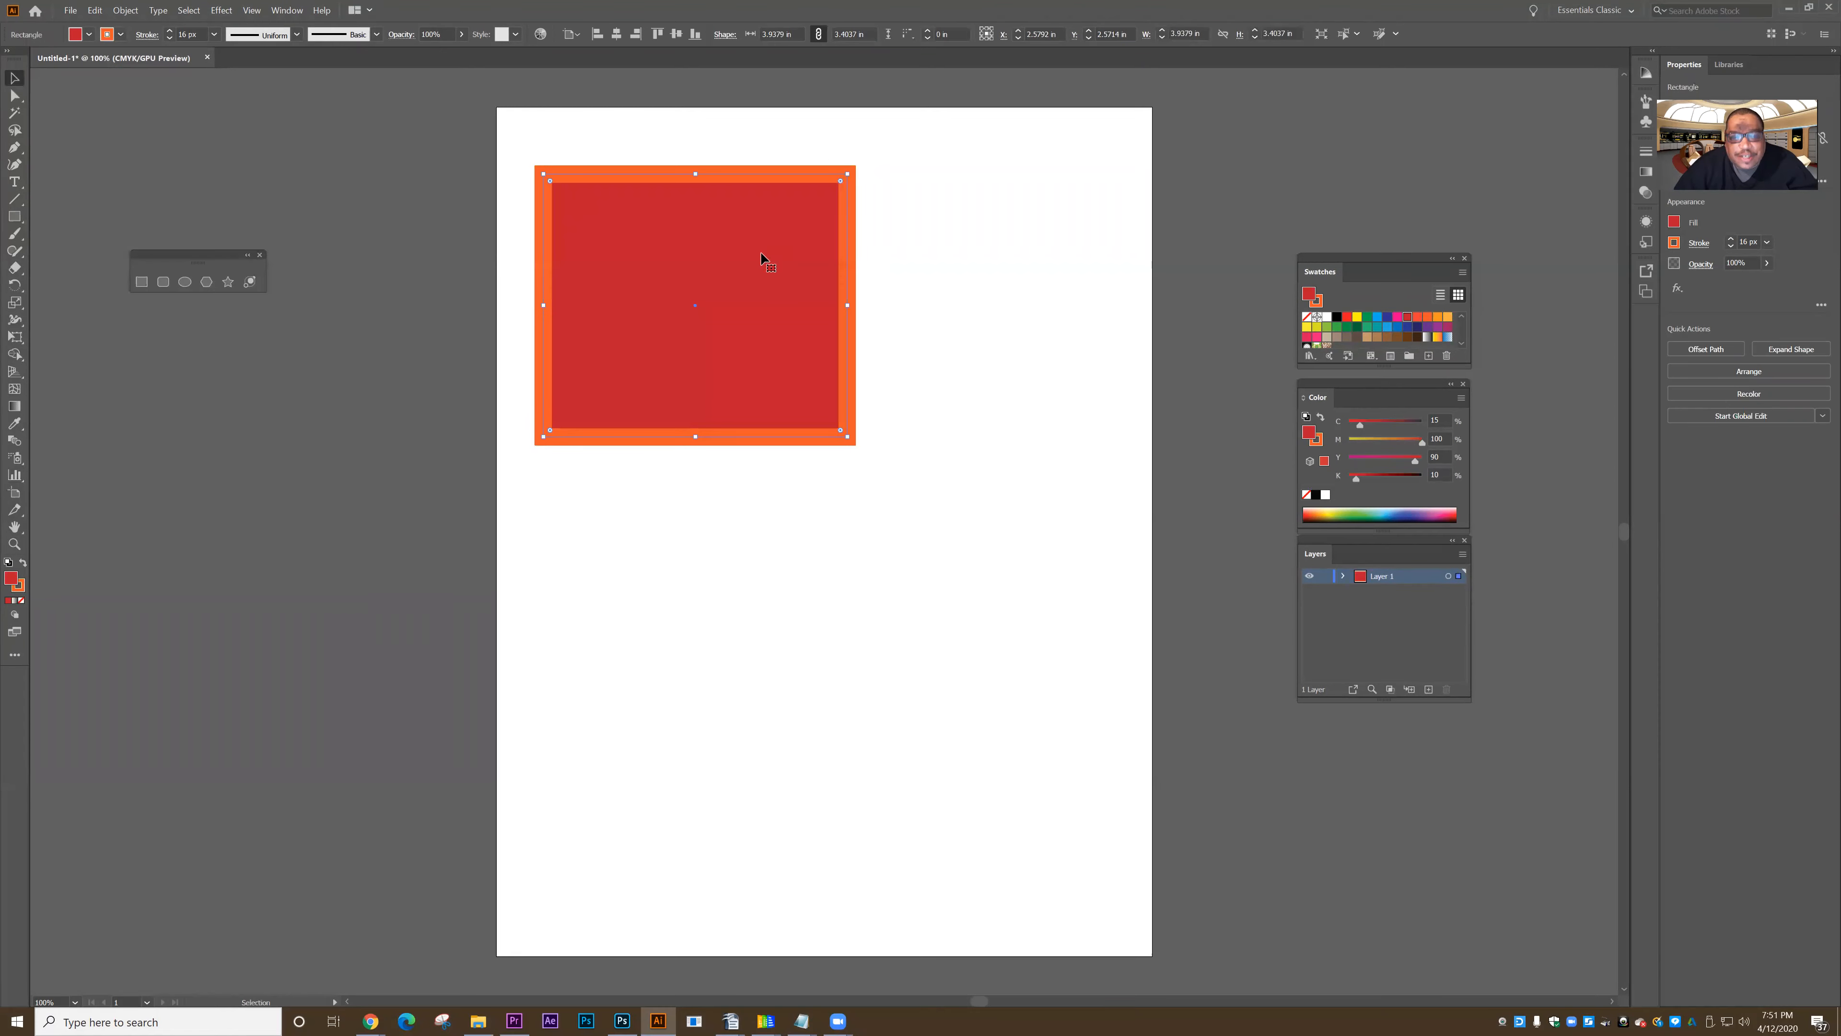
pyautogui.click(317, 164)
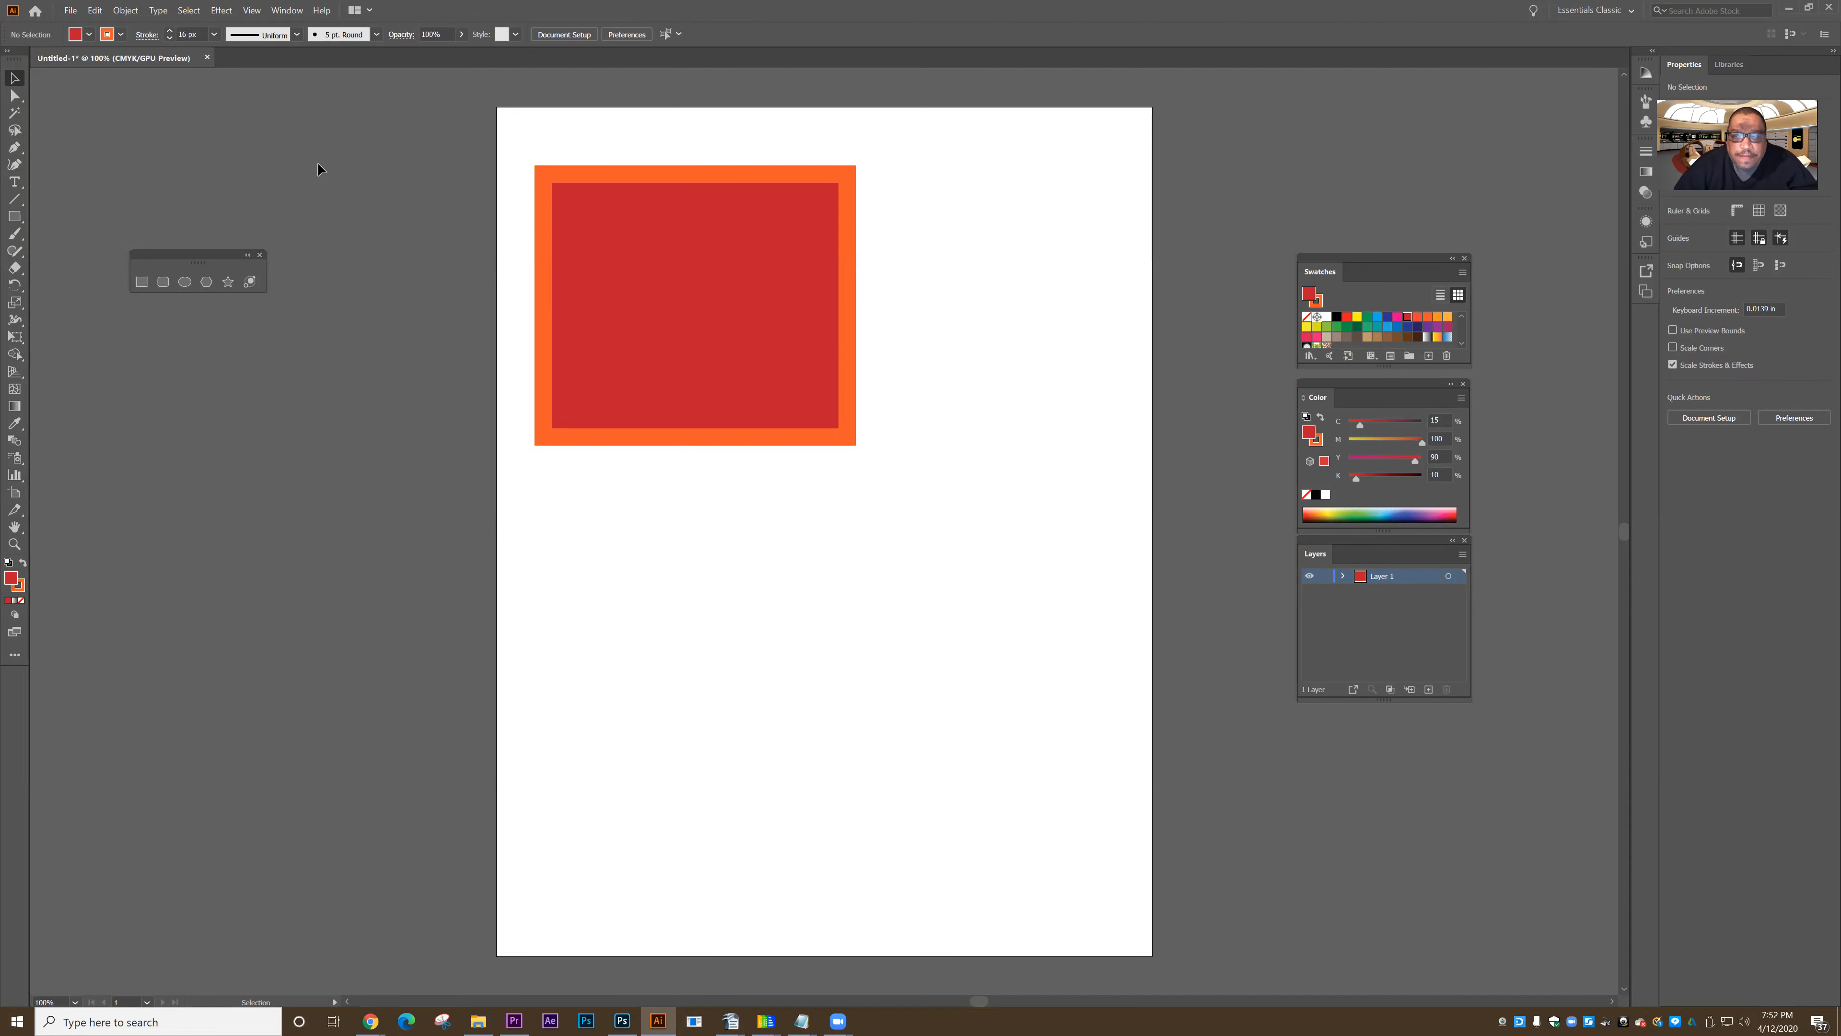
# - Draw a circle about 4.28 in across below the rectangle, with a blue fill and a light orange stroke
pyautogui.click(84, 34)
pyautogui.click(80, 61)
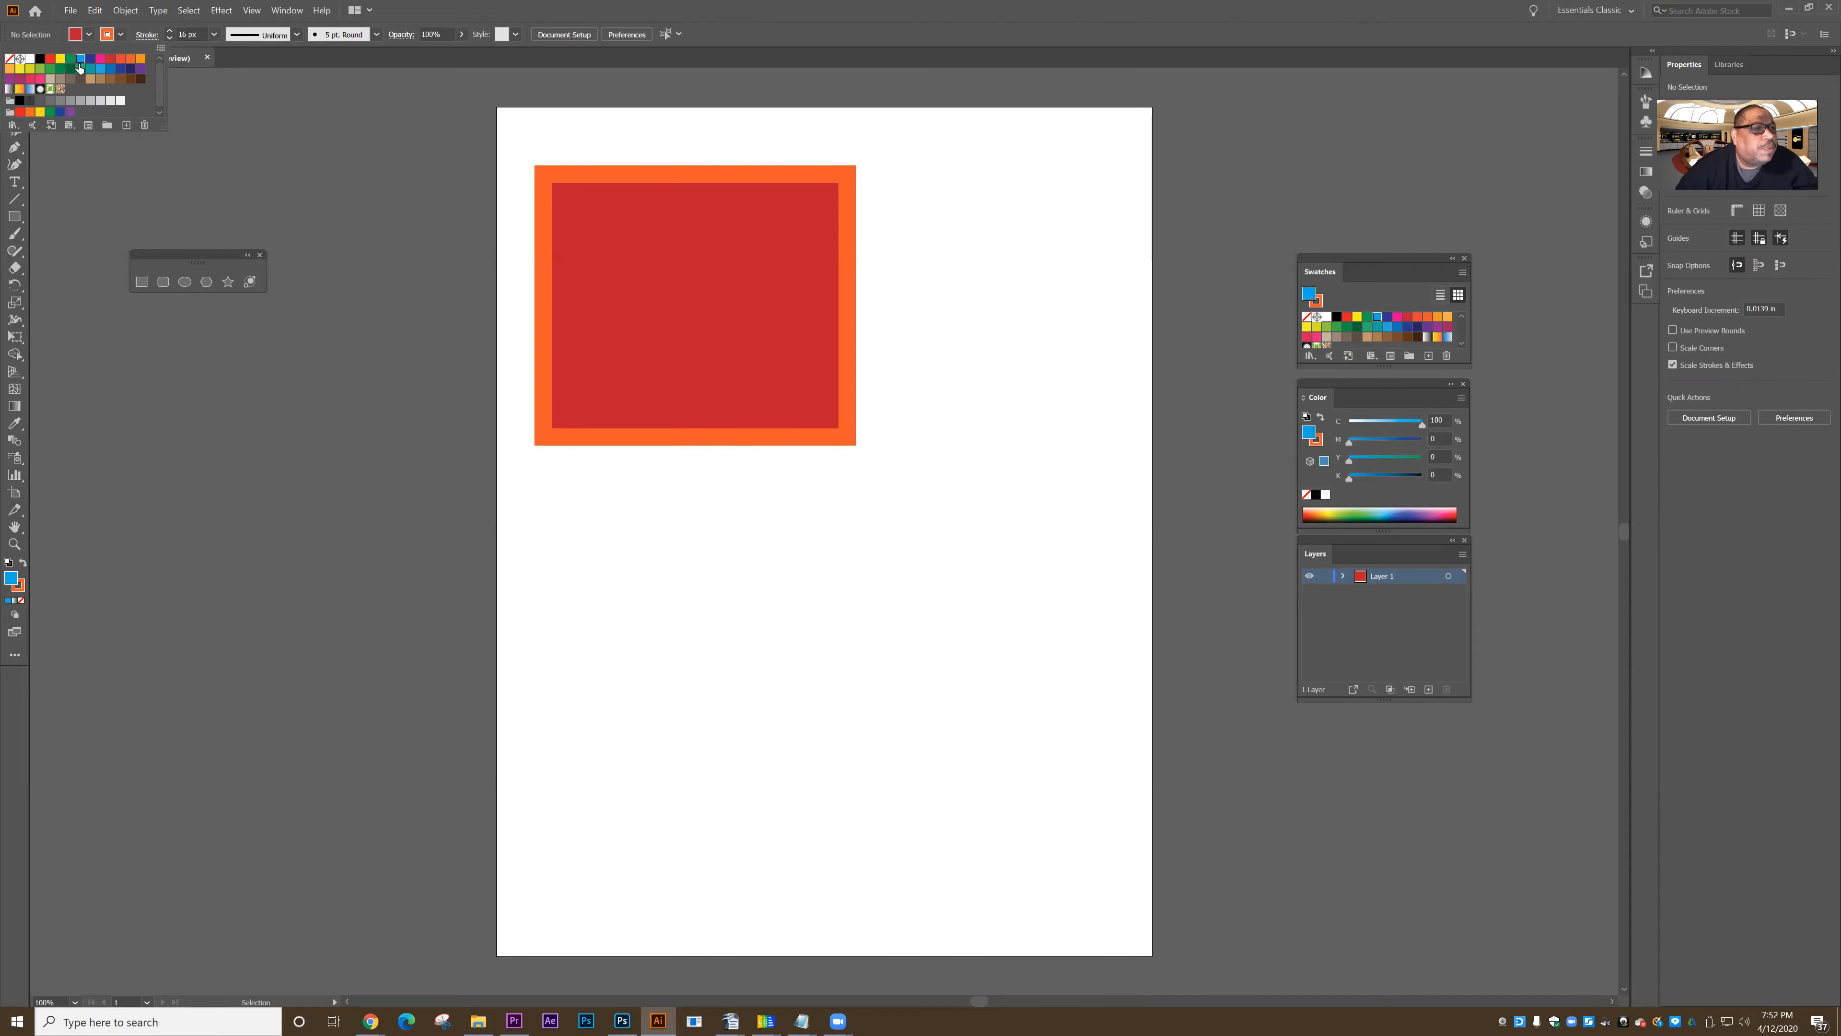
pyautogui.click(121, 35)
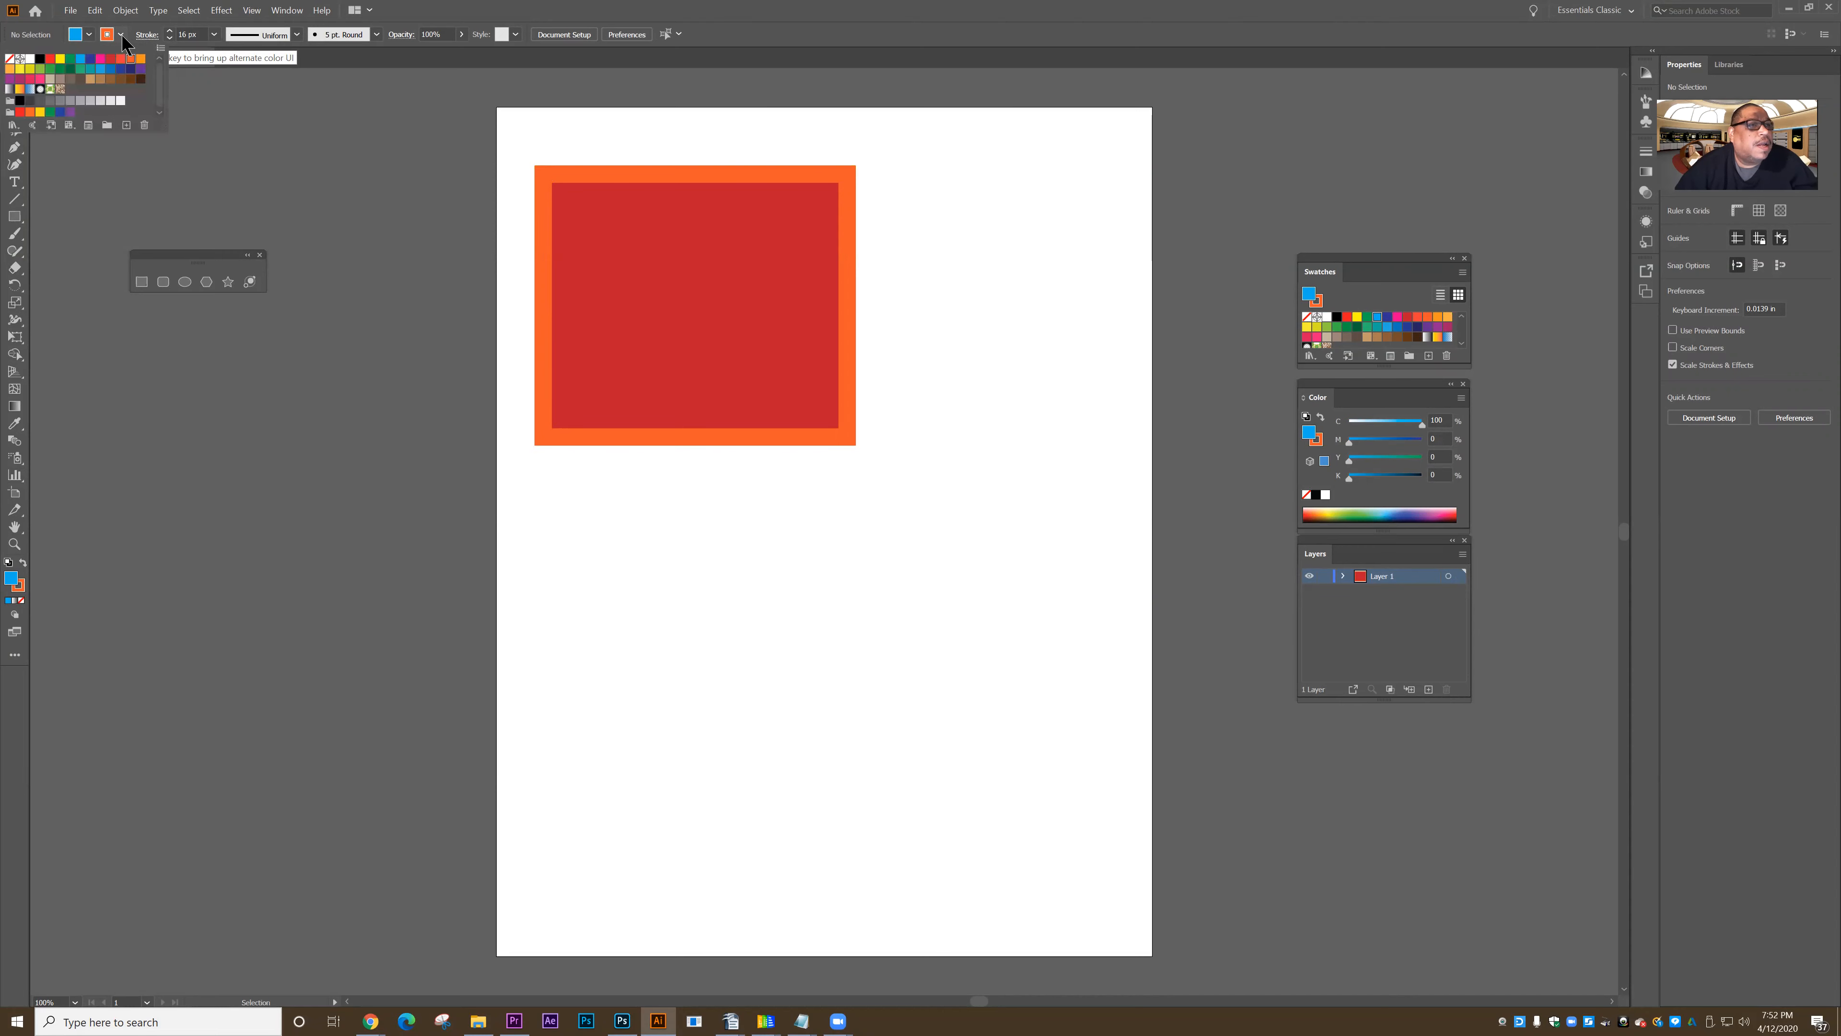
pyautogui.click(140, 61)
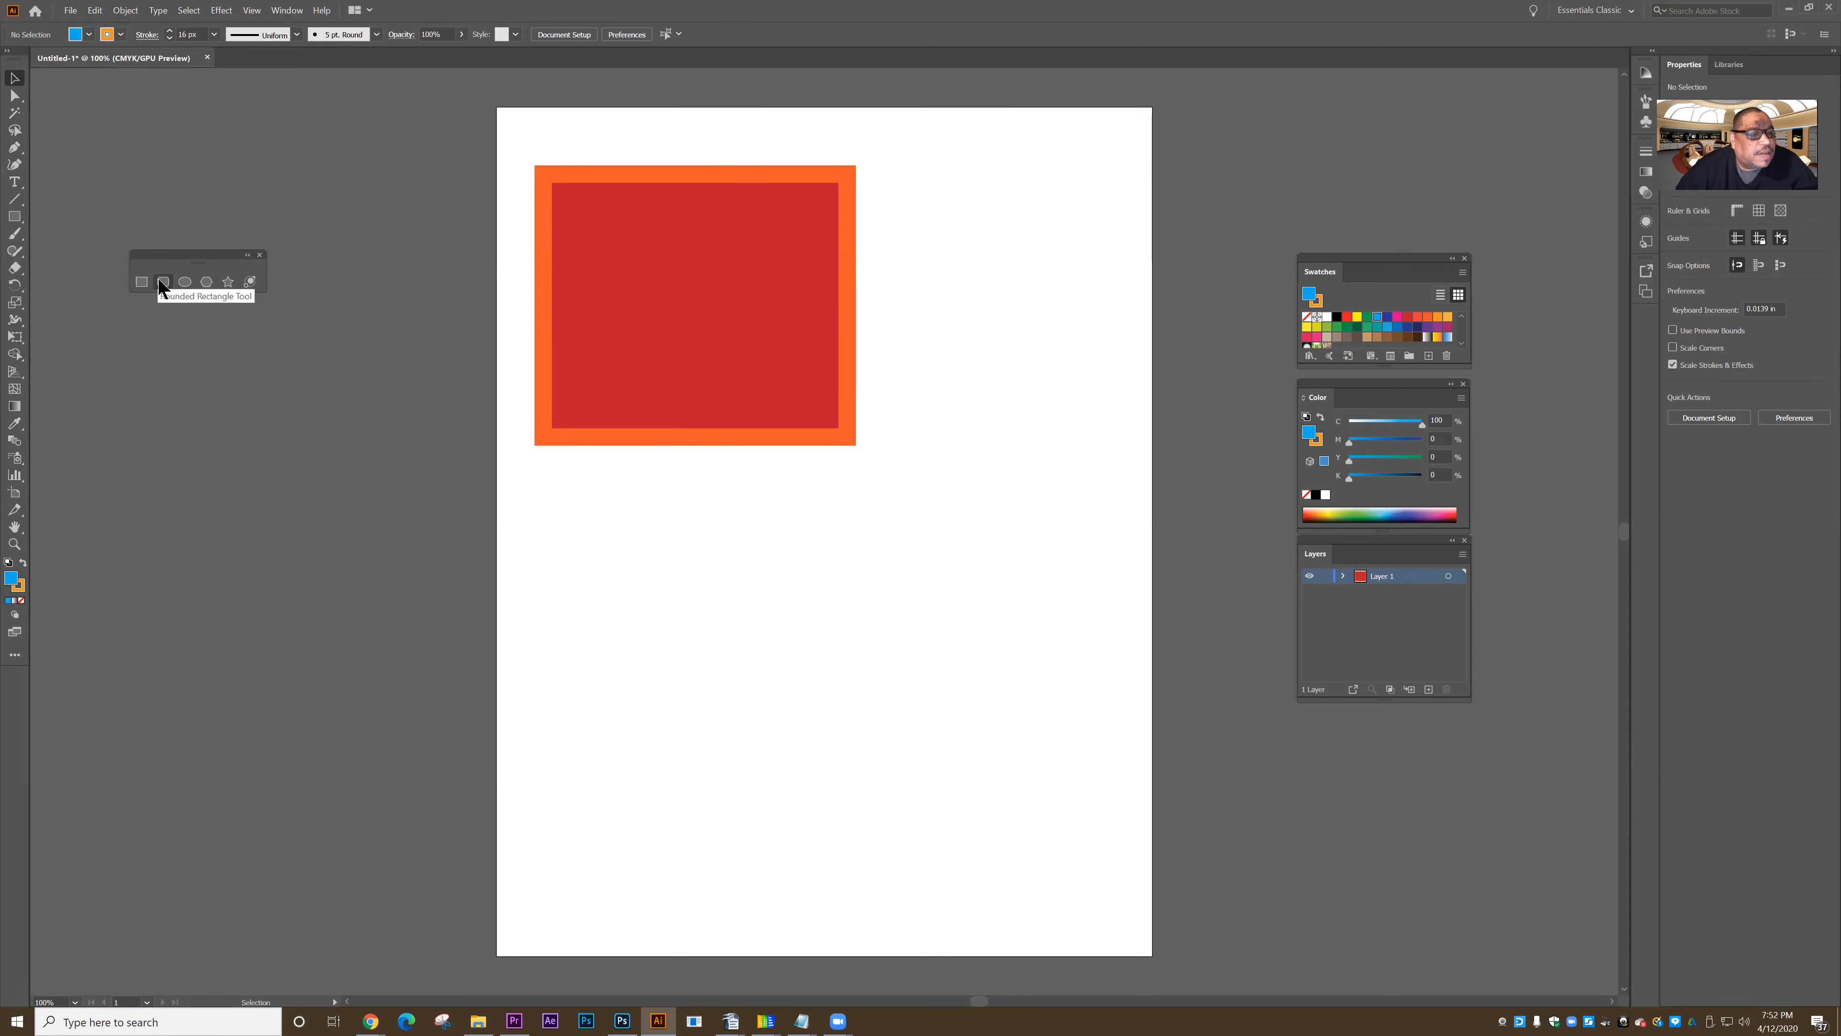
pyautogui.click(185, 282)
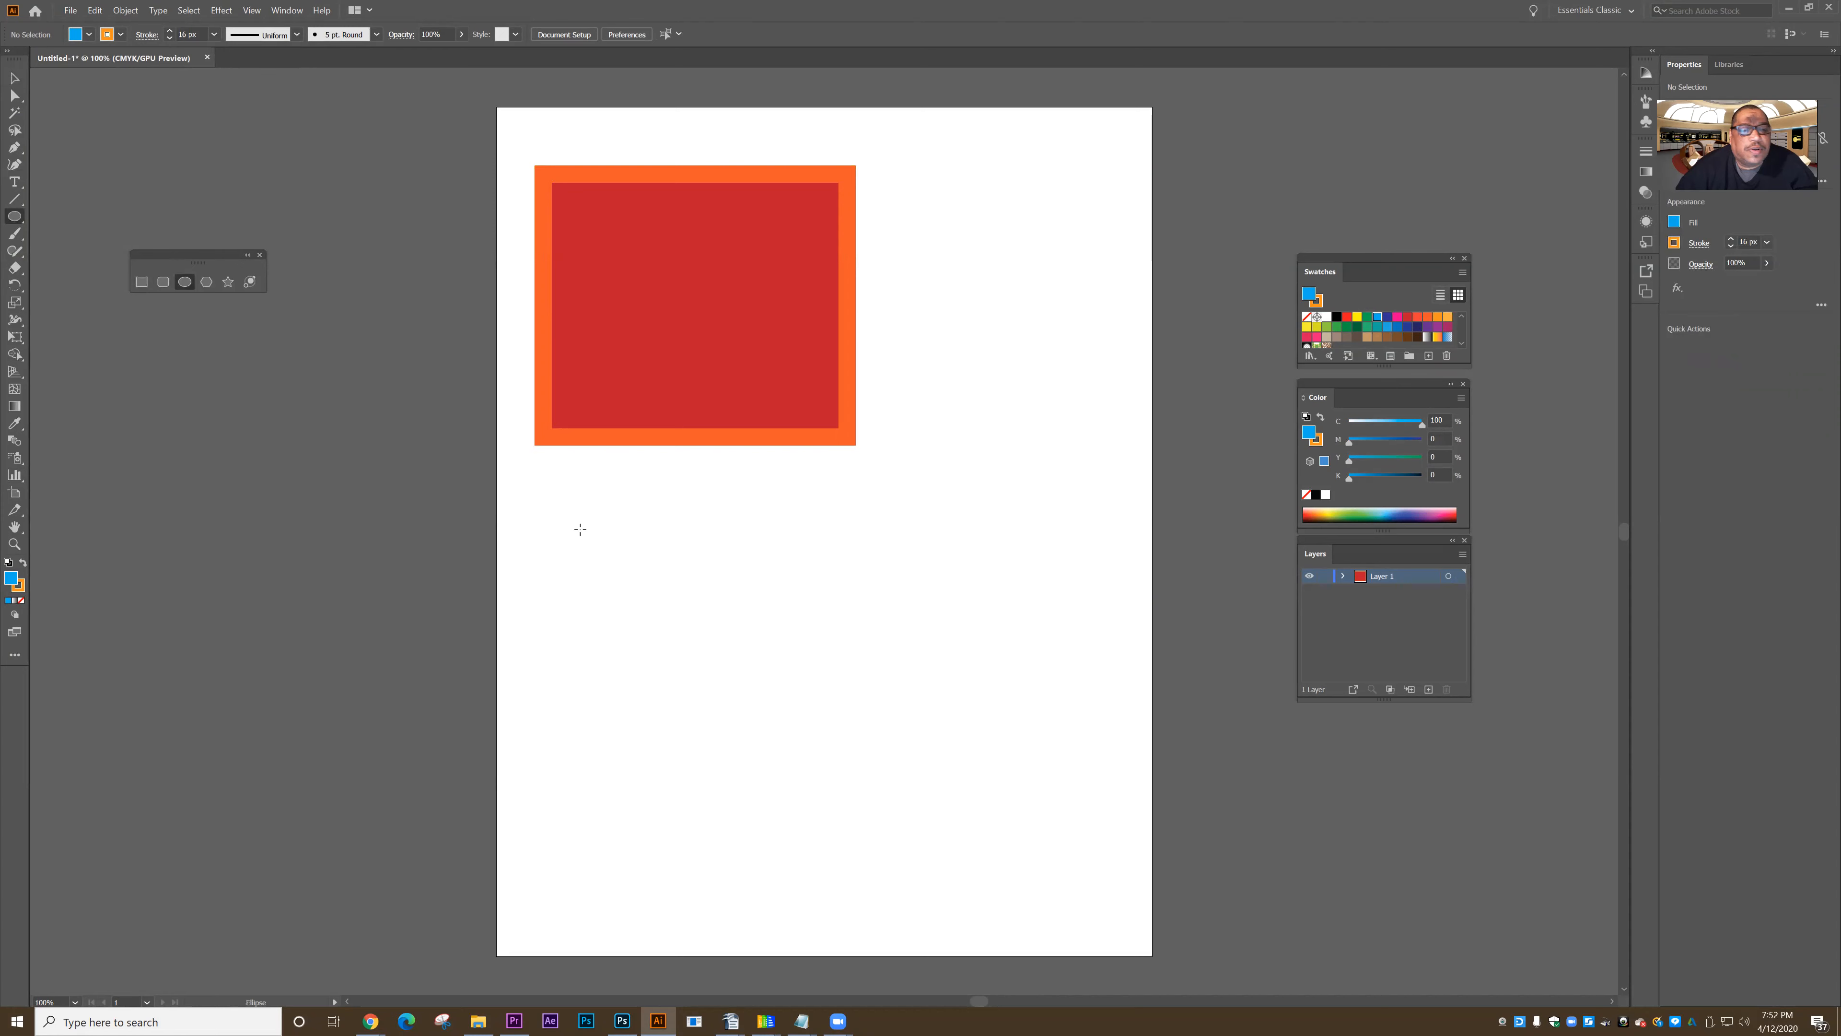
pyautogui.moveTo(621, 487); pyautogui.dragTo(952, 818)
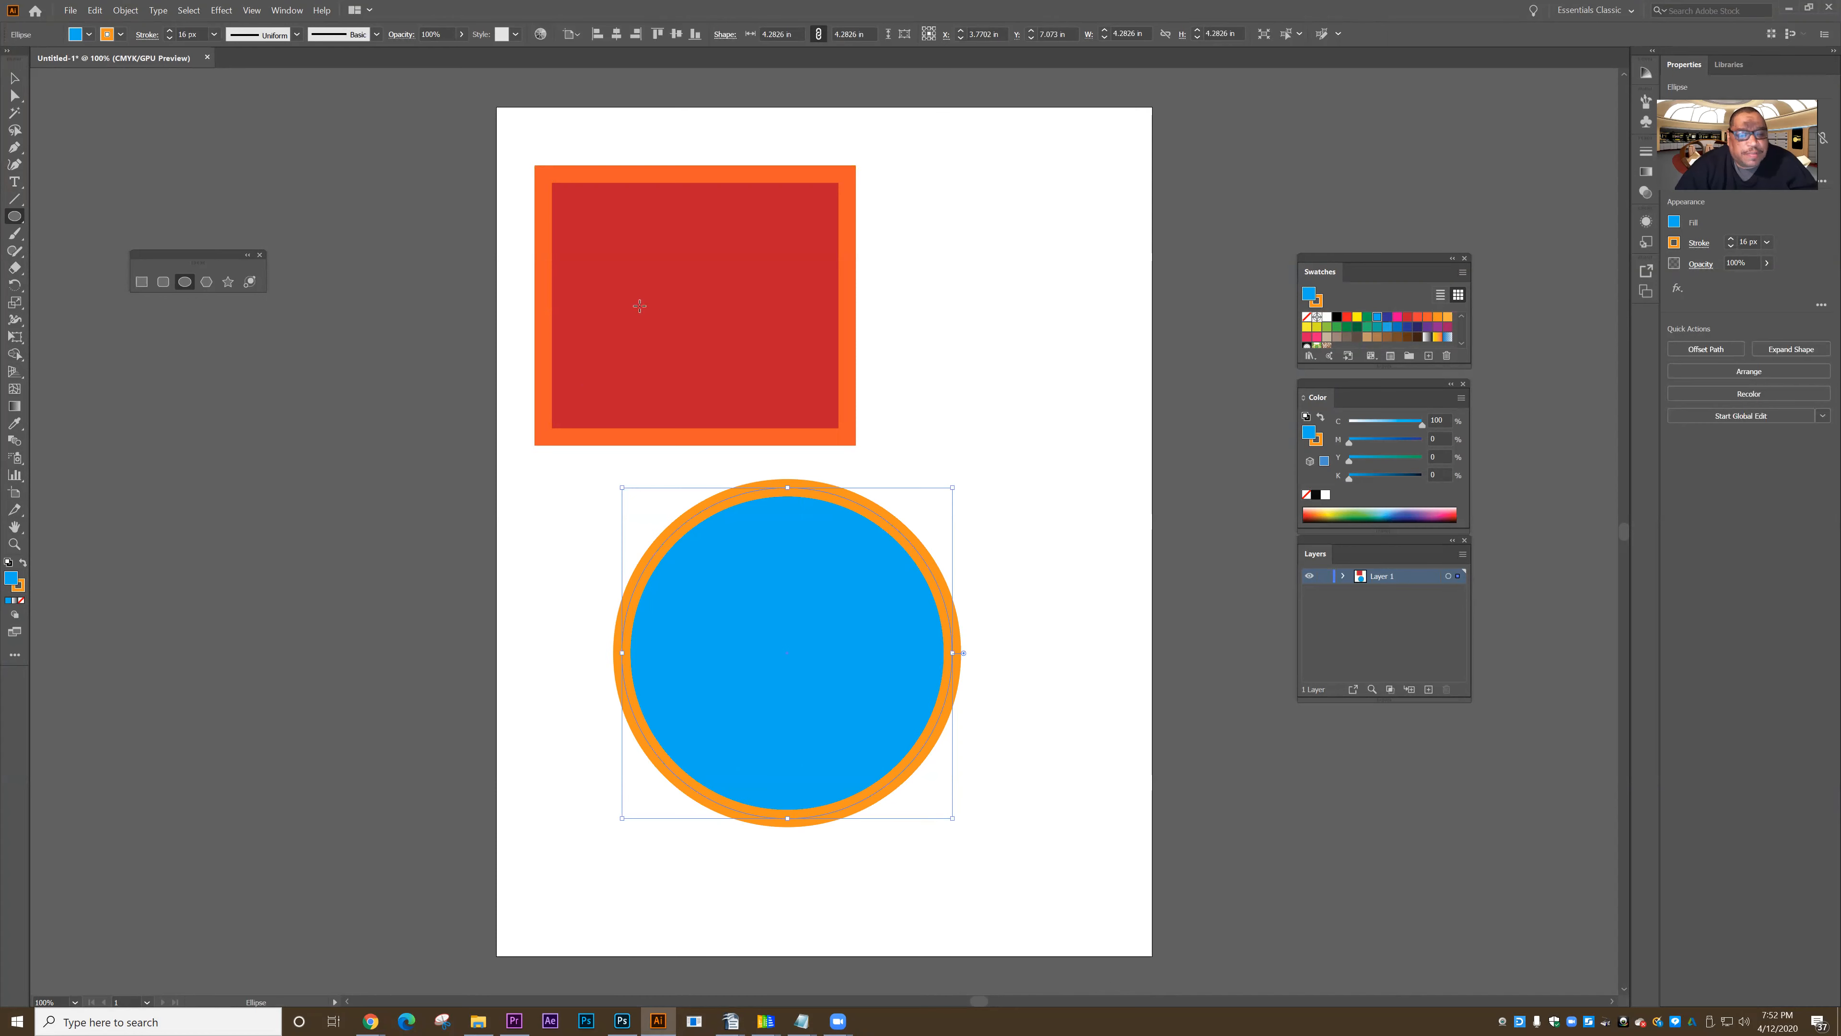
# - Select the red rectangle and remove its stroke
pyautogui.click(14, 78)
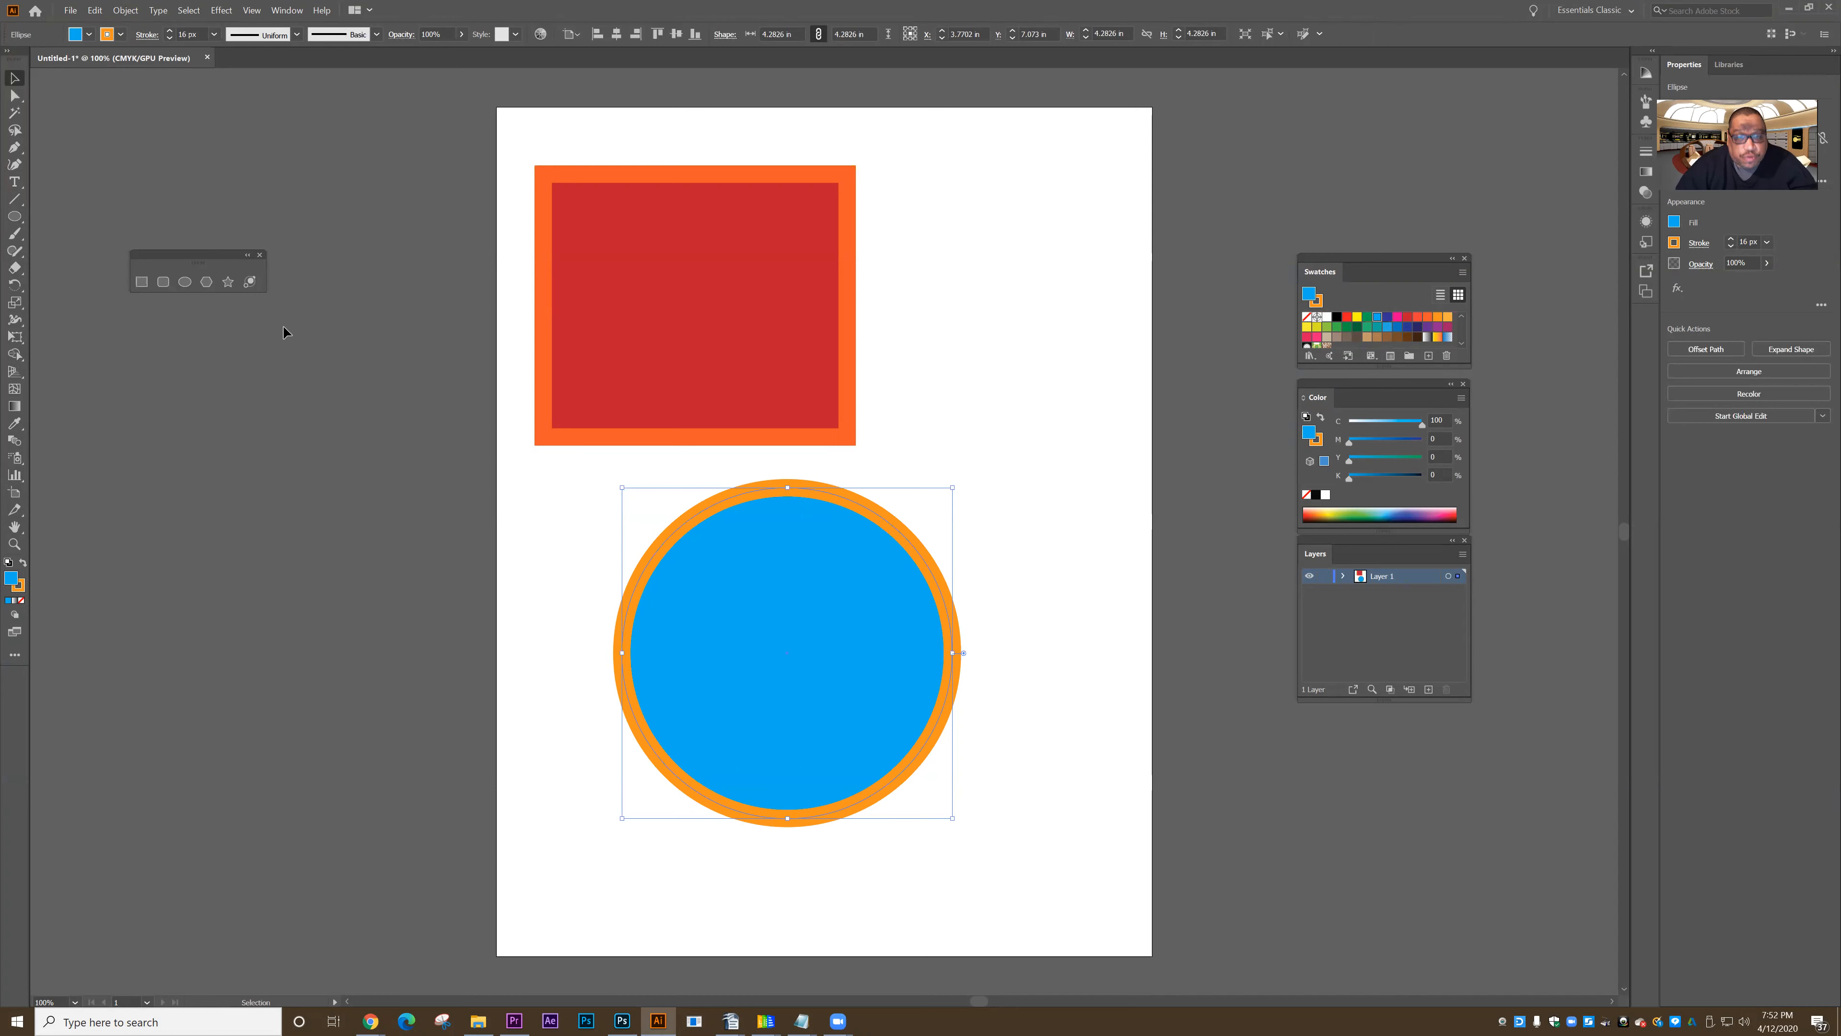
pyautogui.click(618, 307)
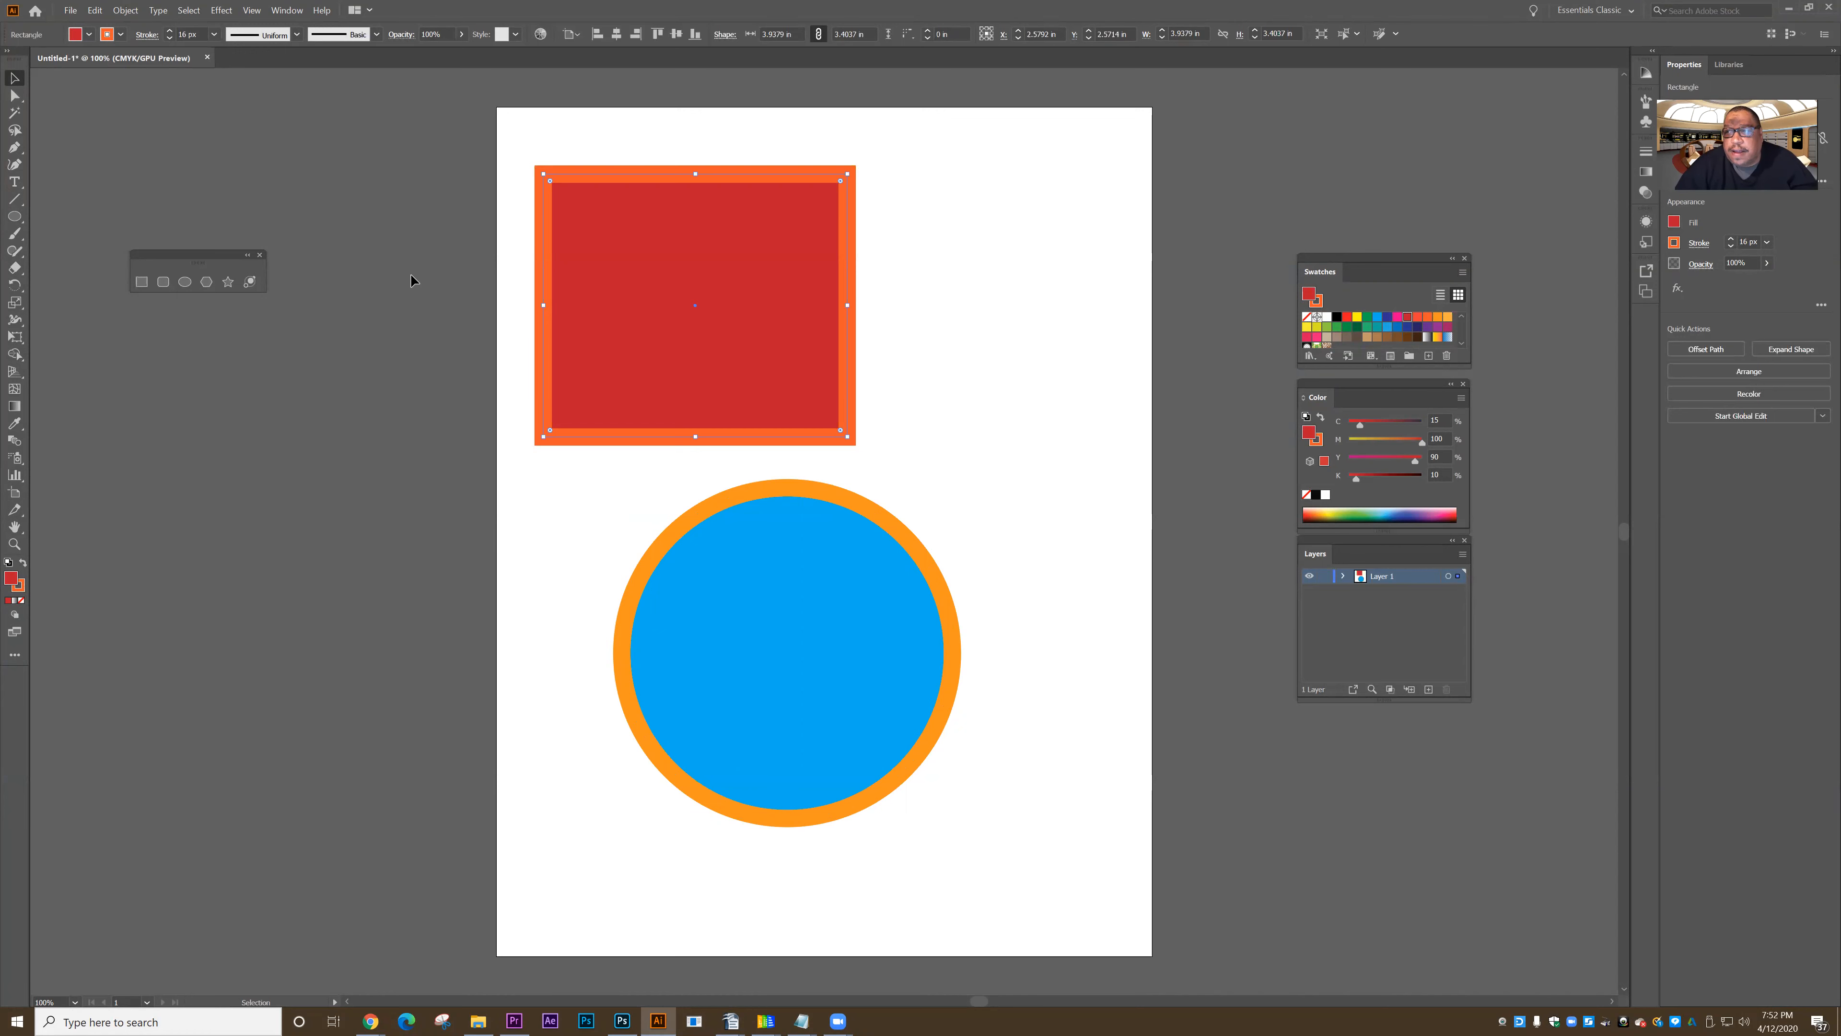
pyautogui.click(121, 35)
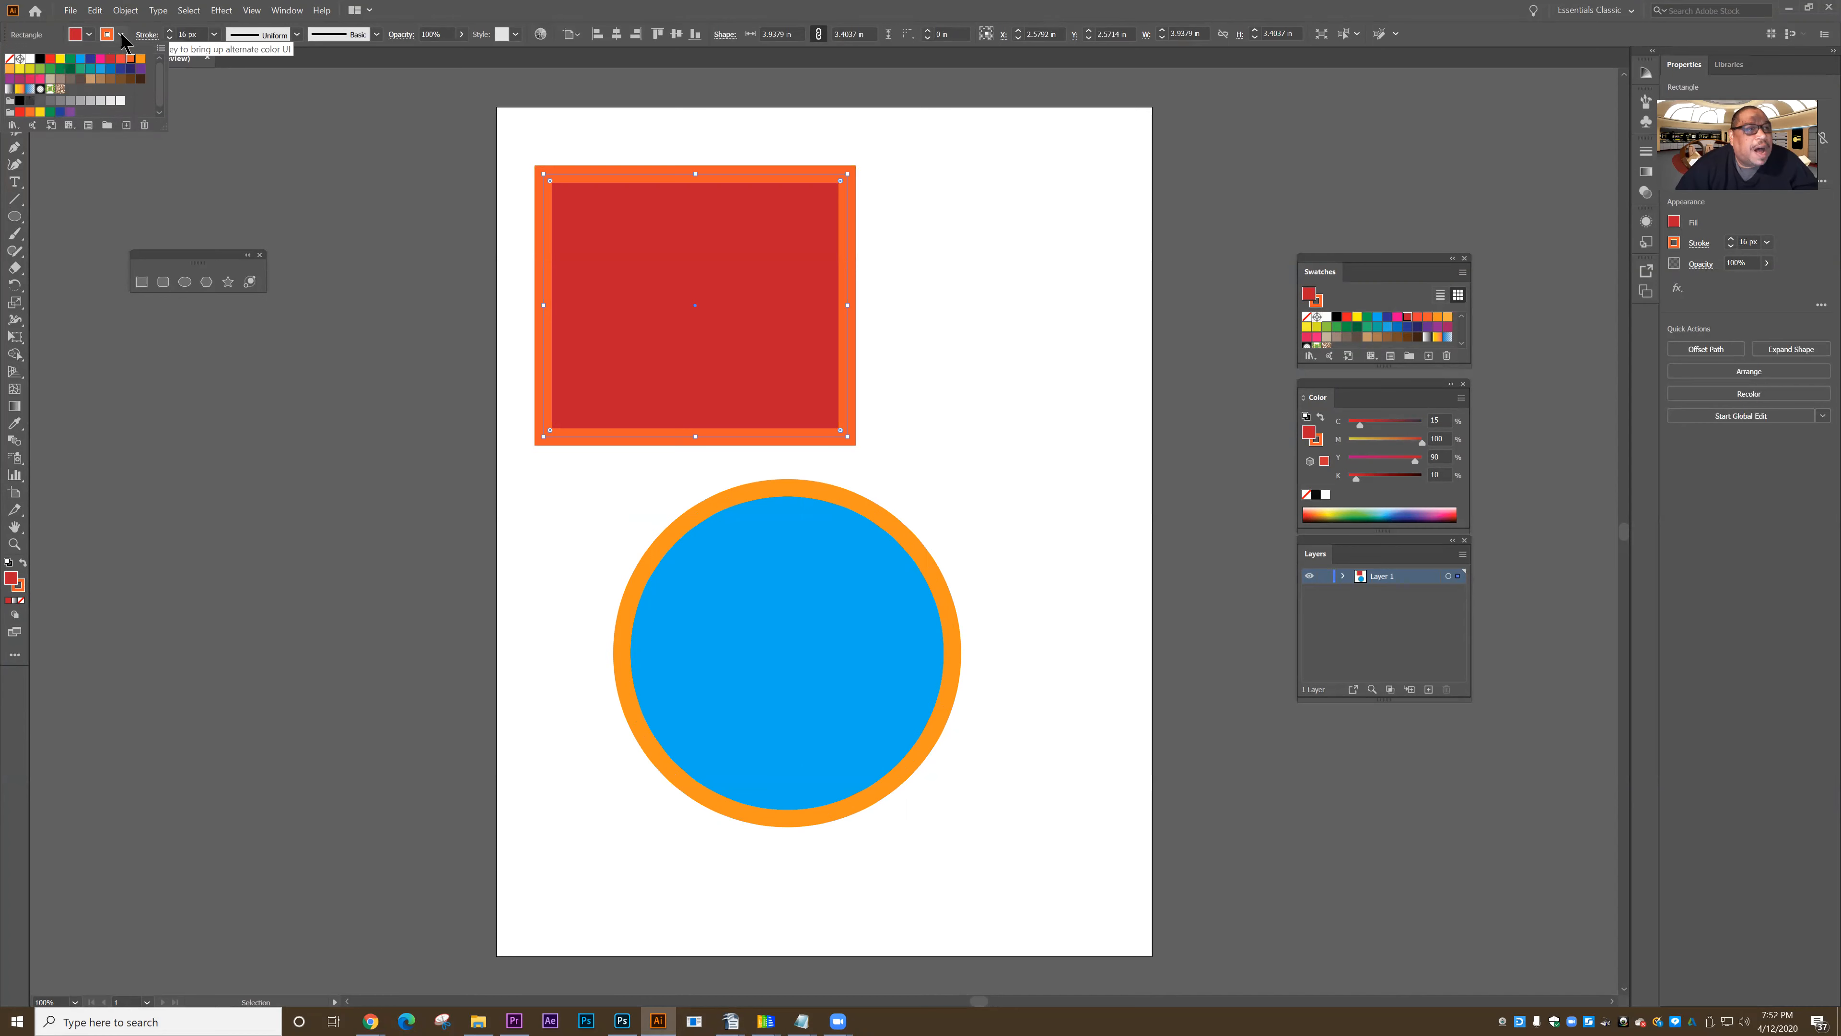
pyautogui.click(10, 59)
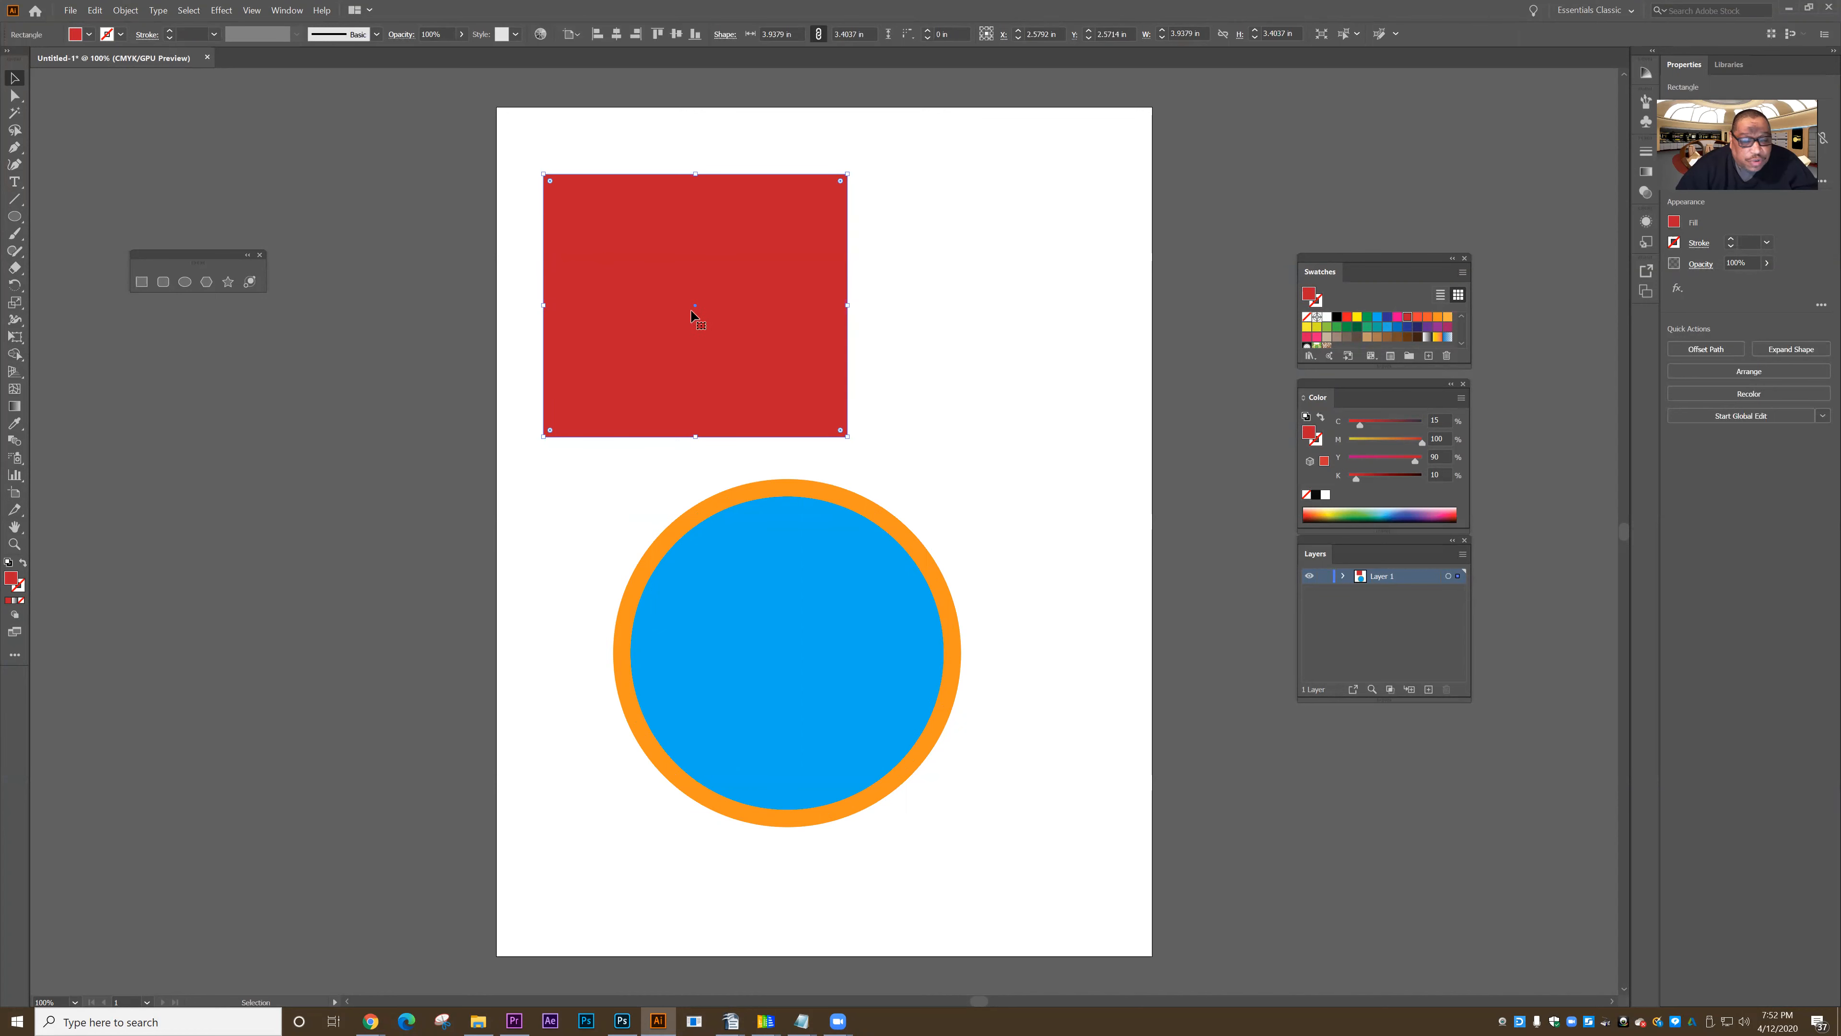
# - Apply an orange stroke to the red rectangle and set its weight to 15 px
pyautogui.click(121, 35)
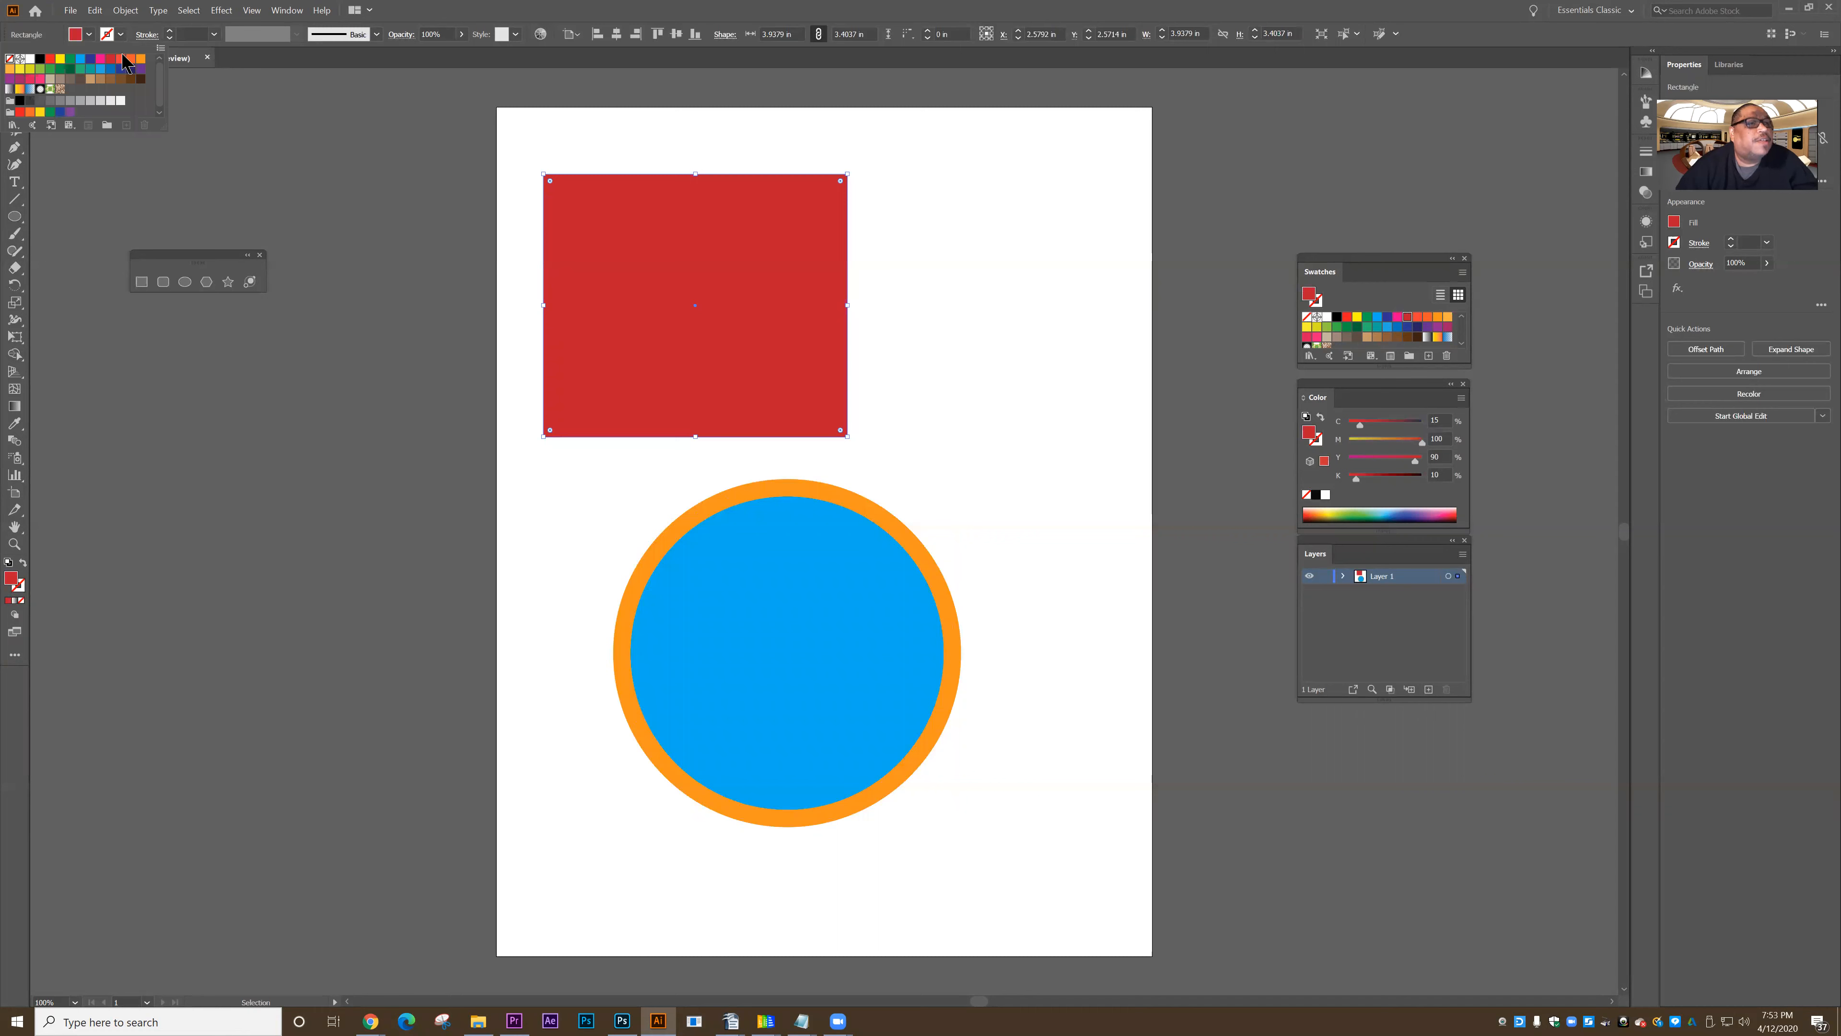
pyautogui.click(141, 58)
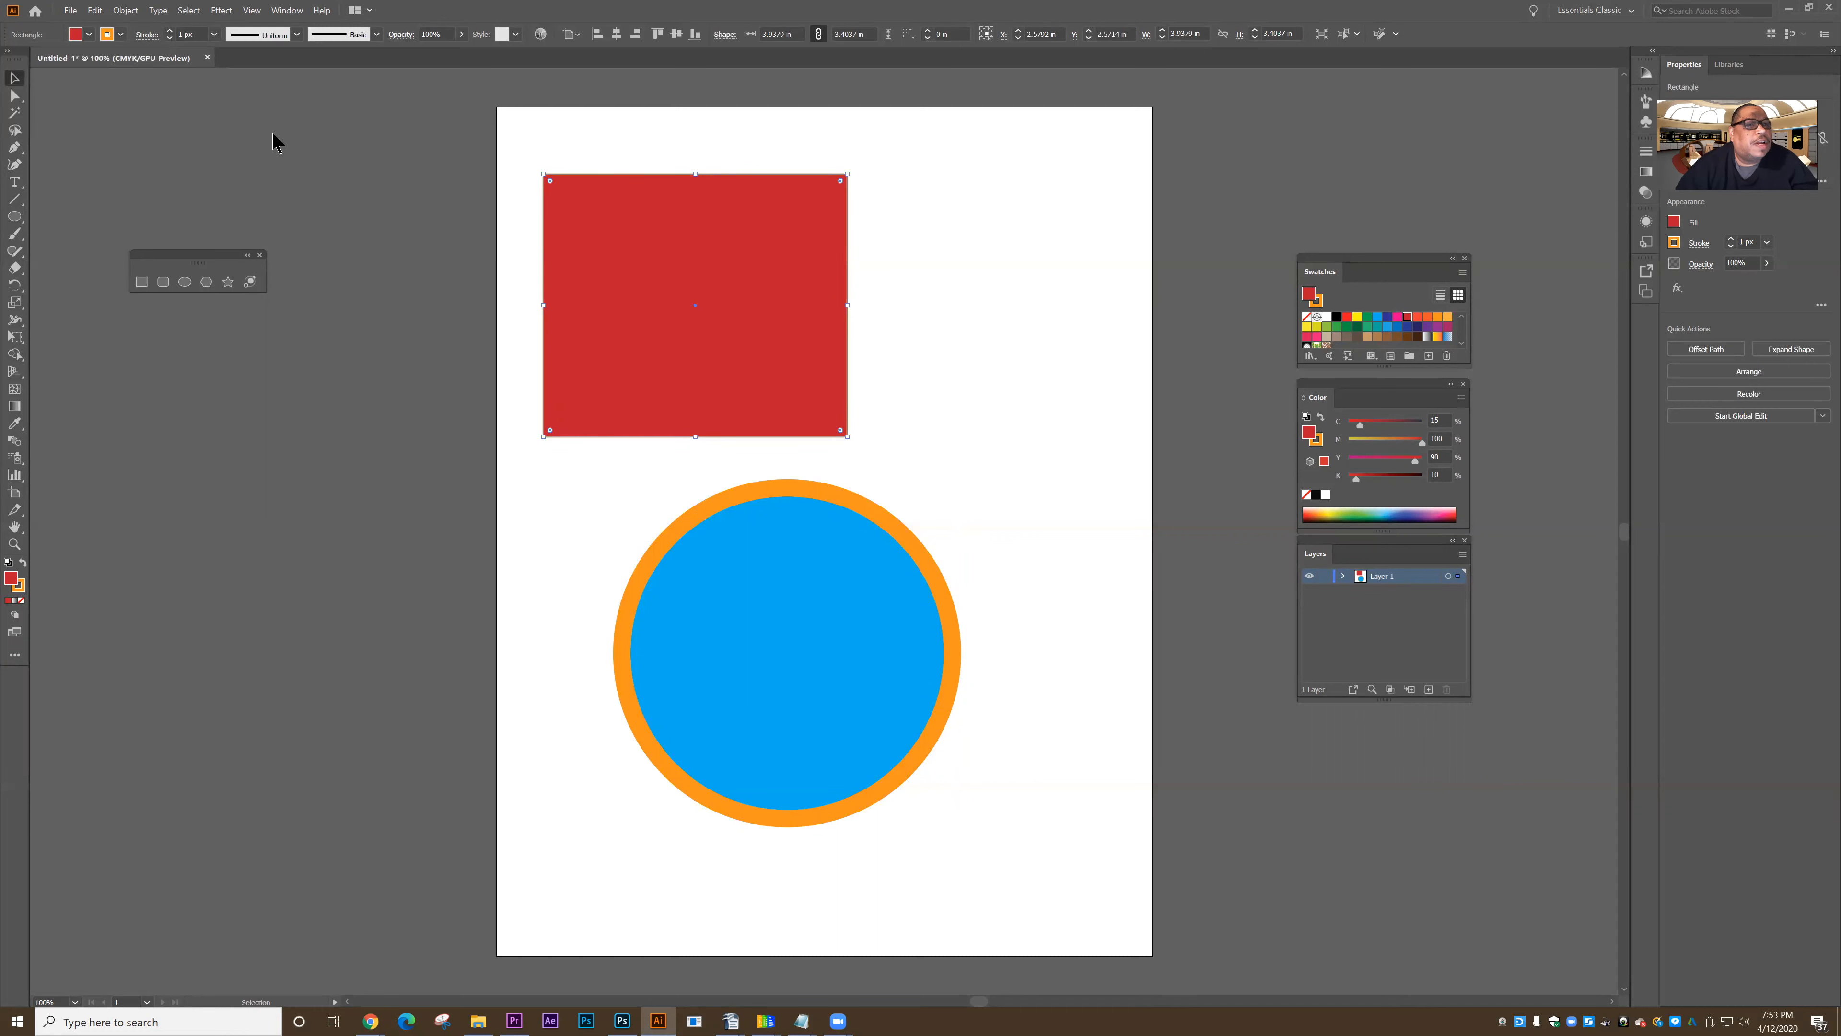
pyautogui.click(110, 34)
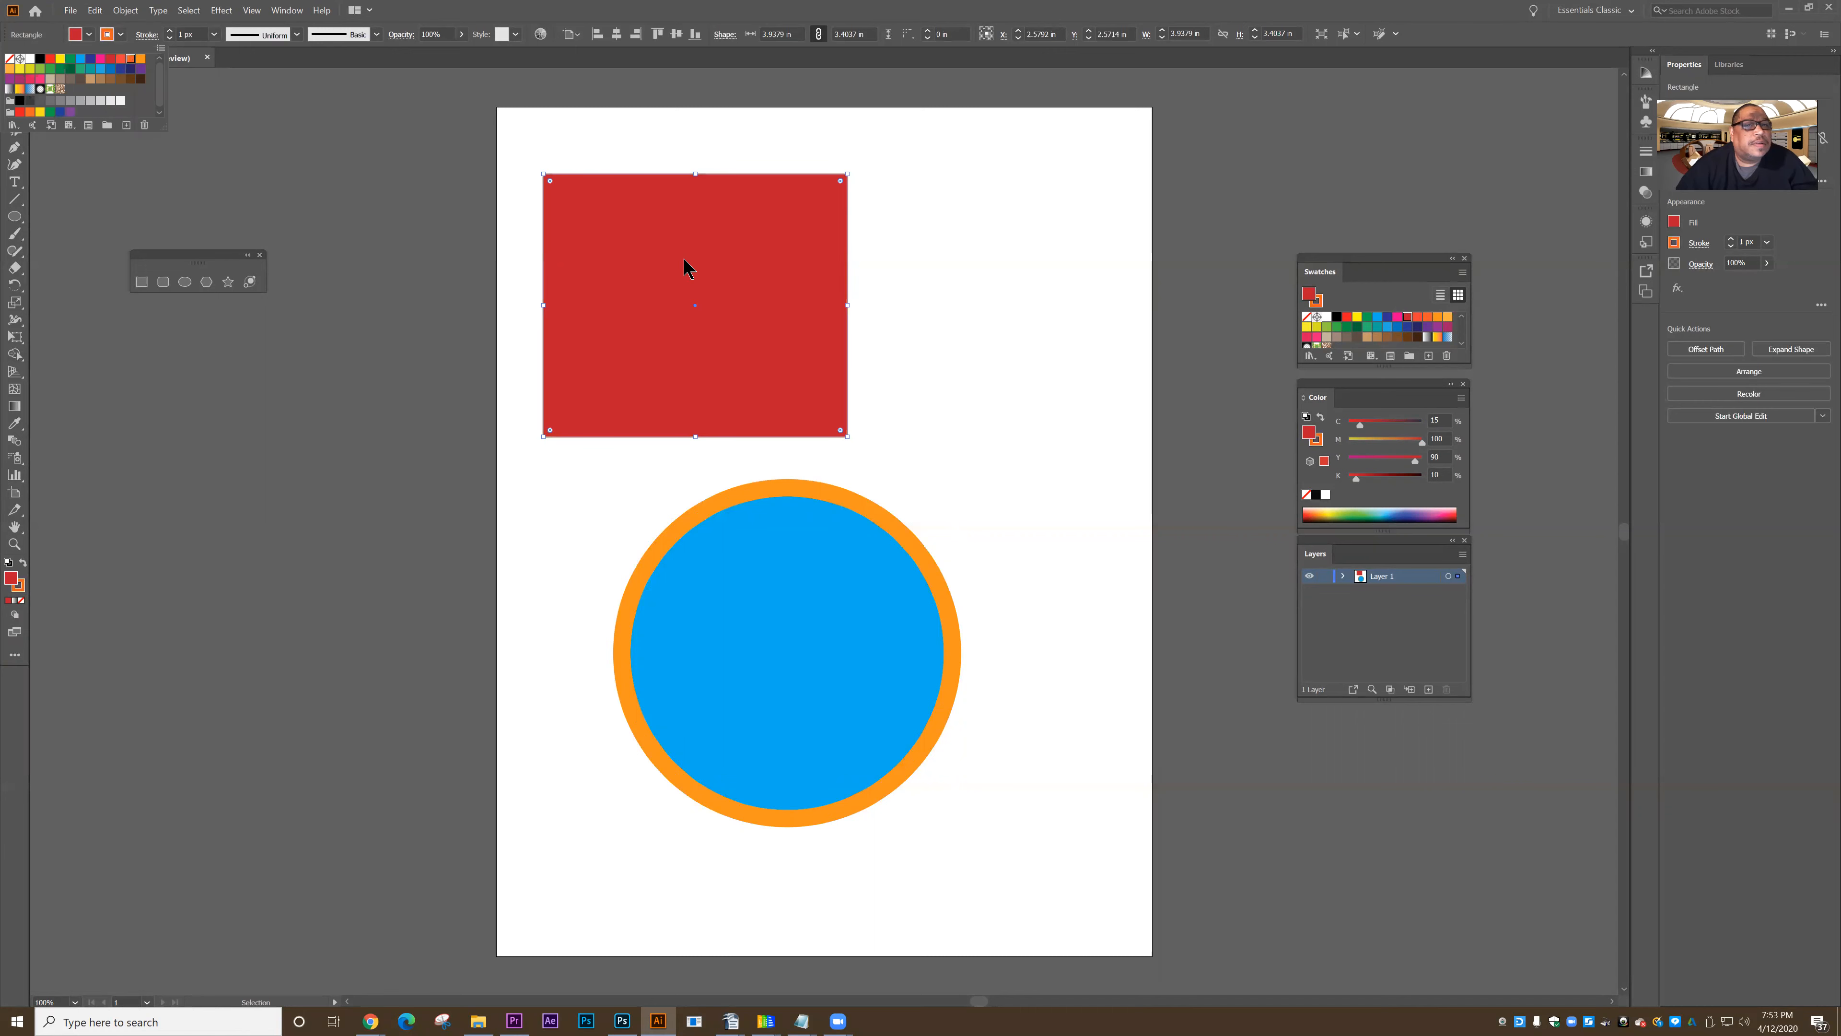
pyautogui.click(214, 35)
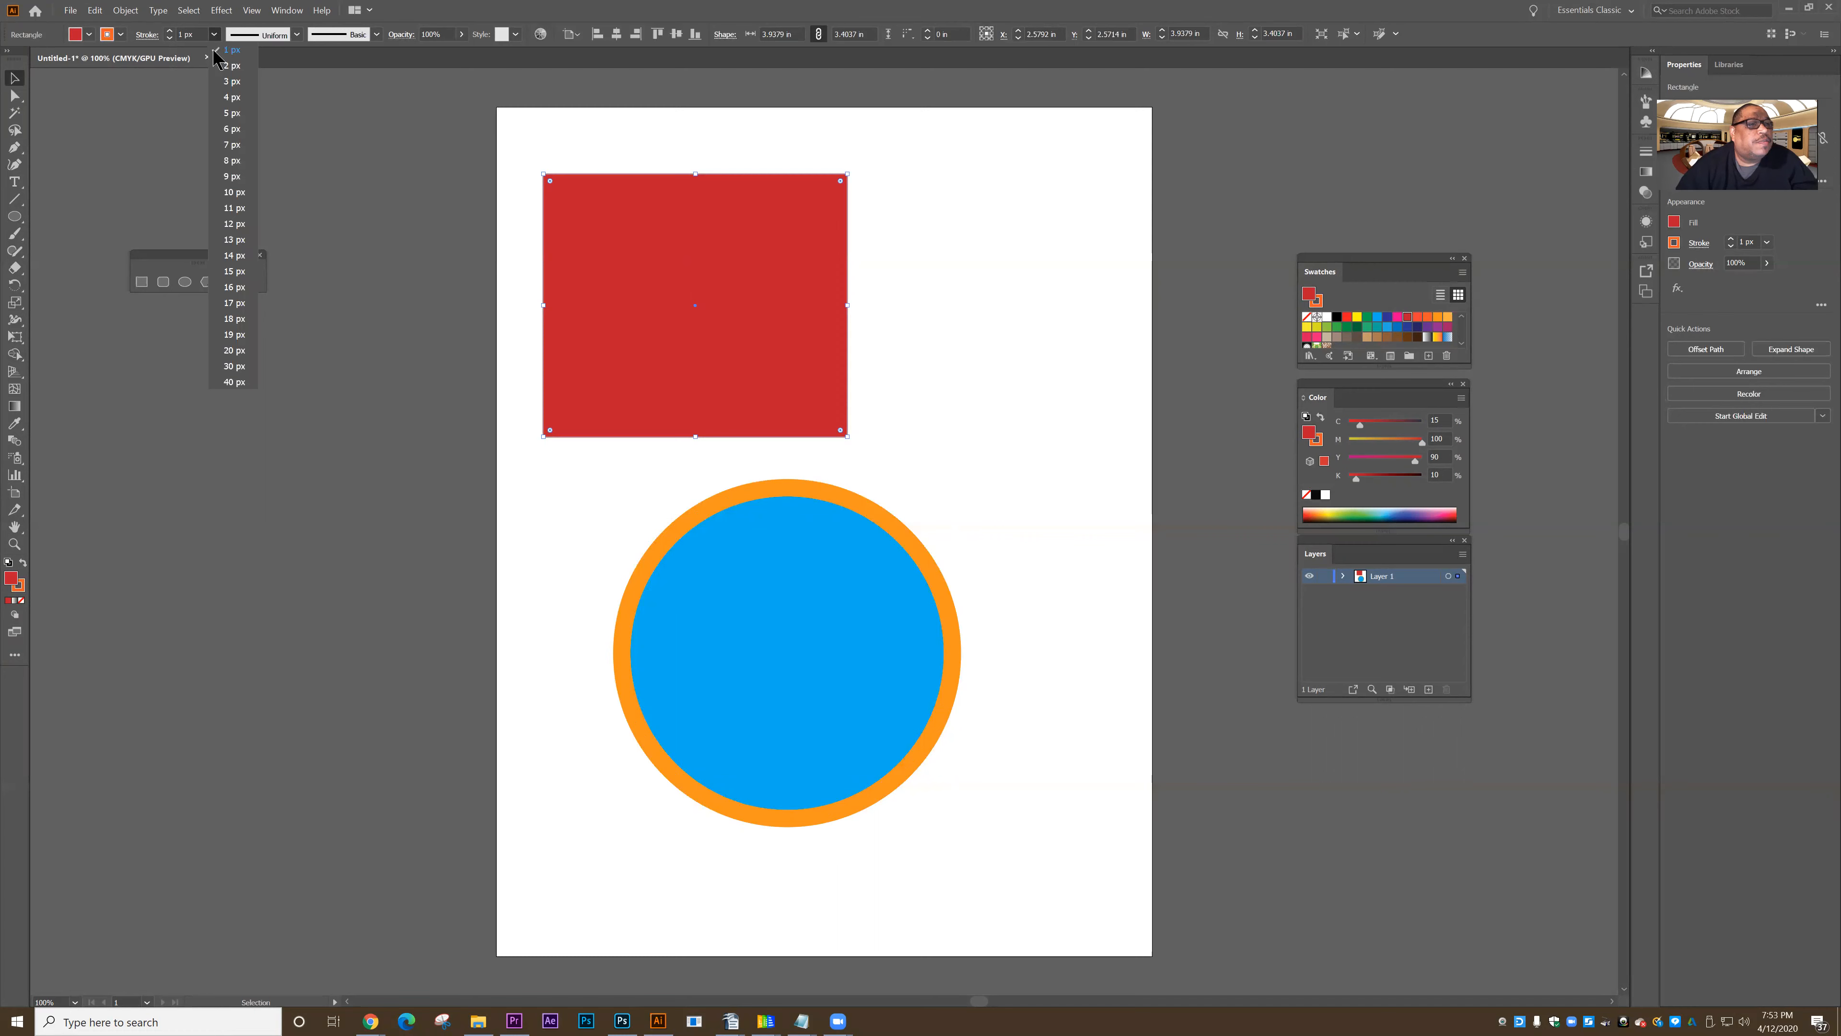
pyautogui.click(233, 271)
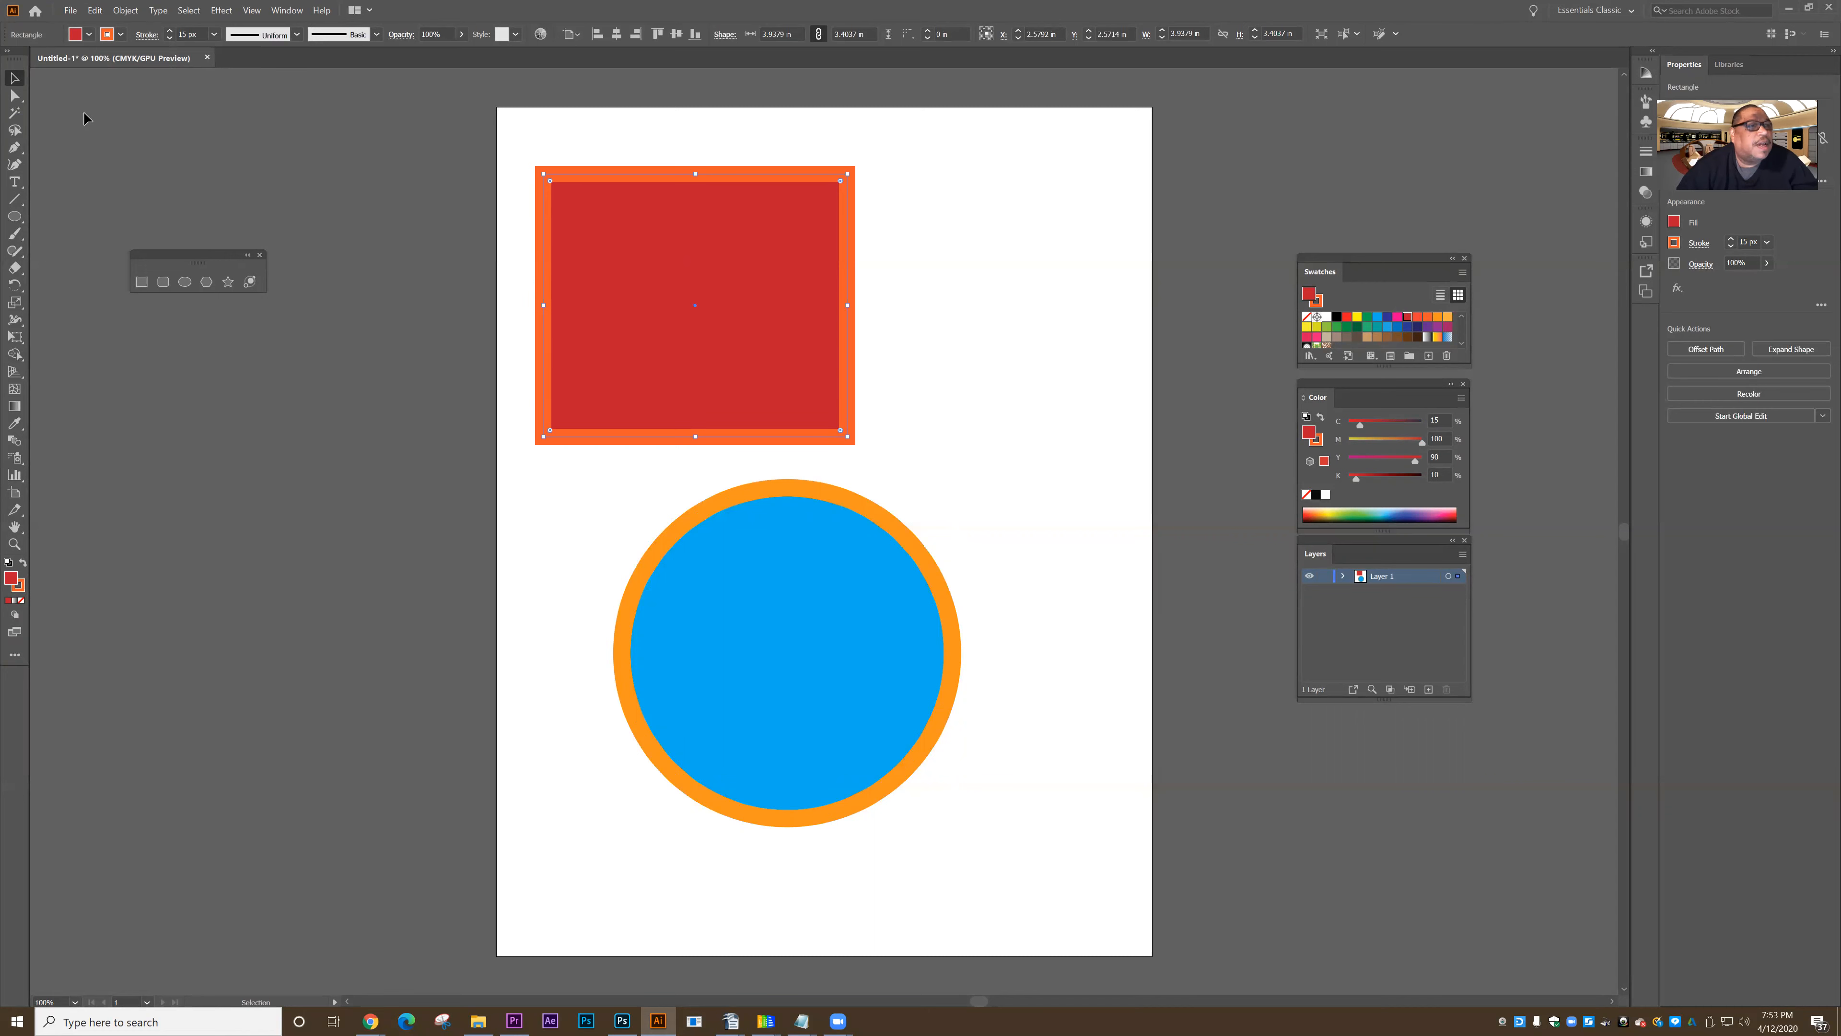
# - Remove the rectangle's fill, keeping only its orange stroke
pyautogui.click(89, 34)
pyautogui.click(10, 58)
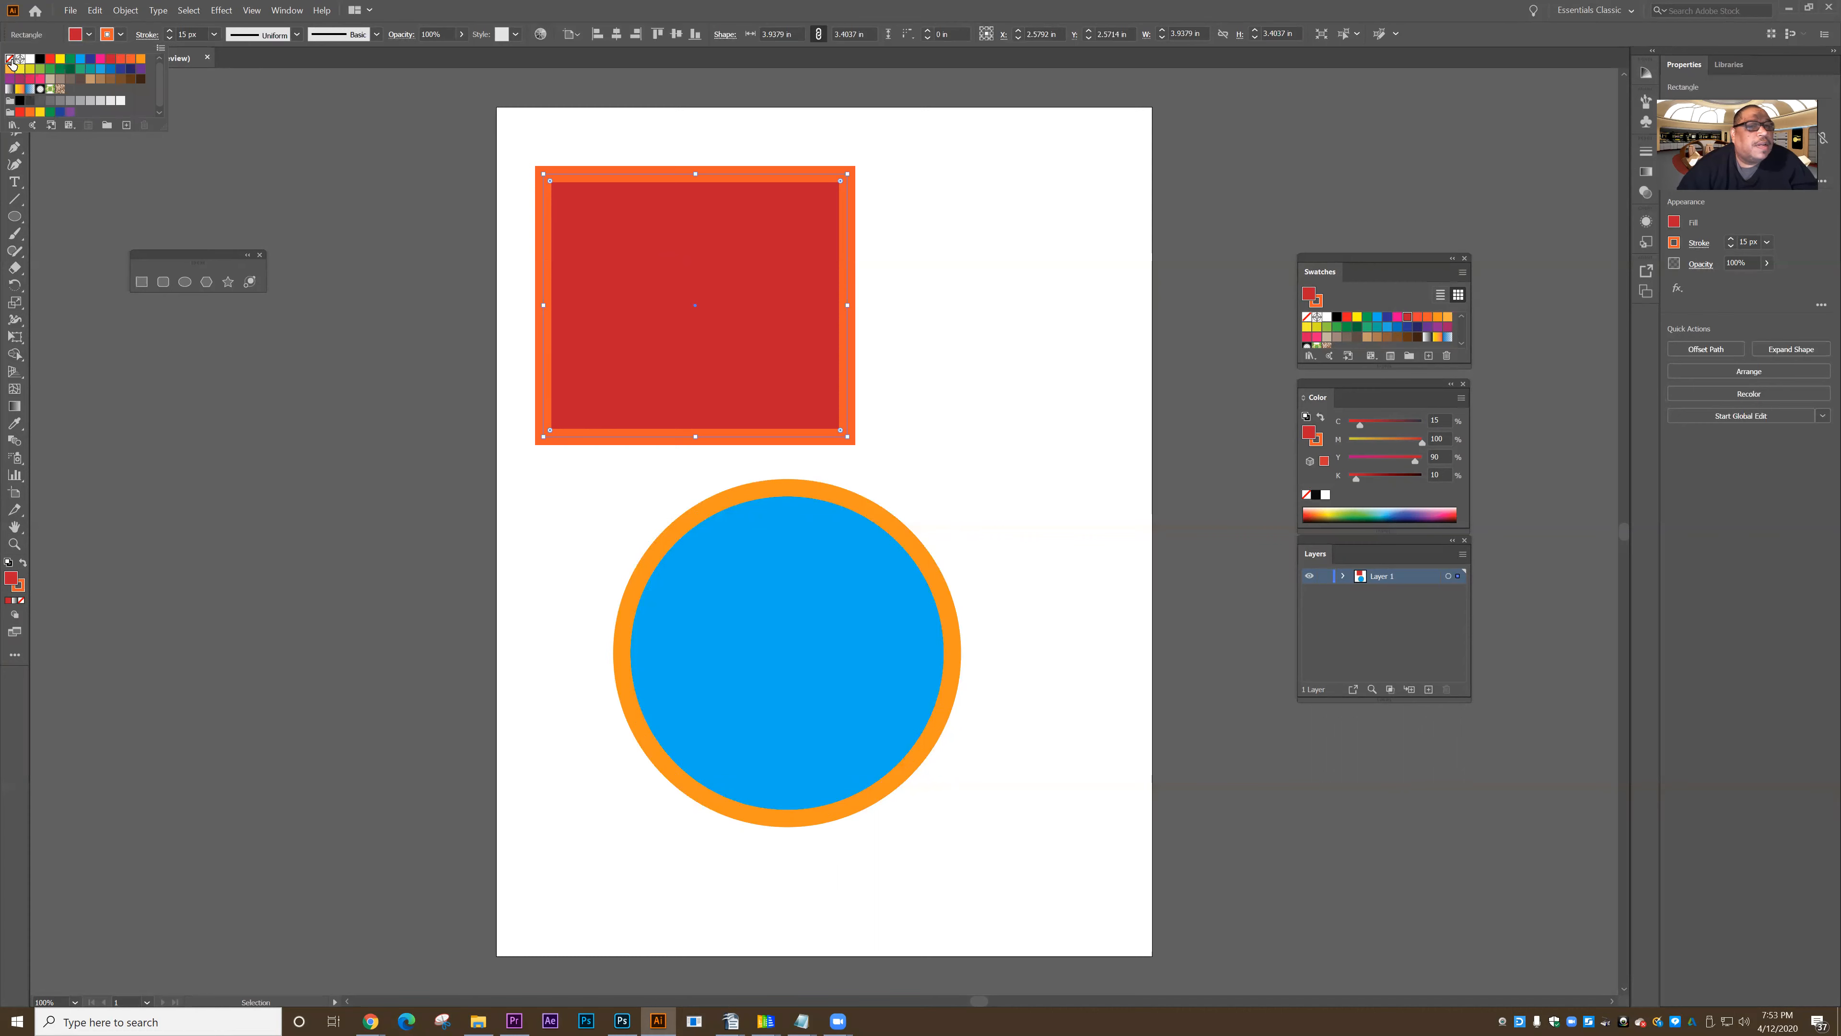
pyautogui.click(399, 207)
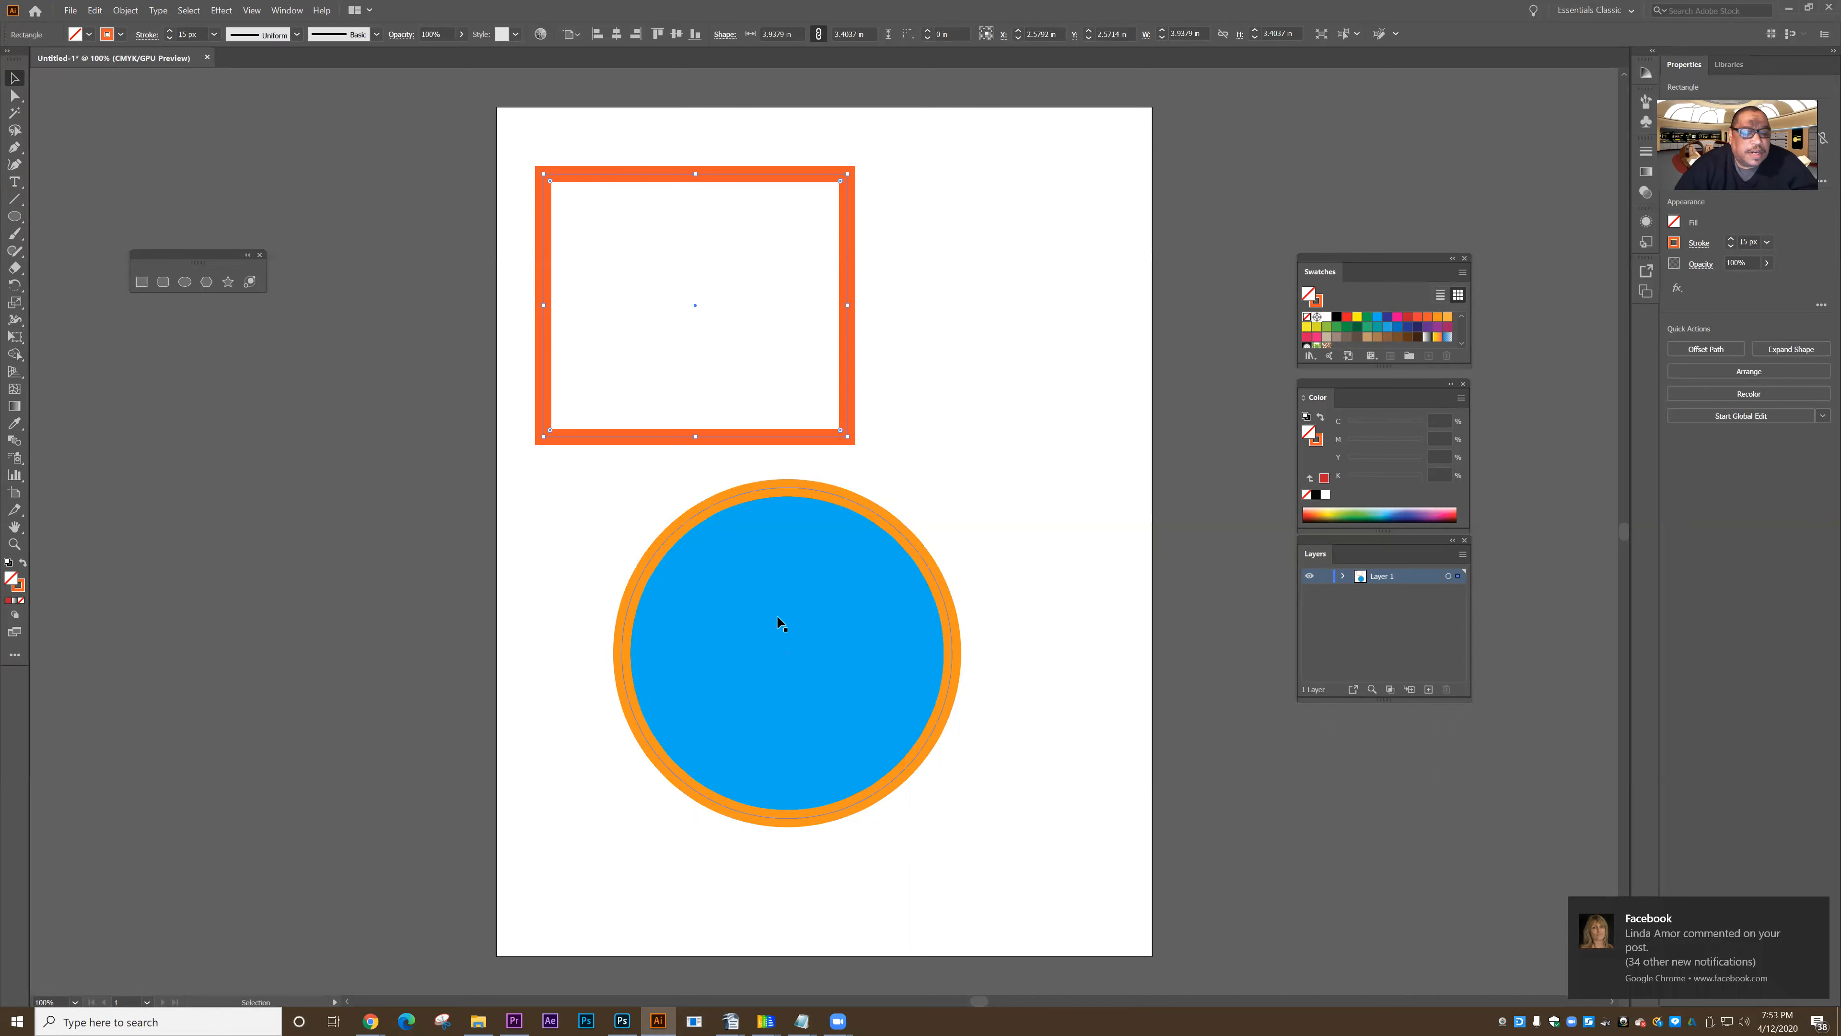
# - Move the blue circle about 0.54 in to the right and 0.07 in up, and leave it deselected
pyautogui.moveTo(770, 608); pyautogui.dragTo(811, 611)
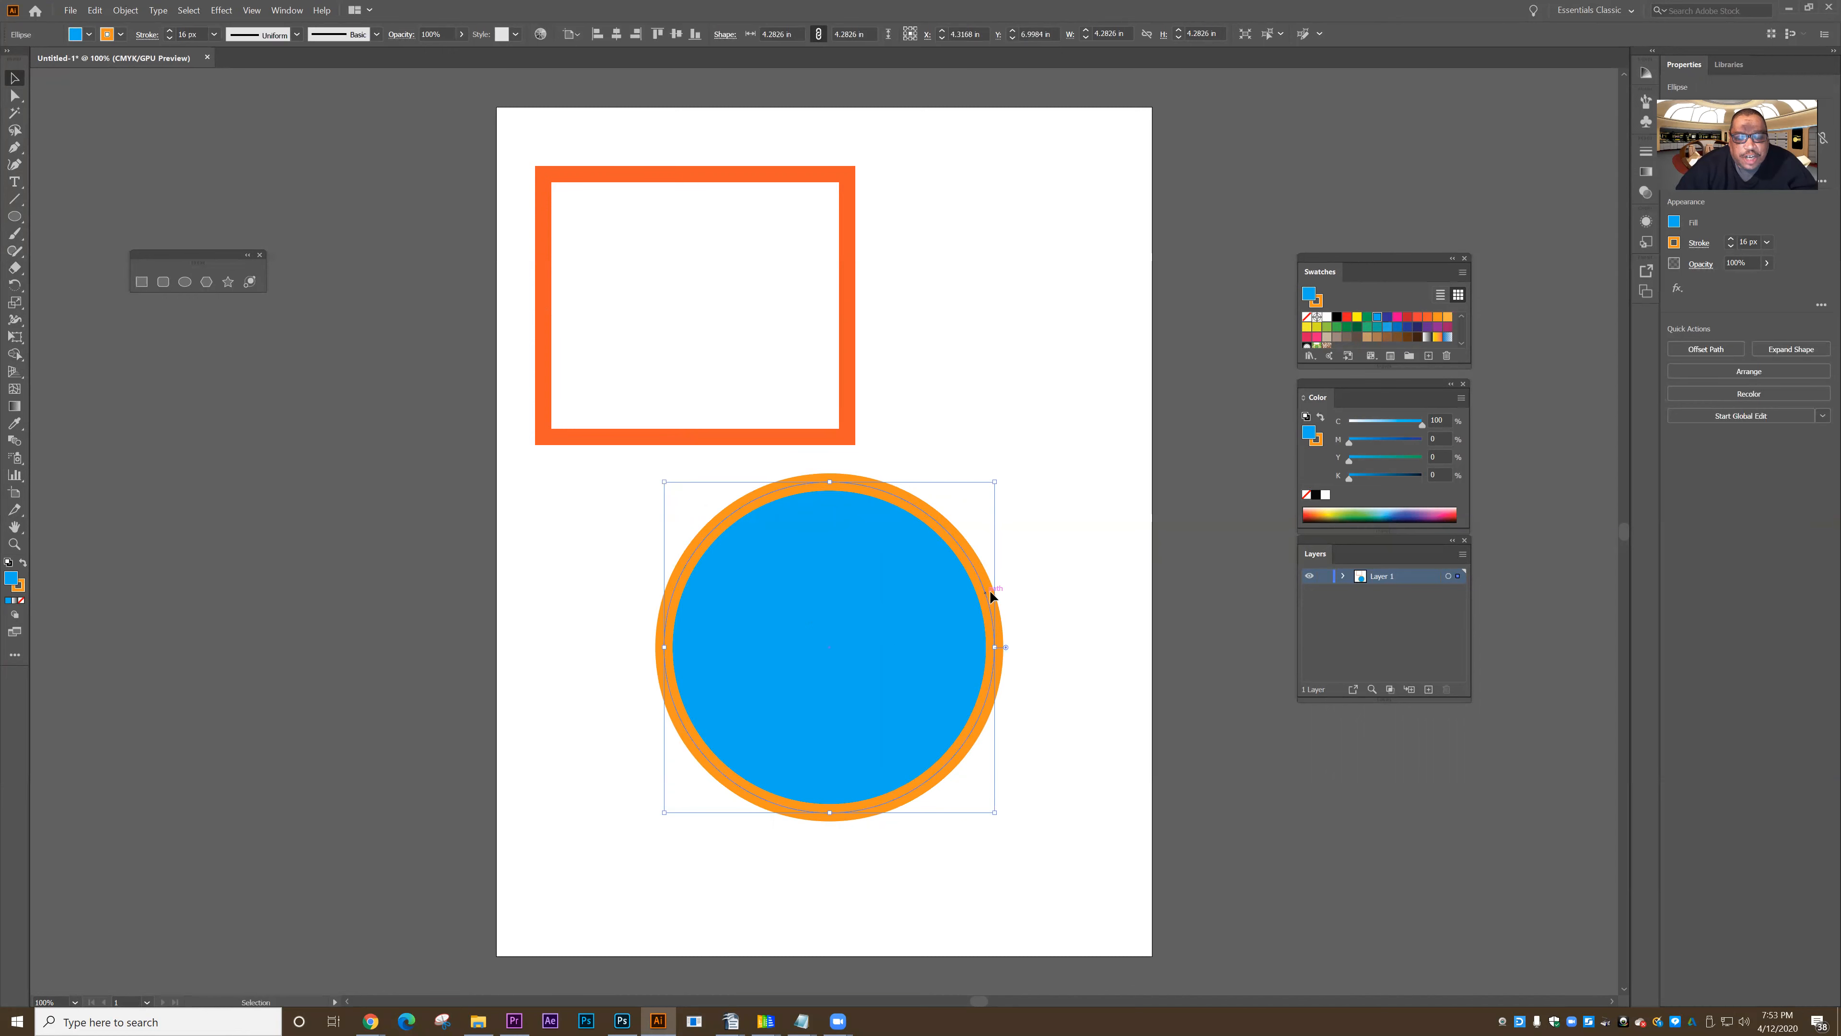
pyautogui.click(336, 642)
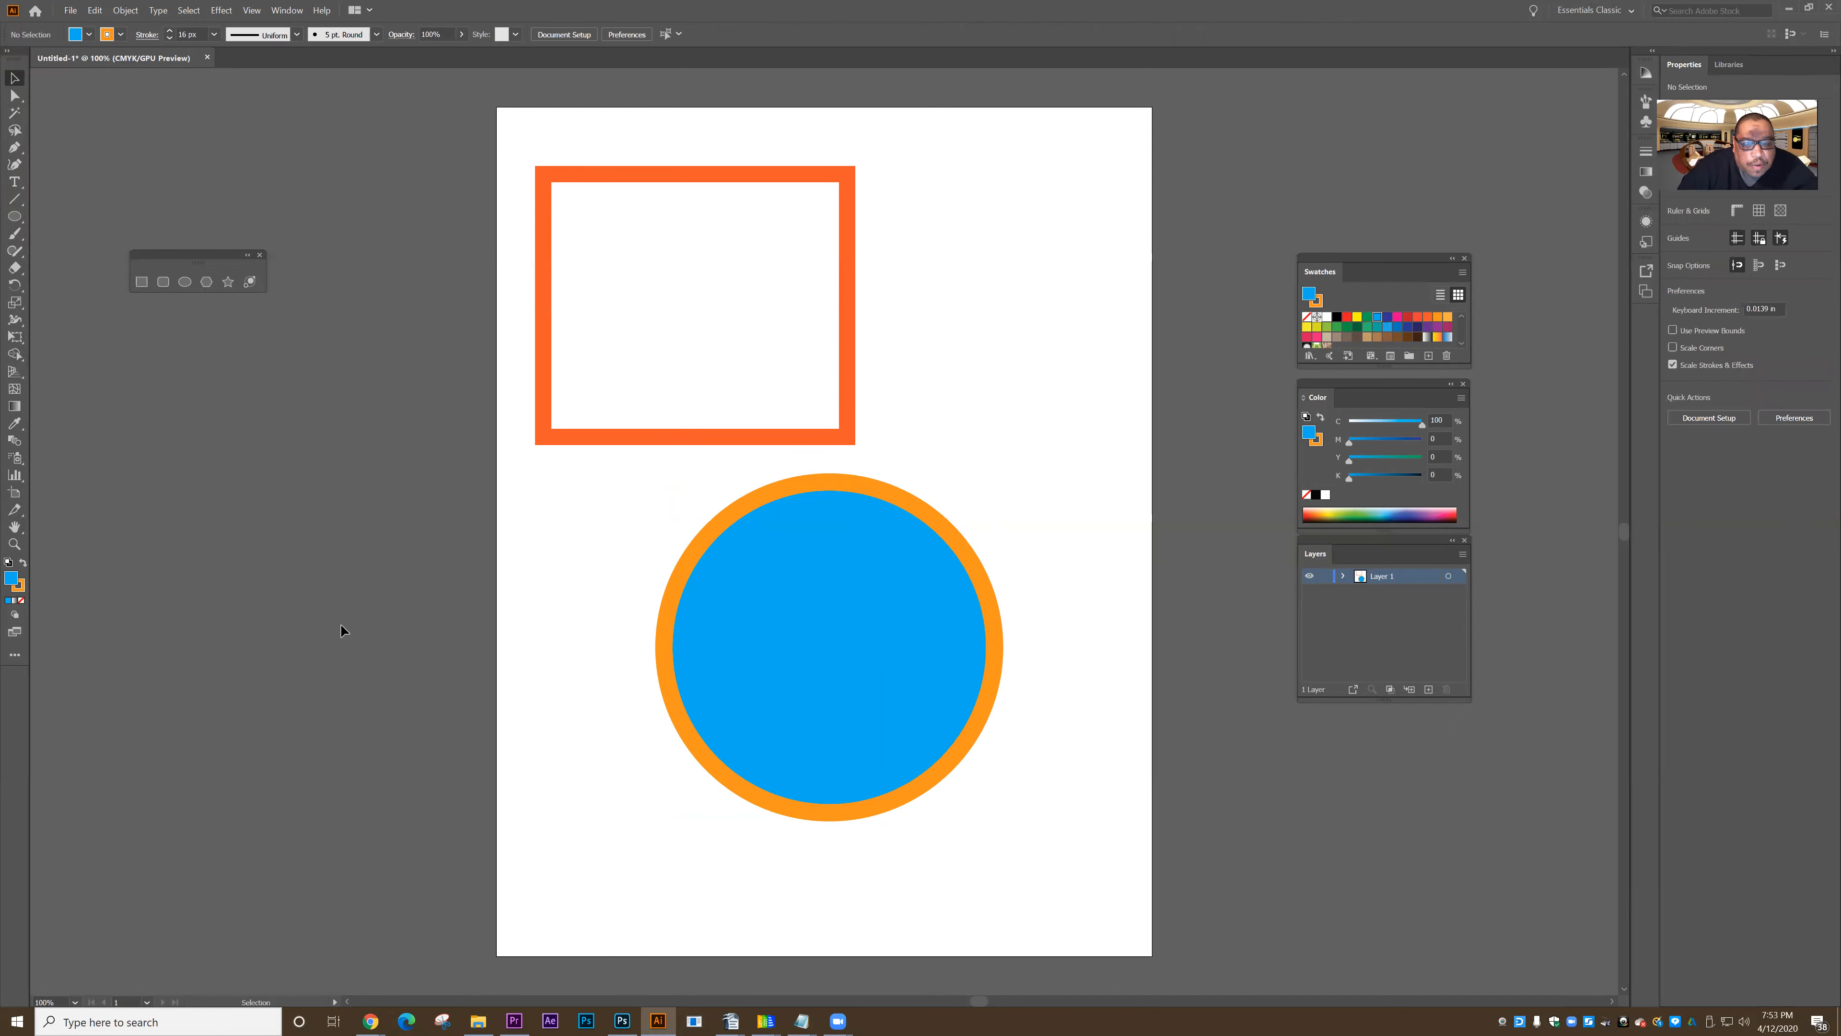
pyautogui.click(822, 641)
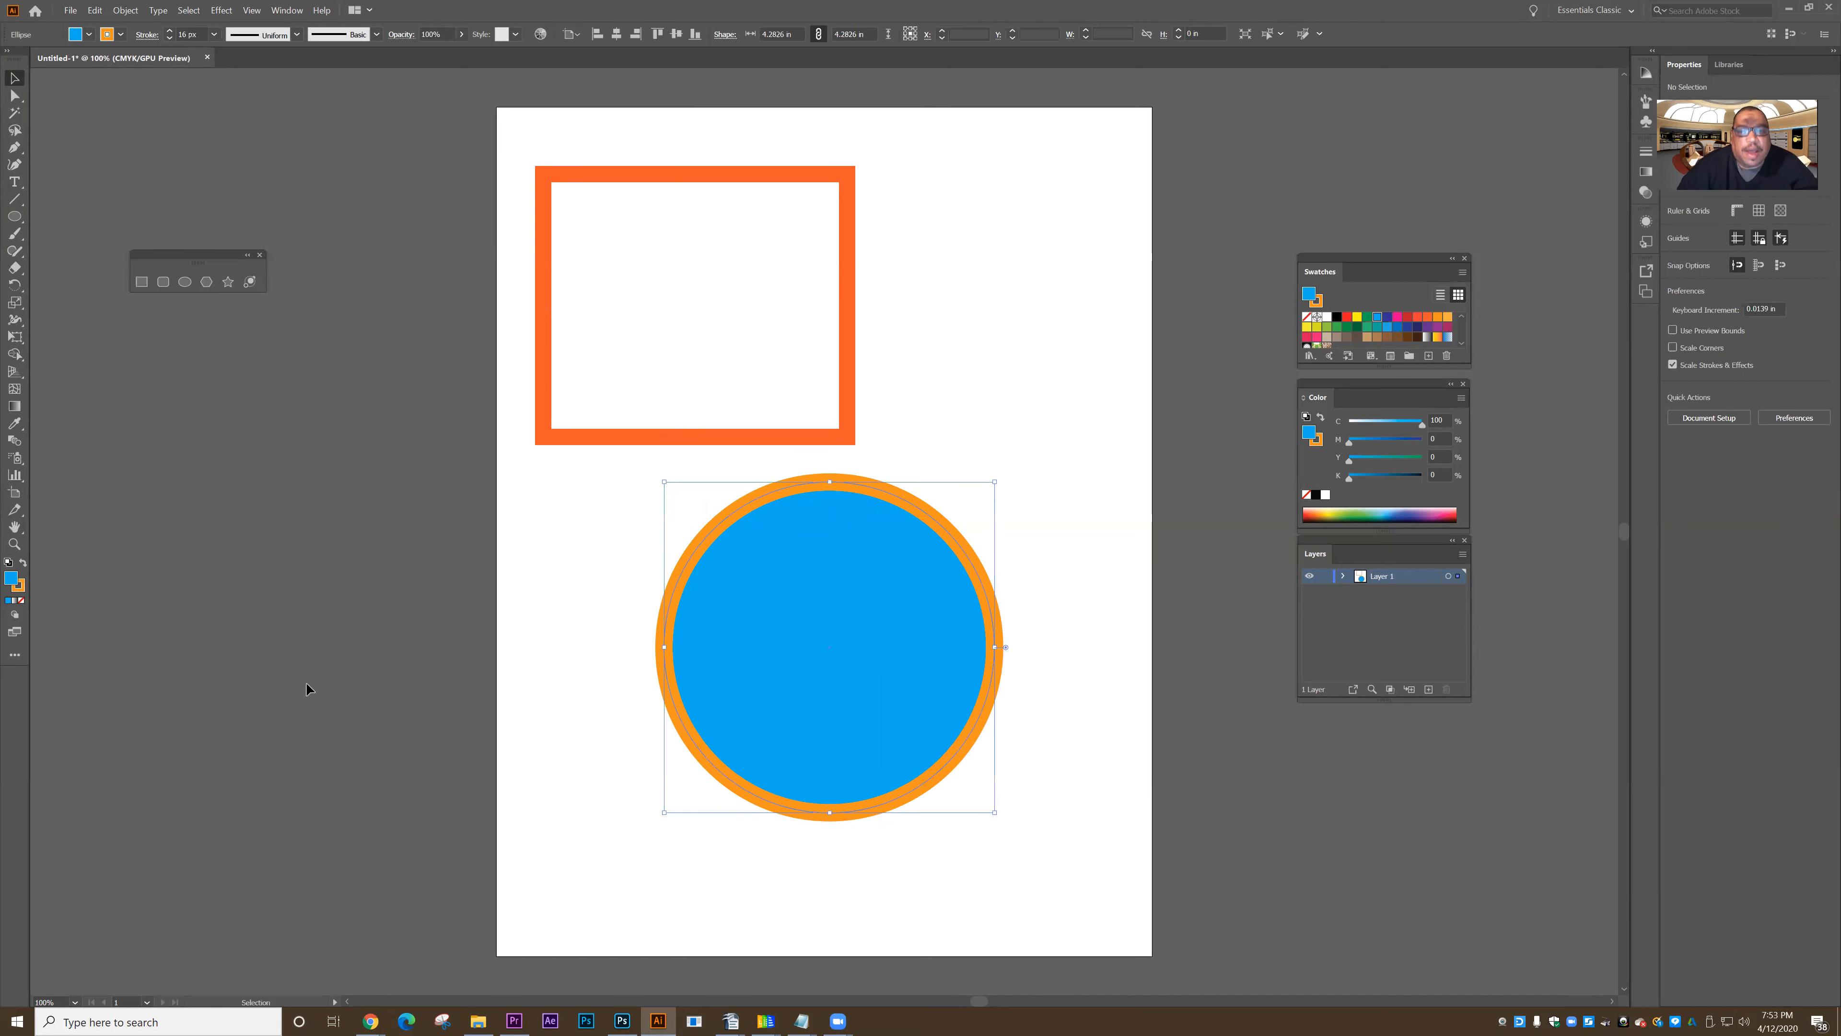
pyautogui.click(310, 674)
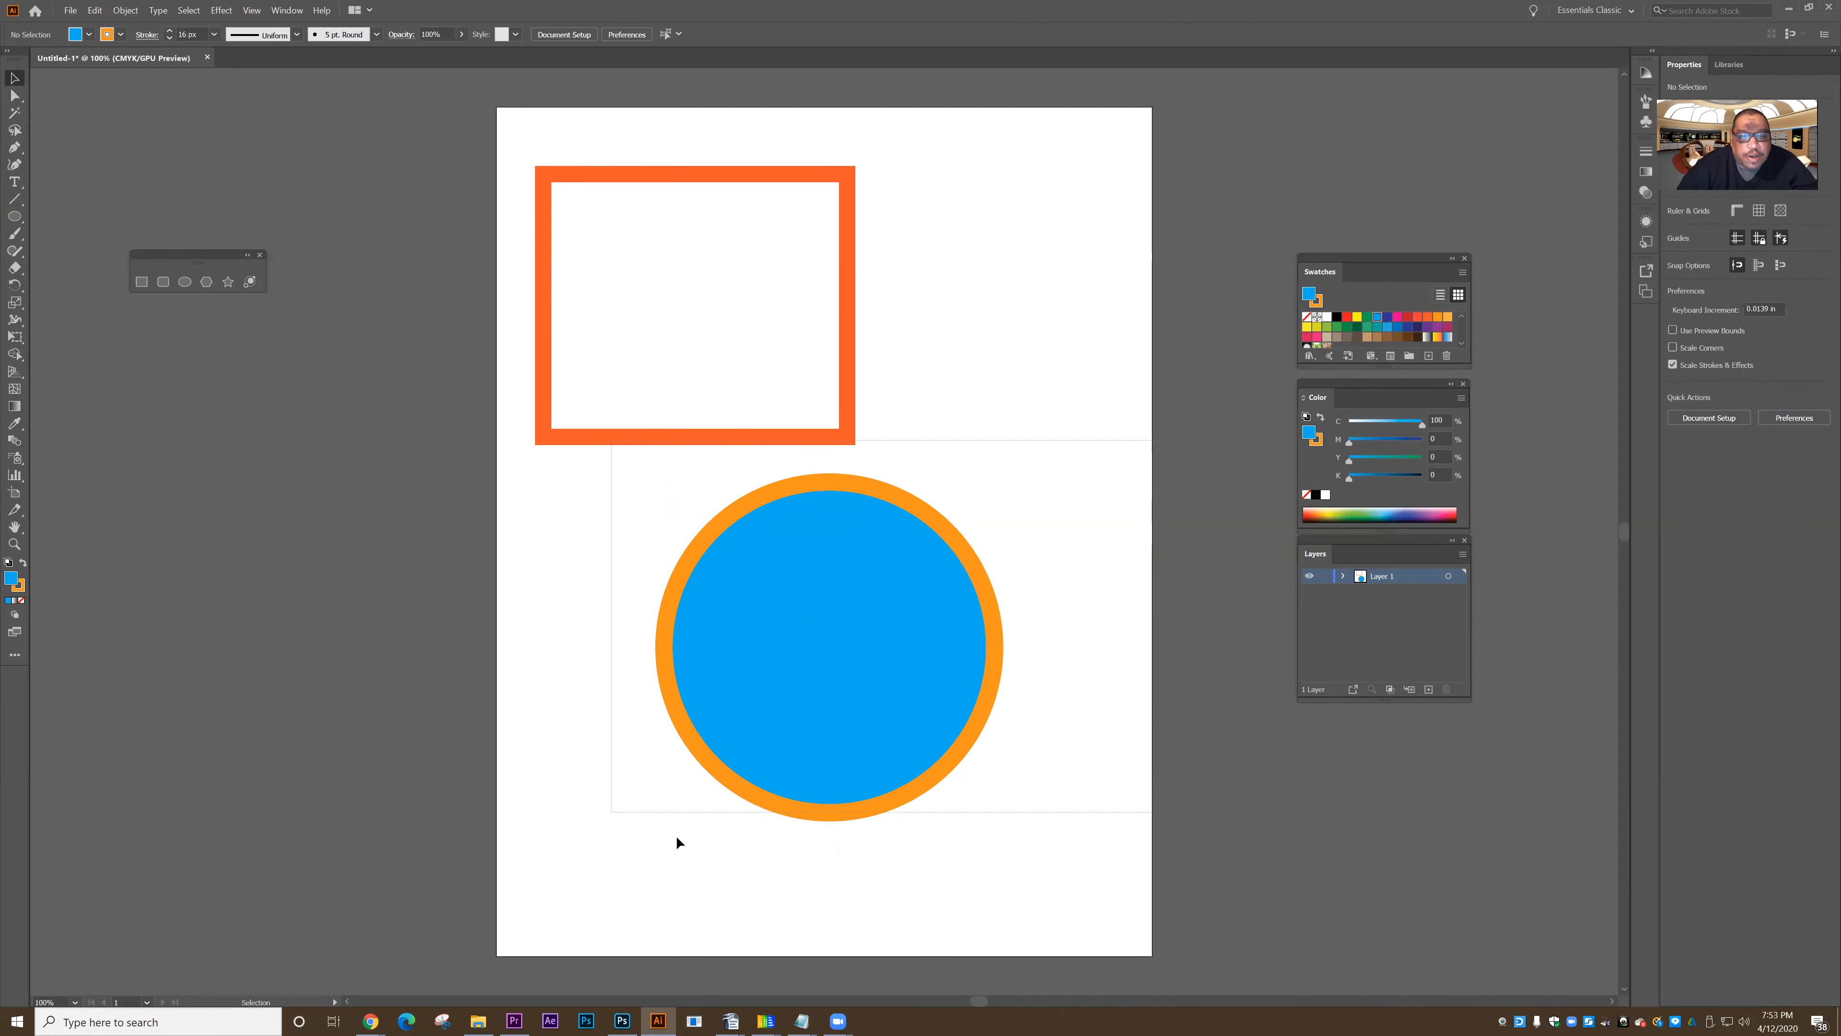
# - Select the blue circle with a selection marquee, and switch the selection to the unfilled rectangle by its stroke
pyautogui.moveTo(676, 835); pyautogui.dragTo(653, 827)
pyautogui.moveTo(242, 499); pyautogui.dragTo(956, 929)
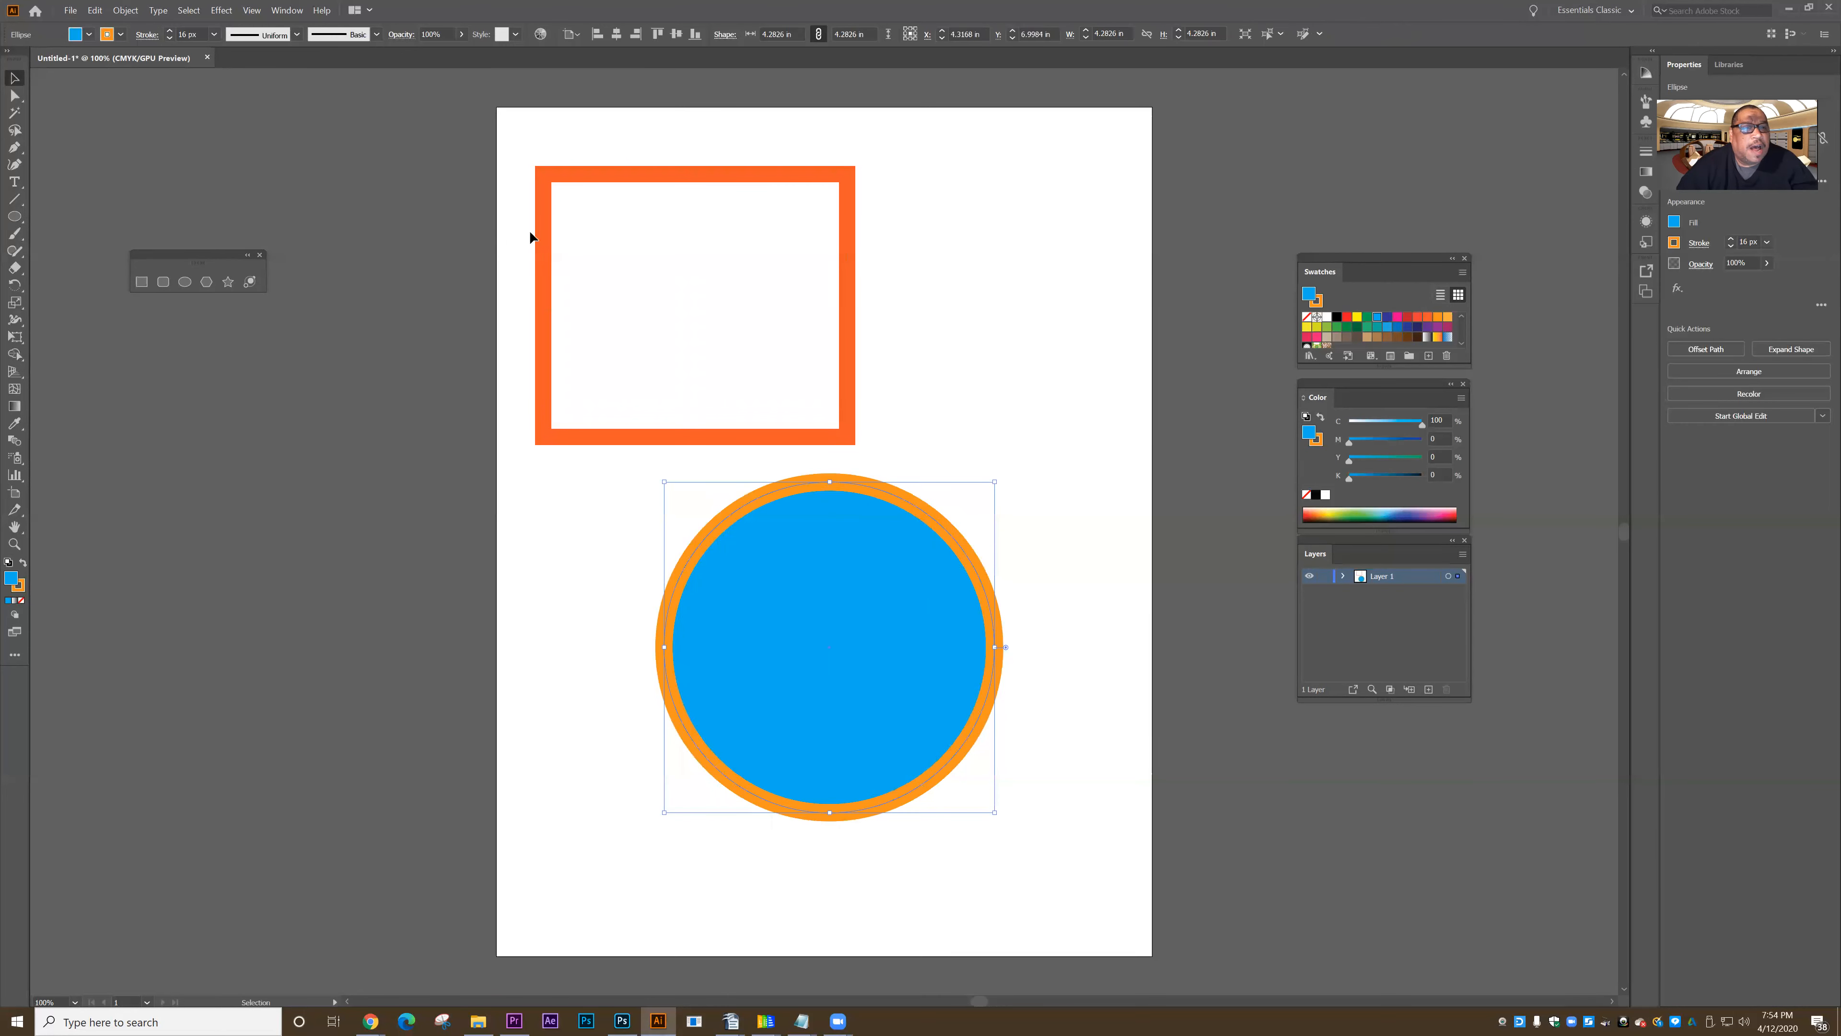
pyautogui.click(545, 264)
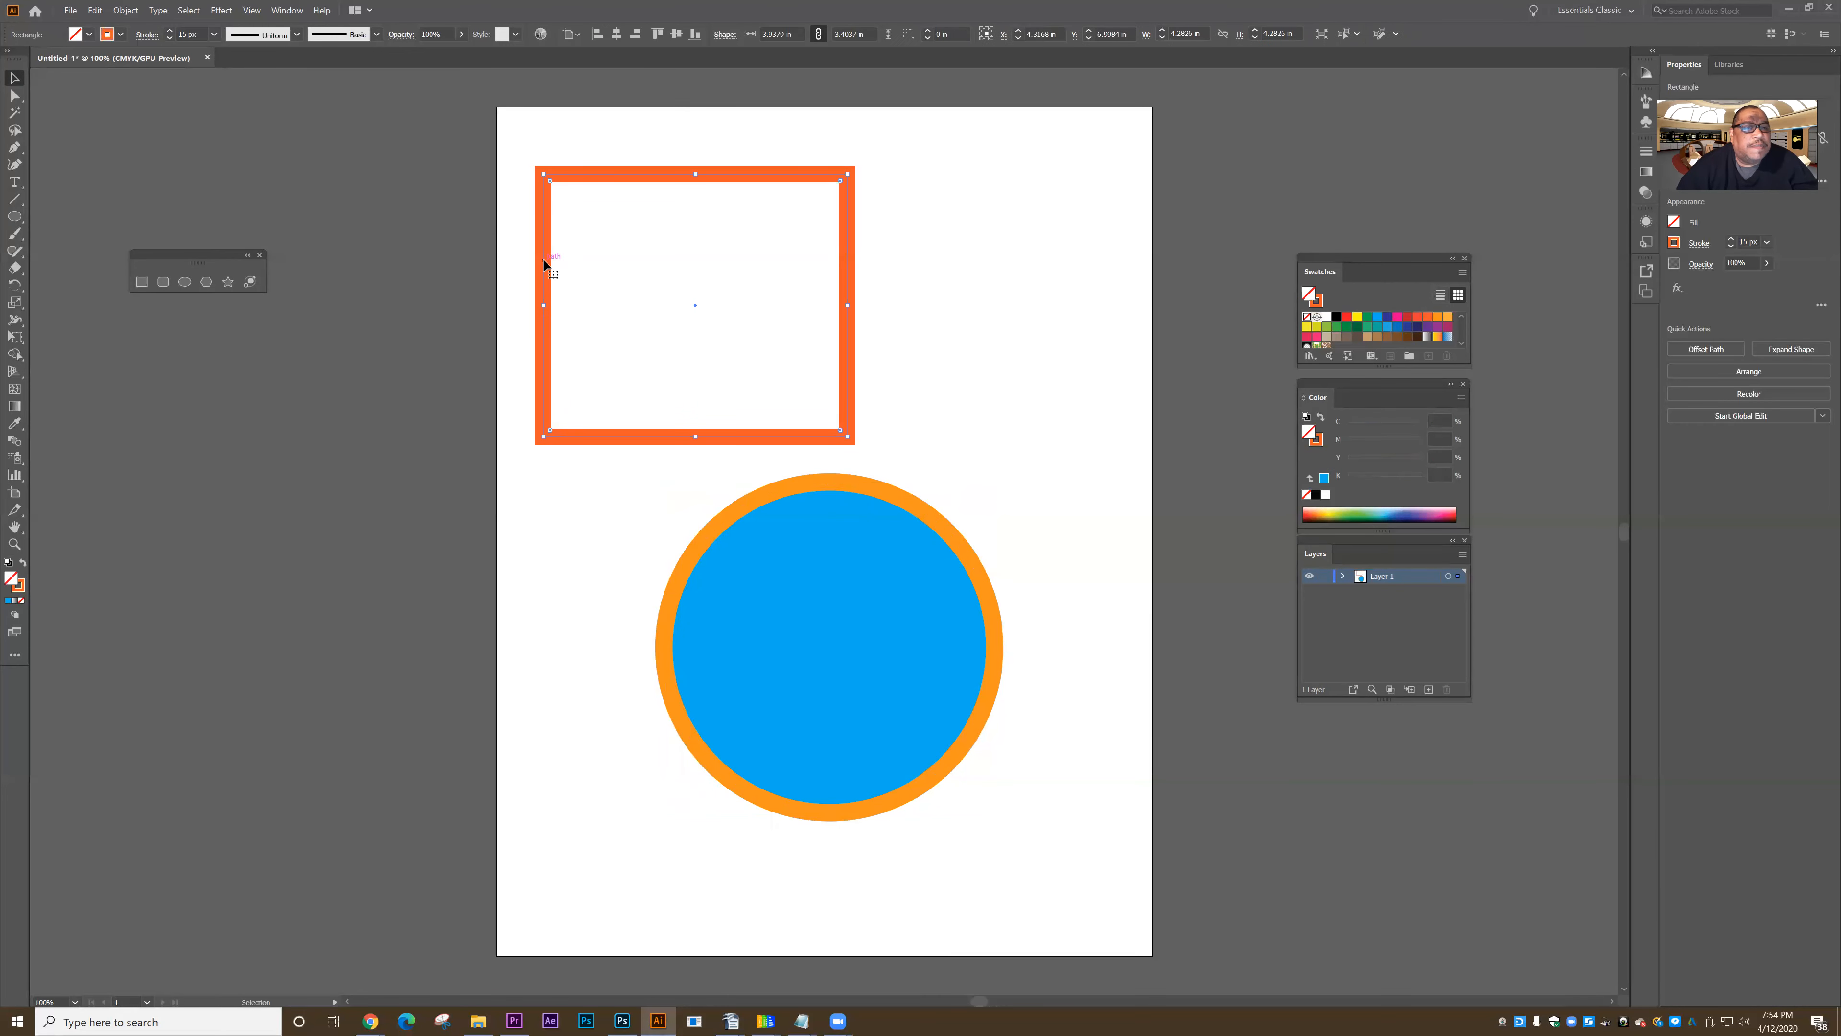
# - Test selecting the unfilled rectangle from its empty interior and around its center, and reselect it by its stroke
pyautogui.click(421, 376)
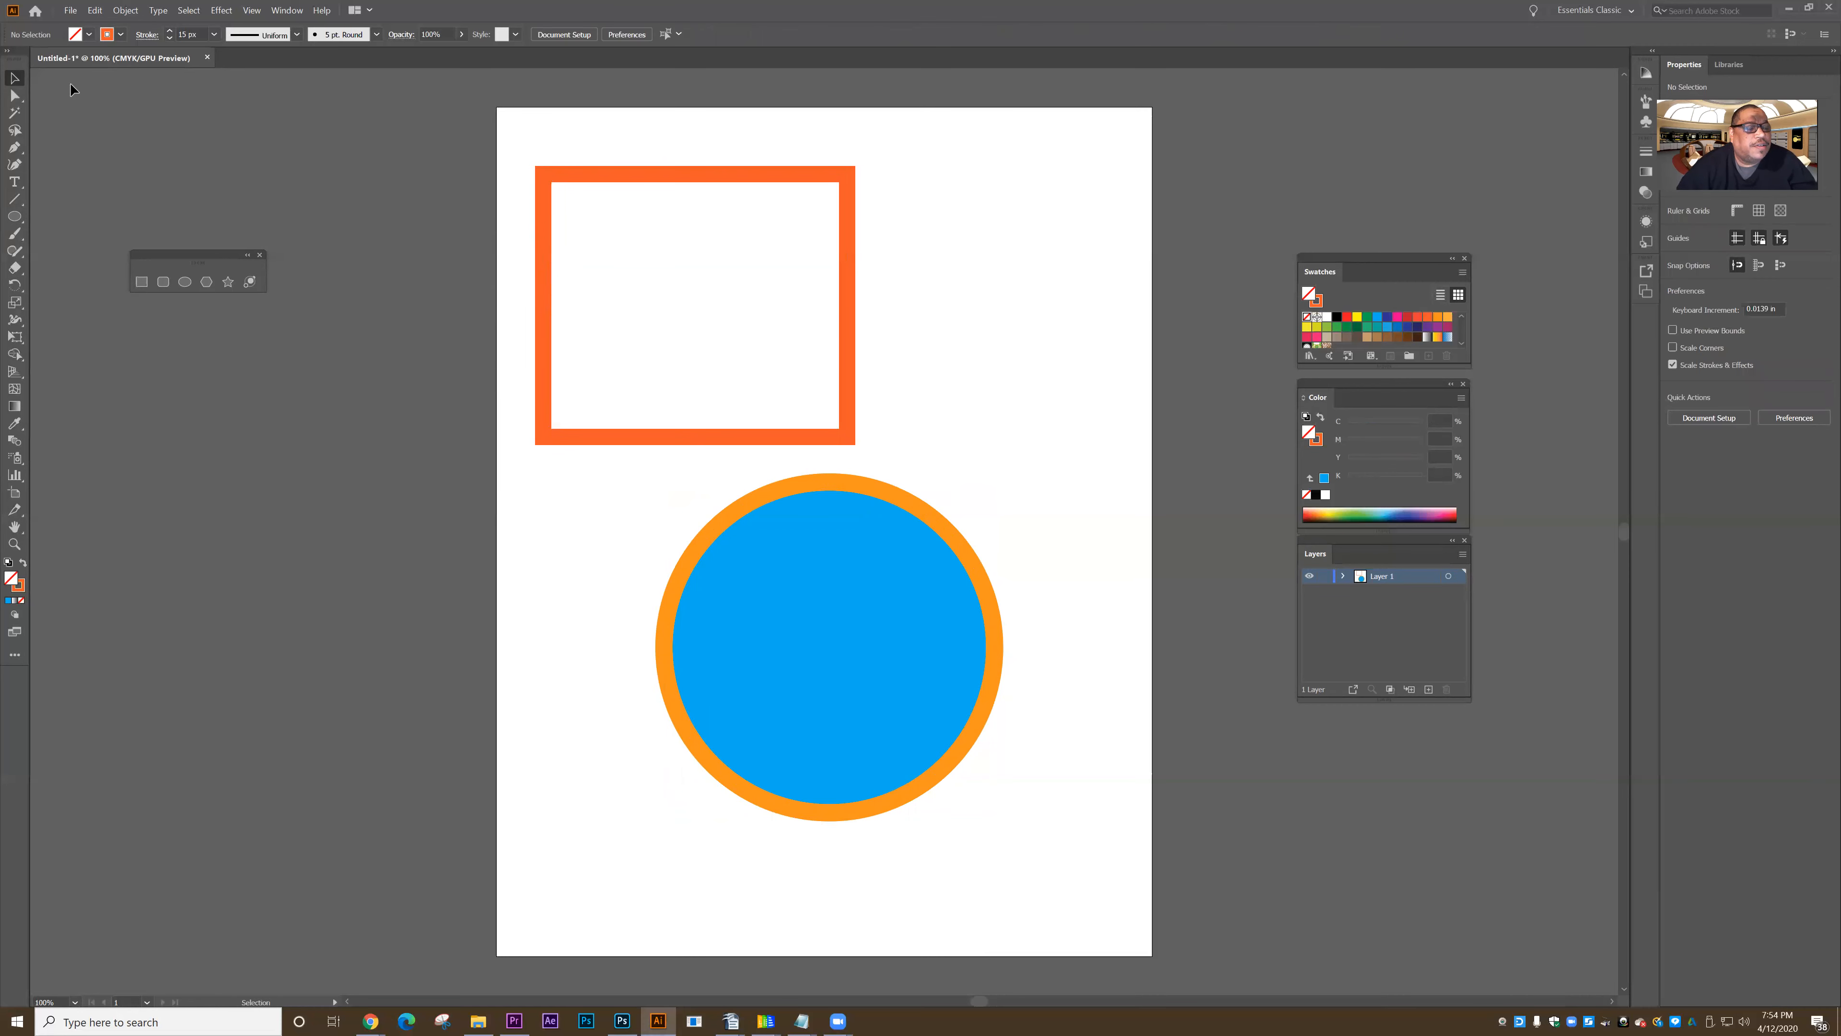
pyautogui.click(543, 279)
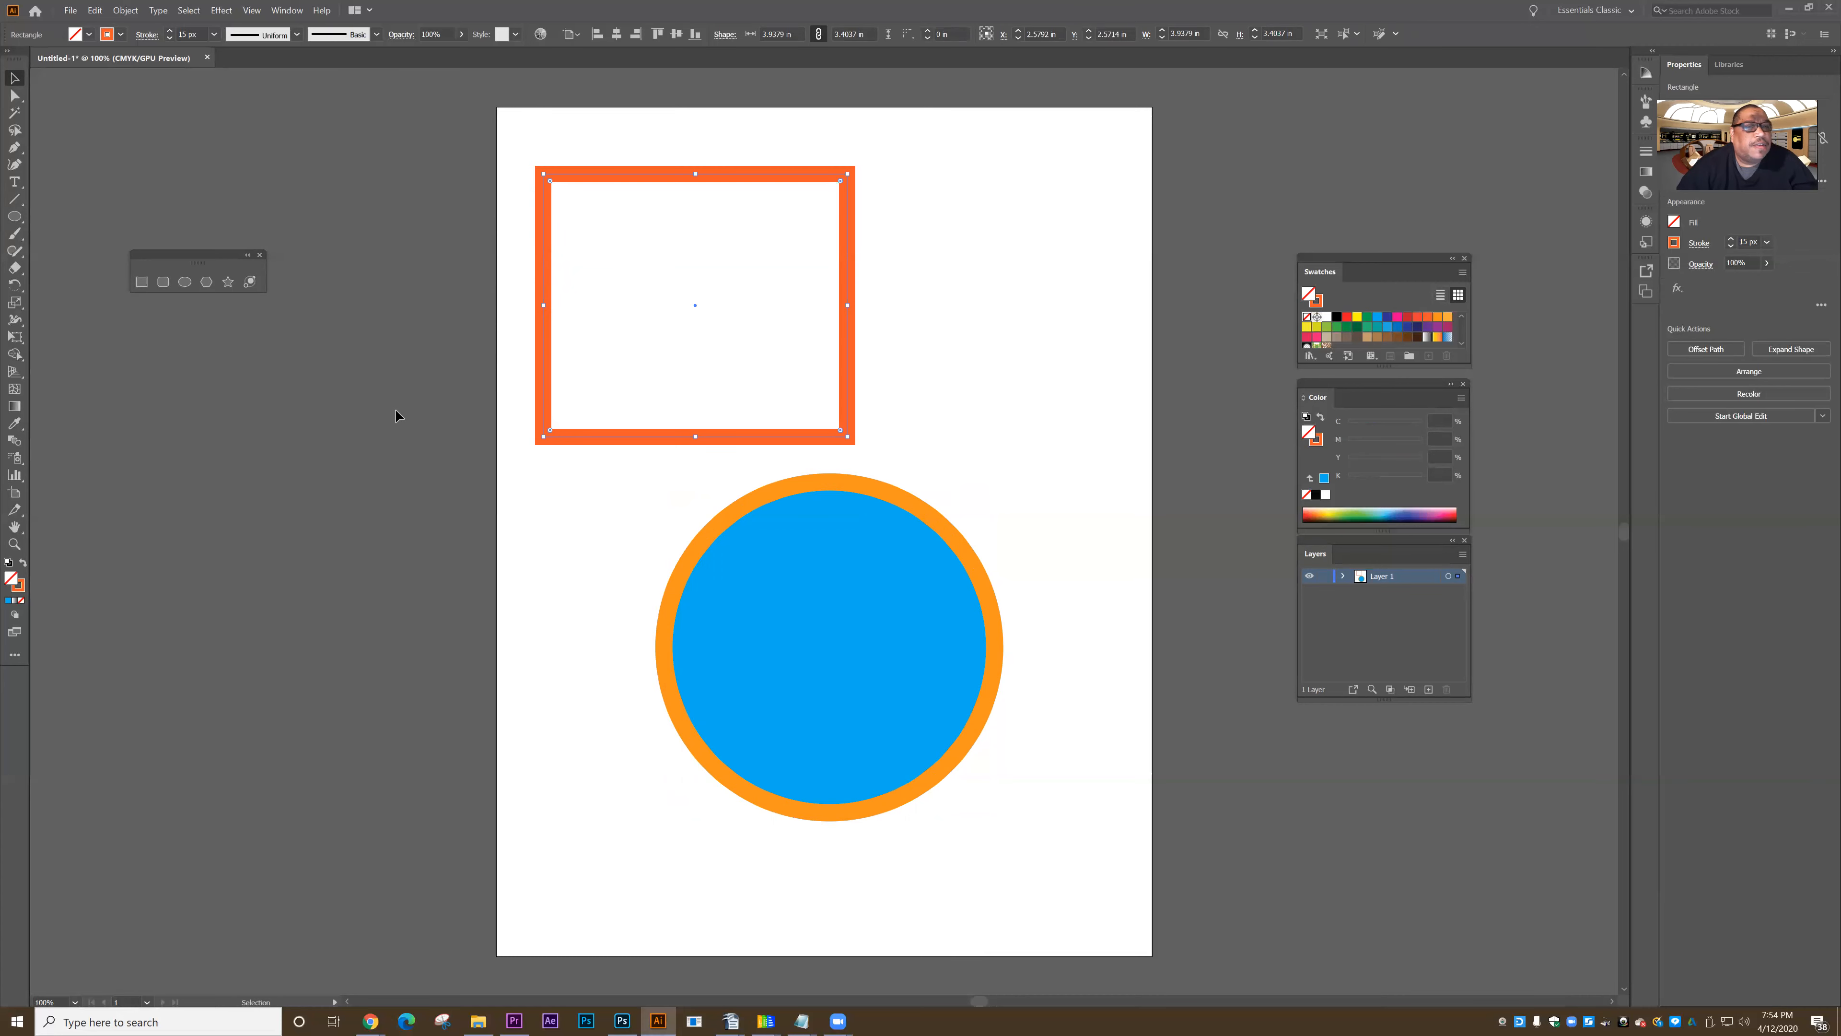
pyautogui.click(718, 292)
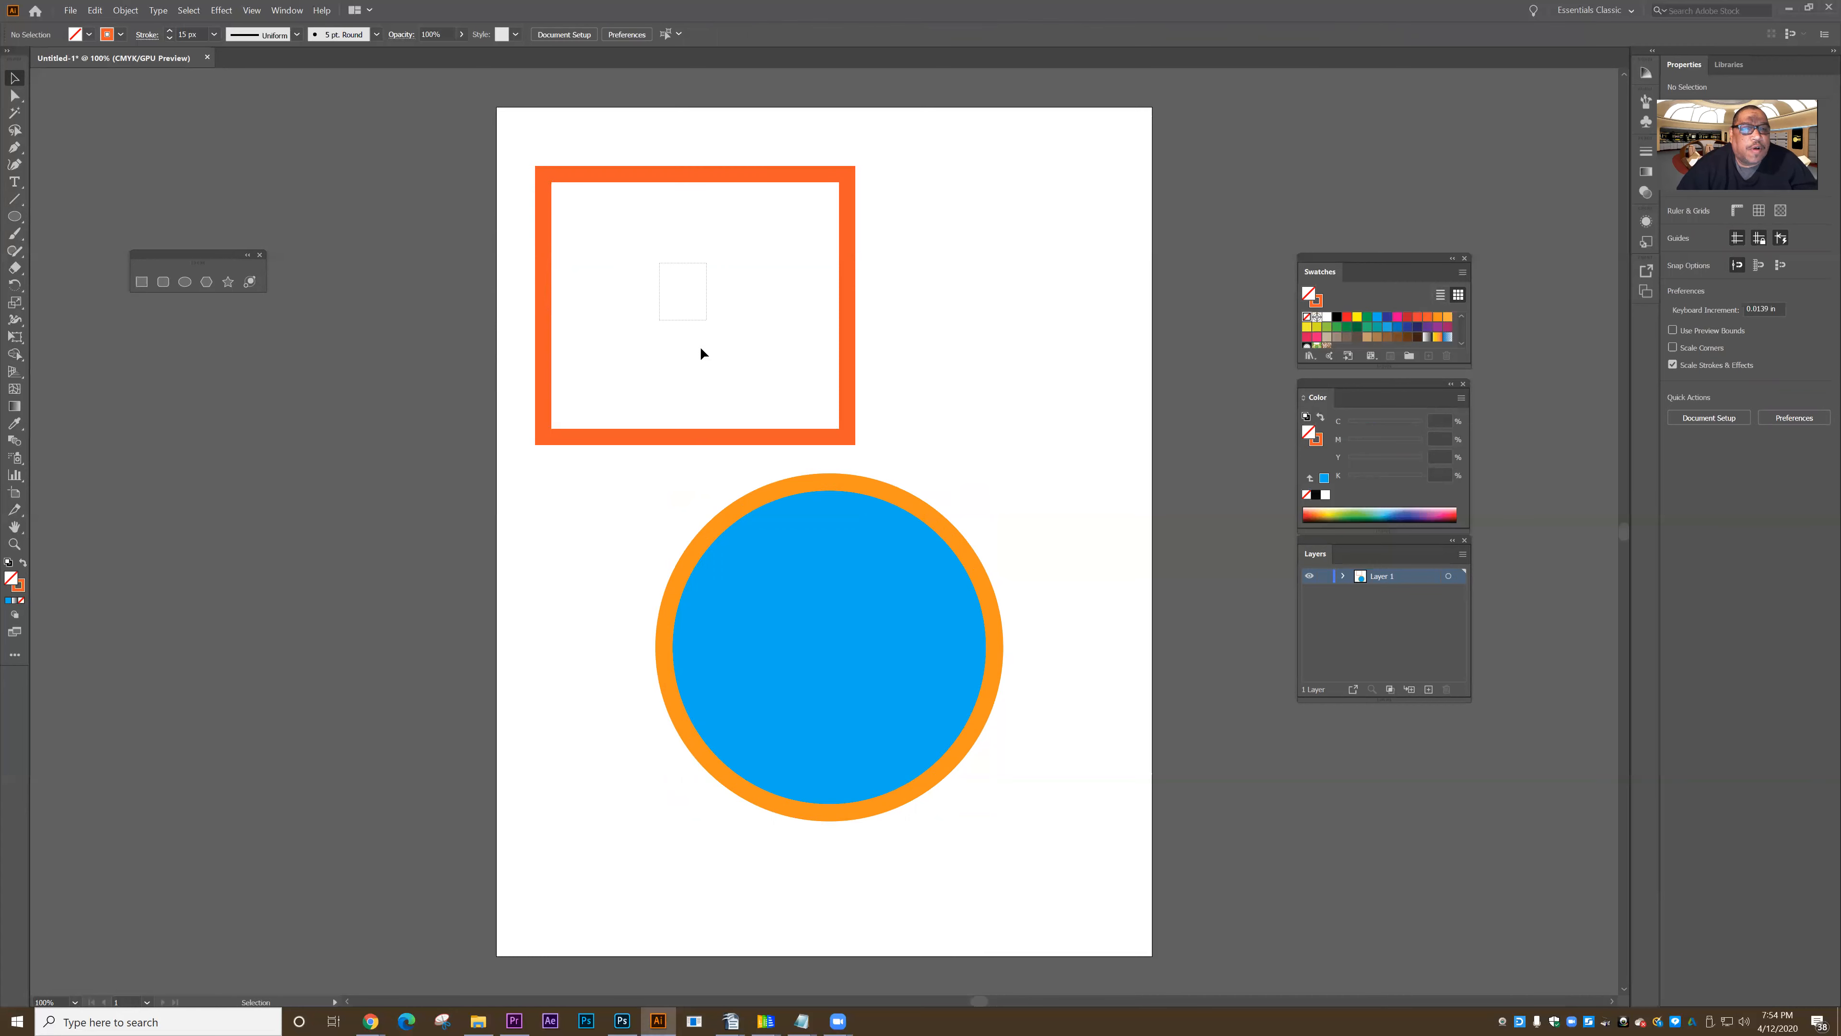
pyautogui.click(688, 278)
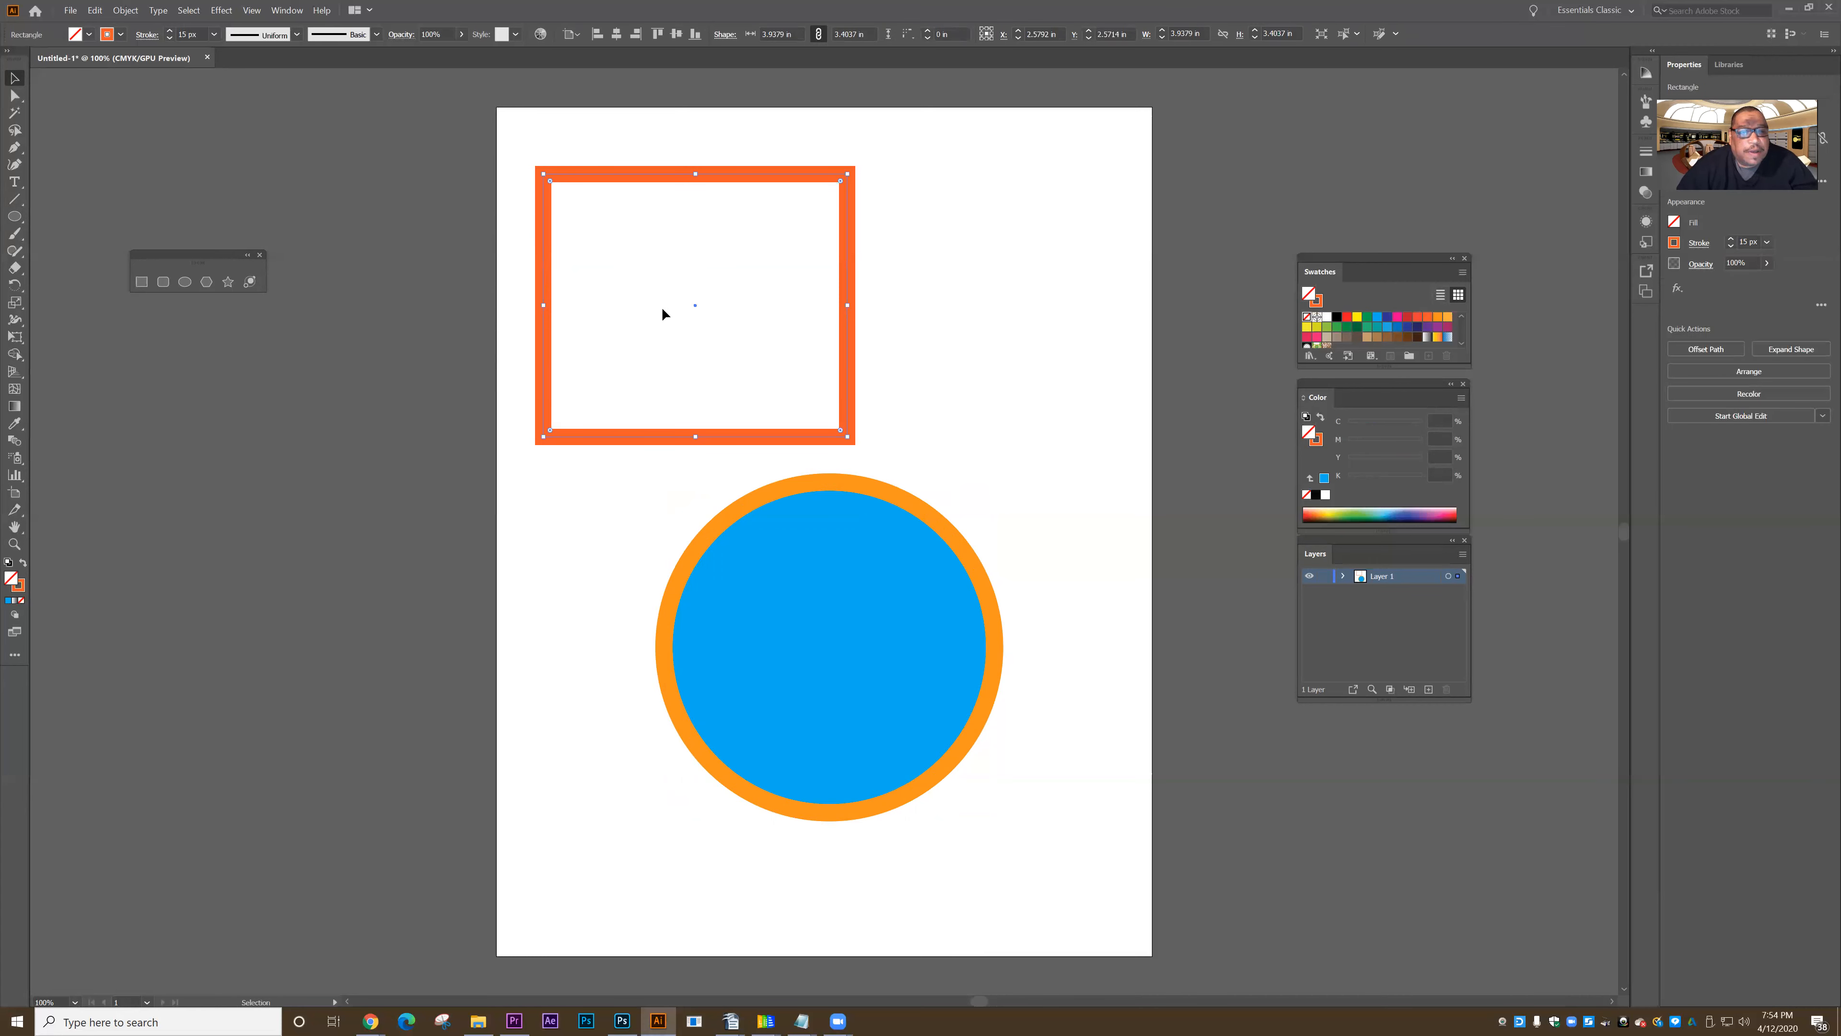
pyautogui.click(482, 348)
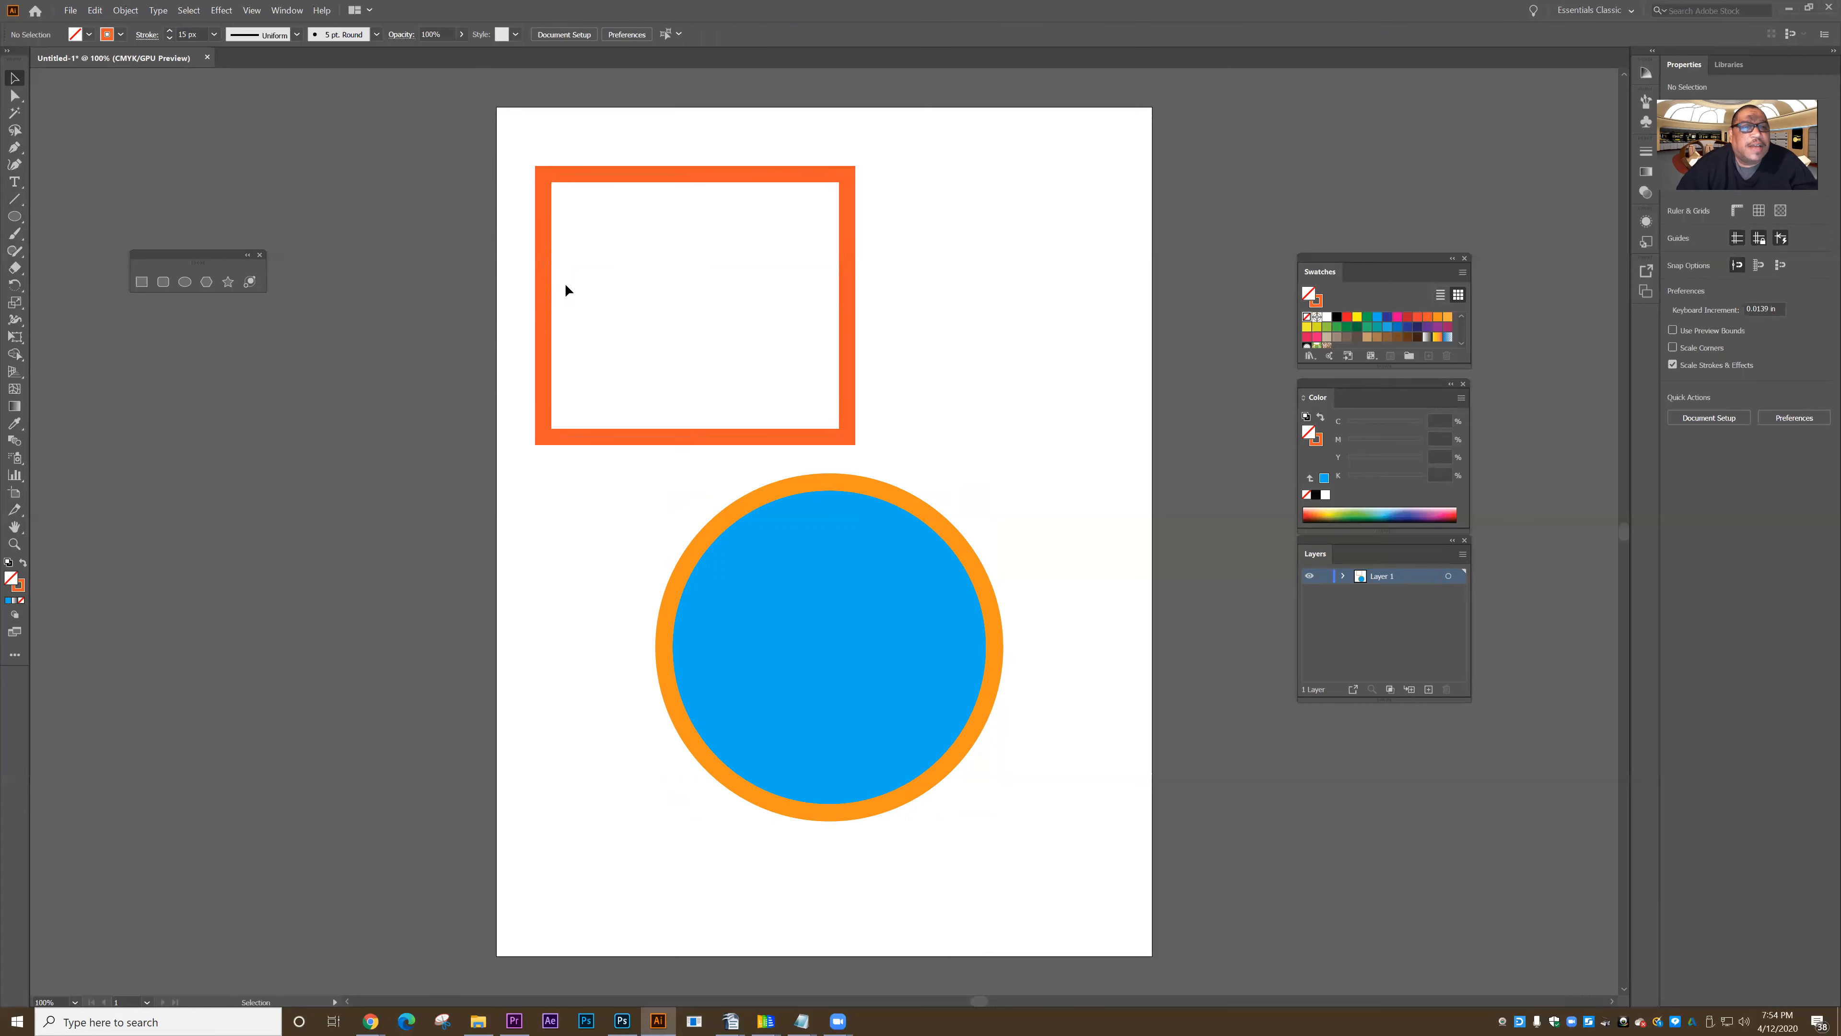
pyautogui.click(545, 313)
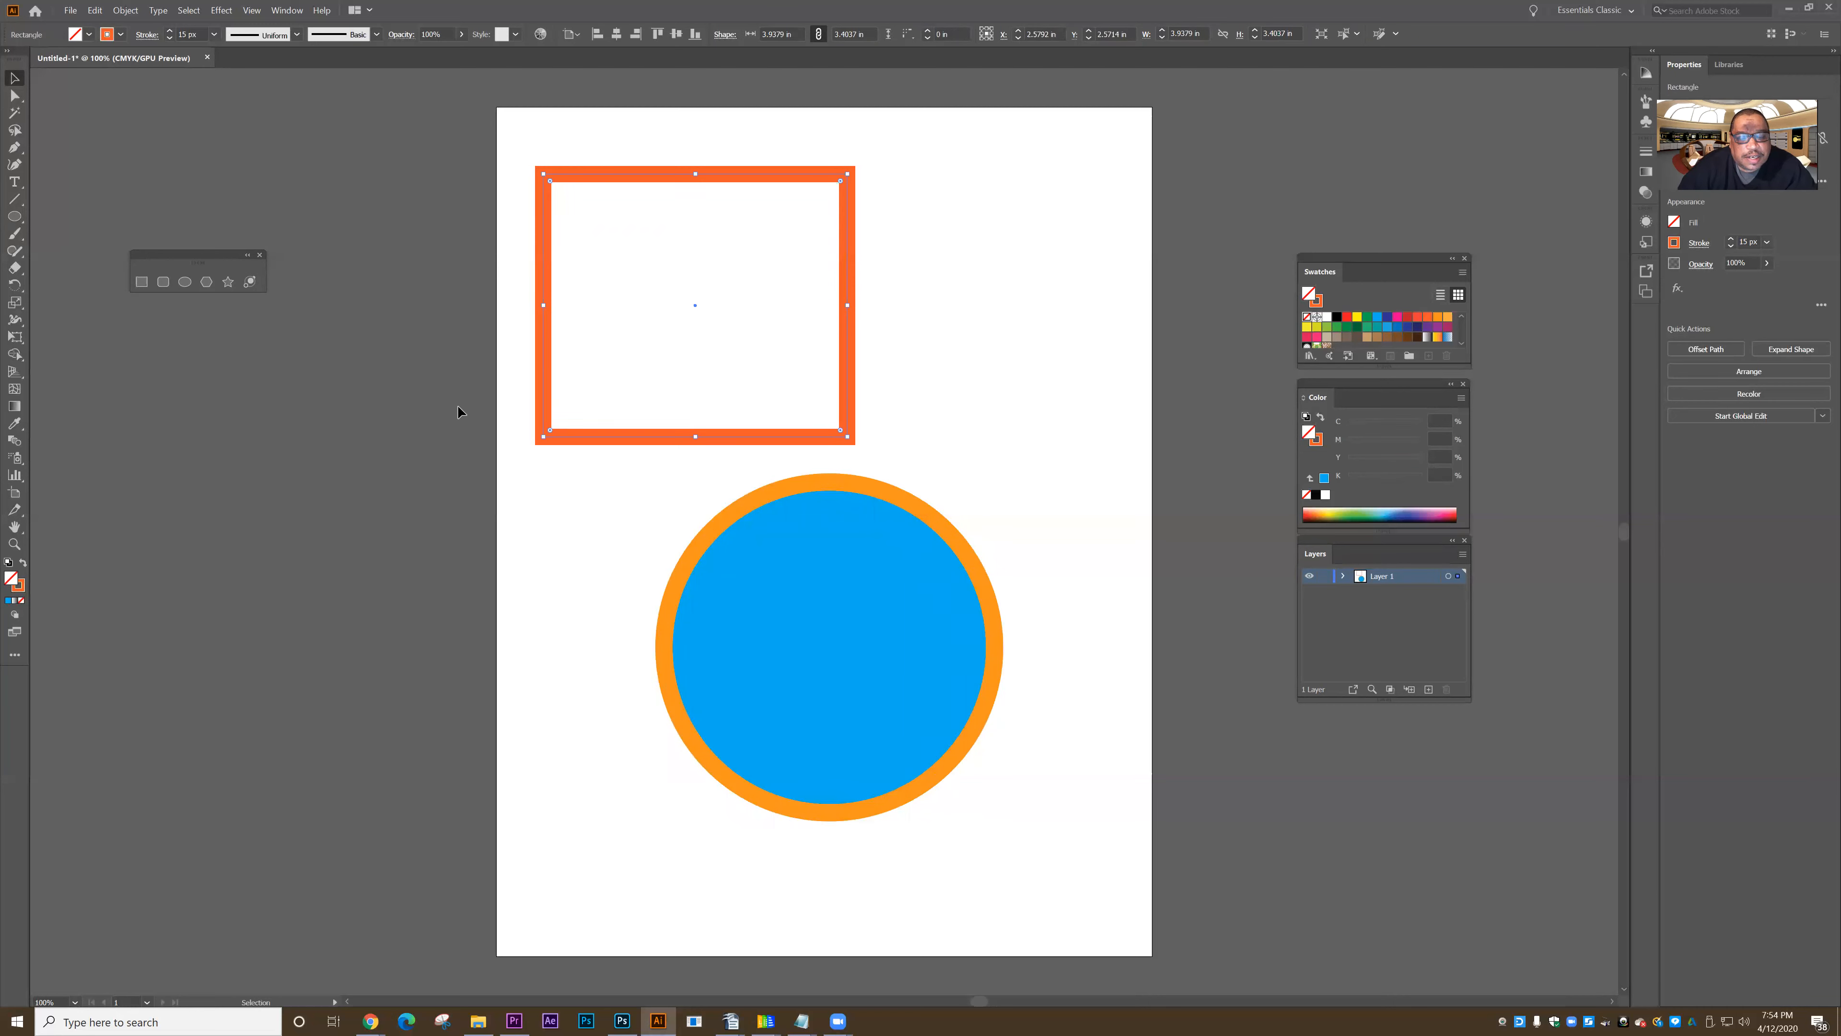
# - Move the blue circle right and slightly up, centering it at about X 5.43 in, Y 6.71 in, and deselect it
pyautogui.click(868, 545)
pyautogui.moveTo(934, 542); pyautogui.dragTo(1020, 521)
pyautogui.click(389, 629)
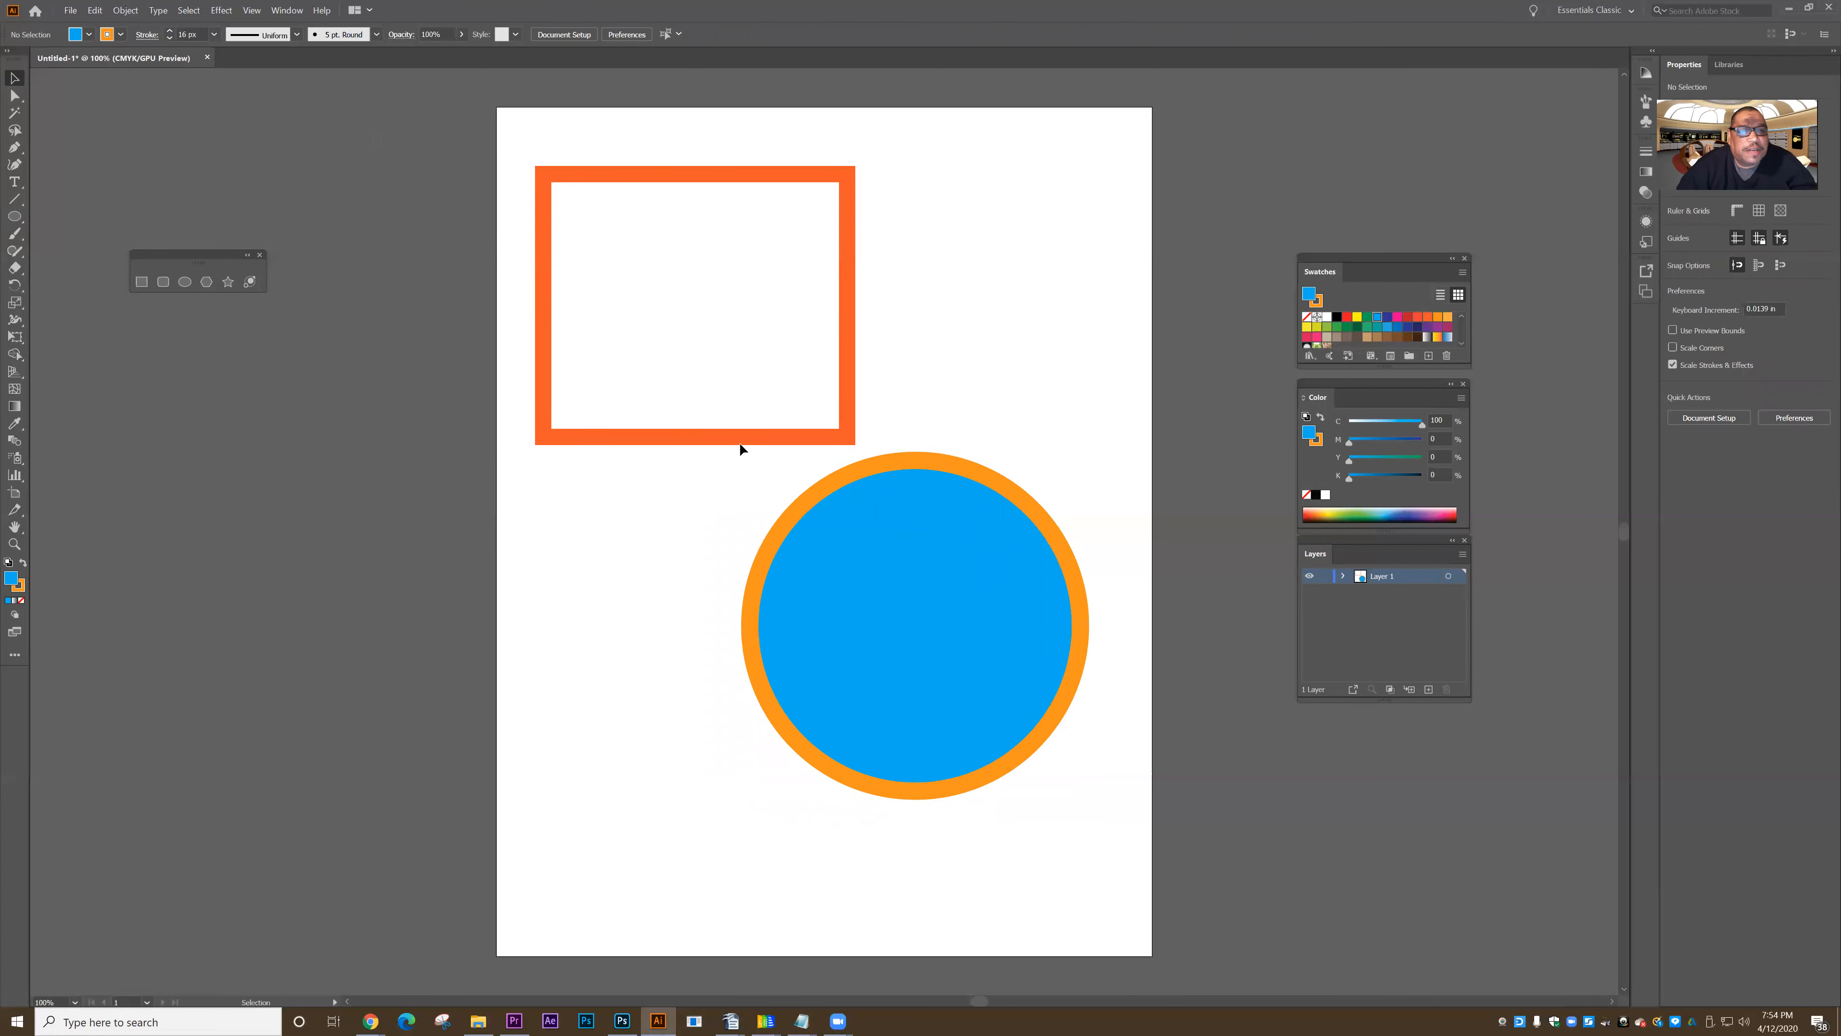
# - Select both shapes with a selection marquee, clear the selection, and select both again by adding the circle to the selected rectangle
pyautogui.moveTo(1075, 724); pyautogui.dragTo(1148, 852)
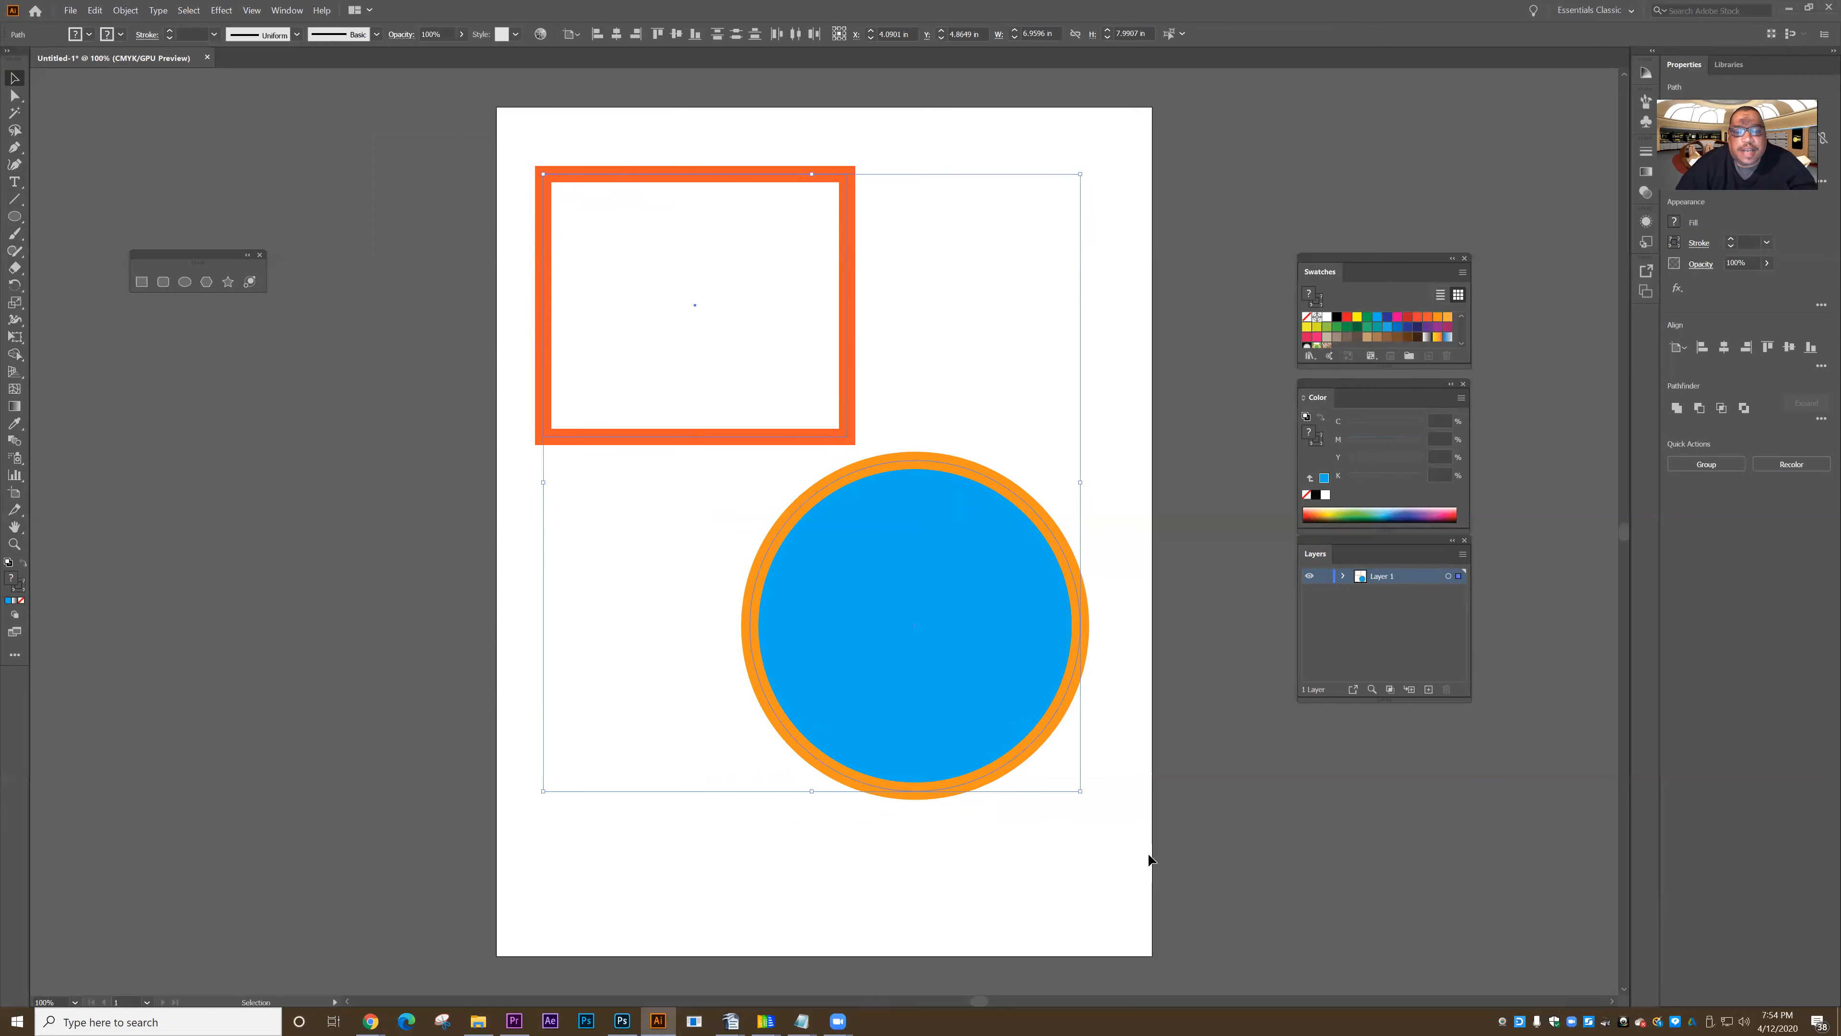
pyautogui.click(379, 456)
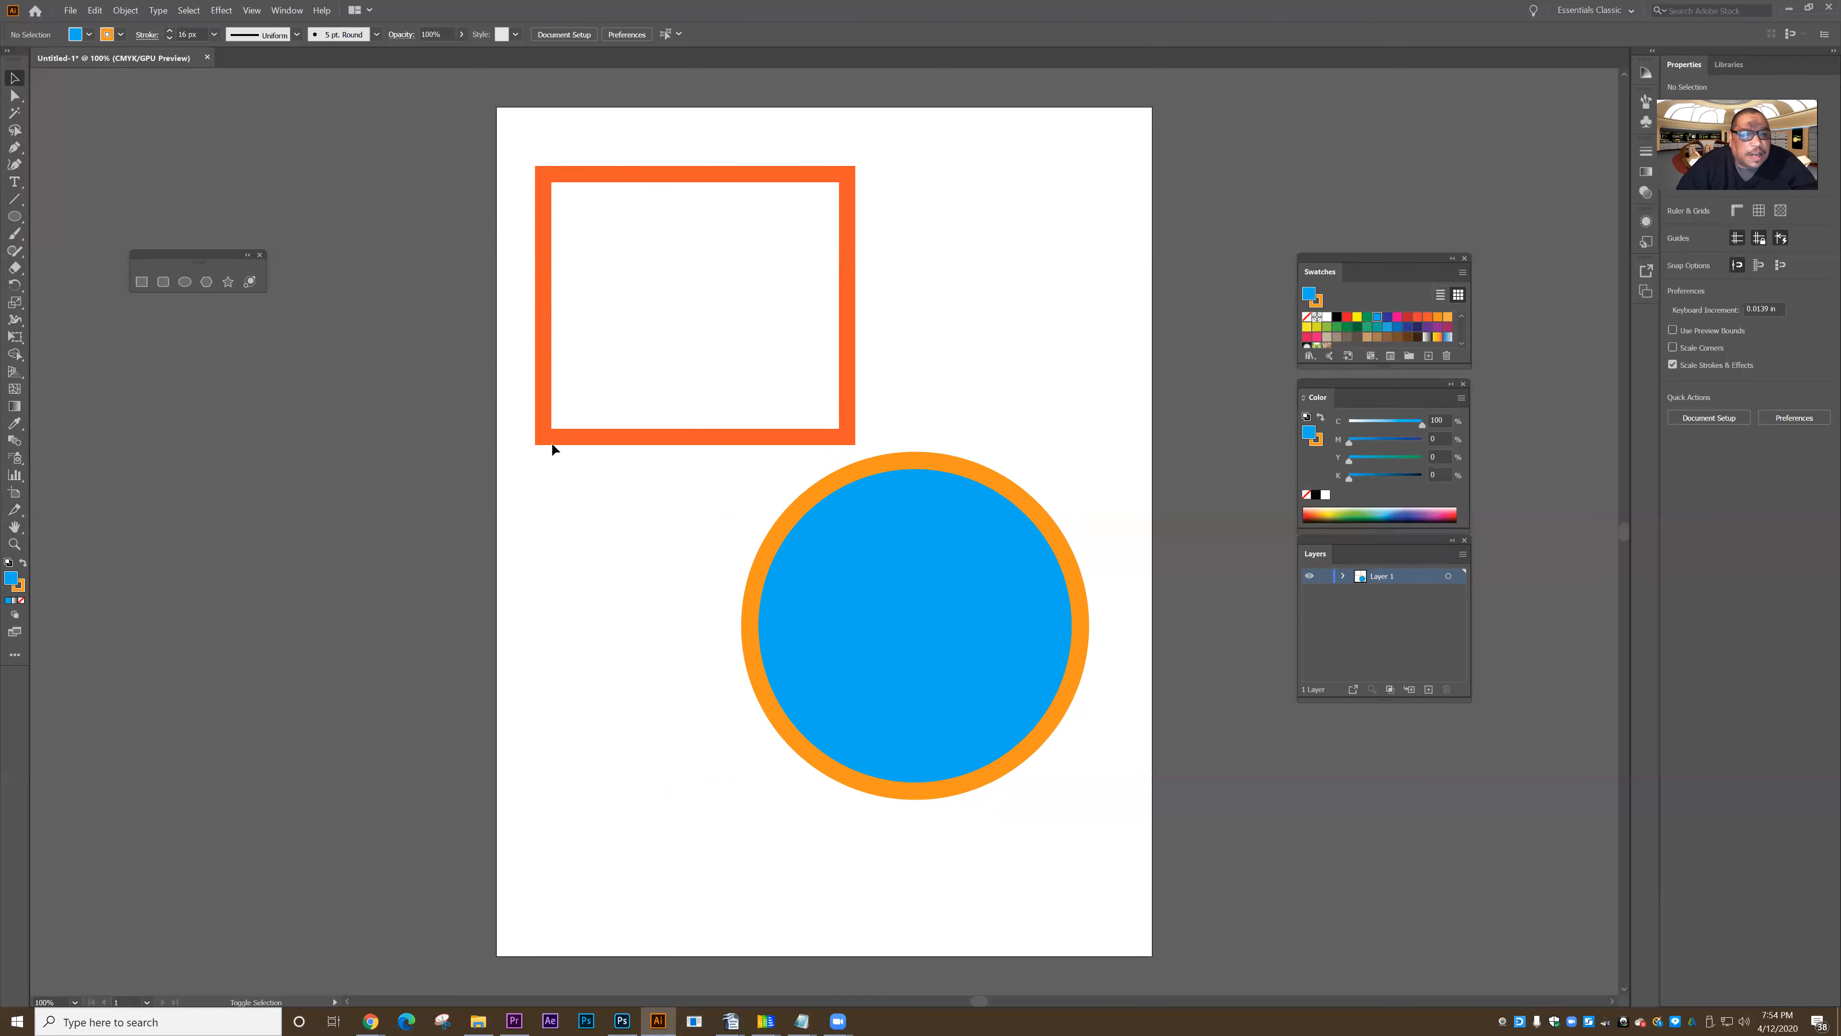
pyautogui.click(567, 441)
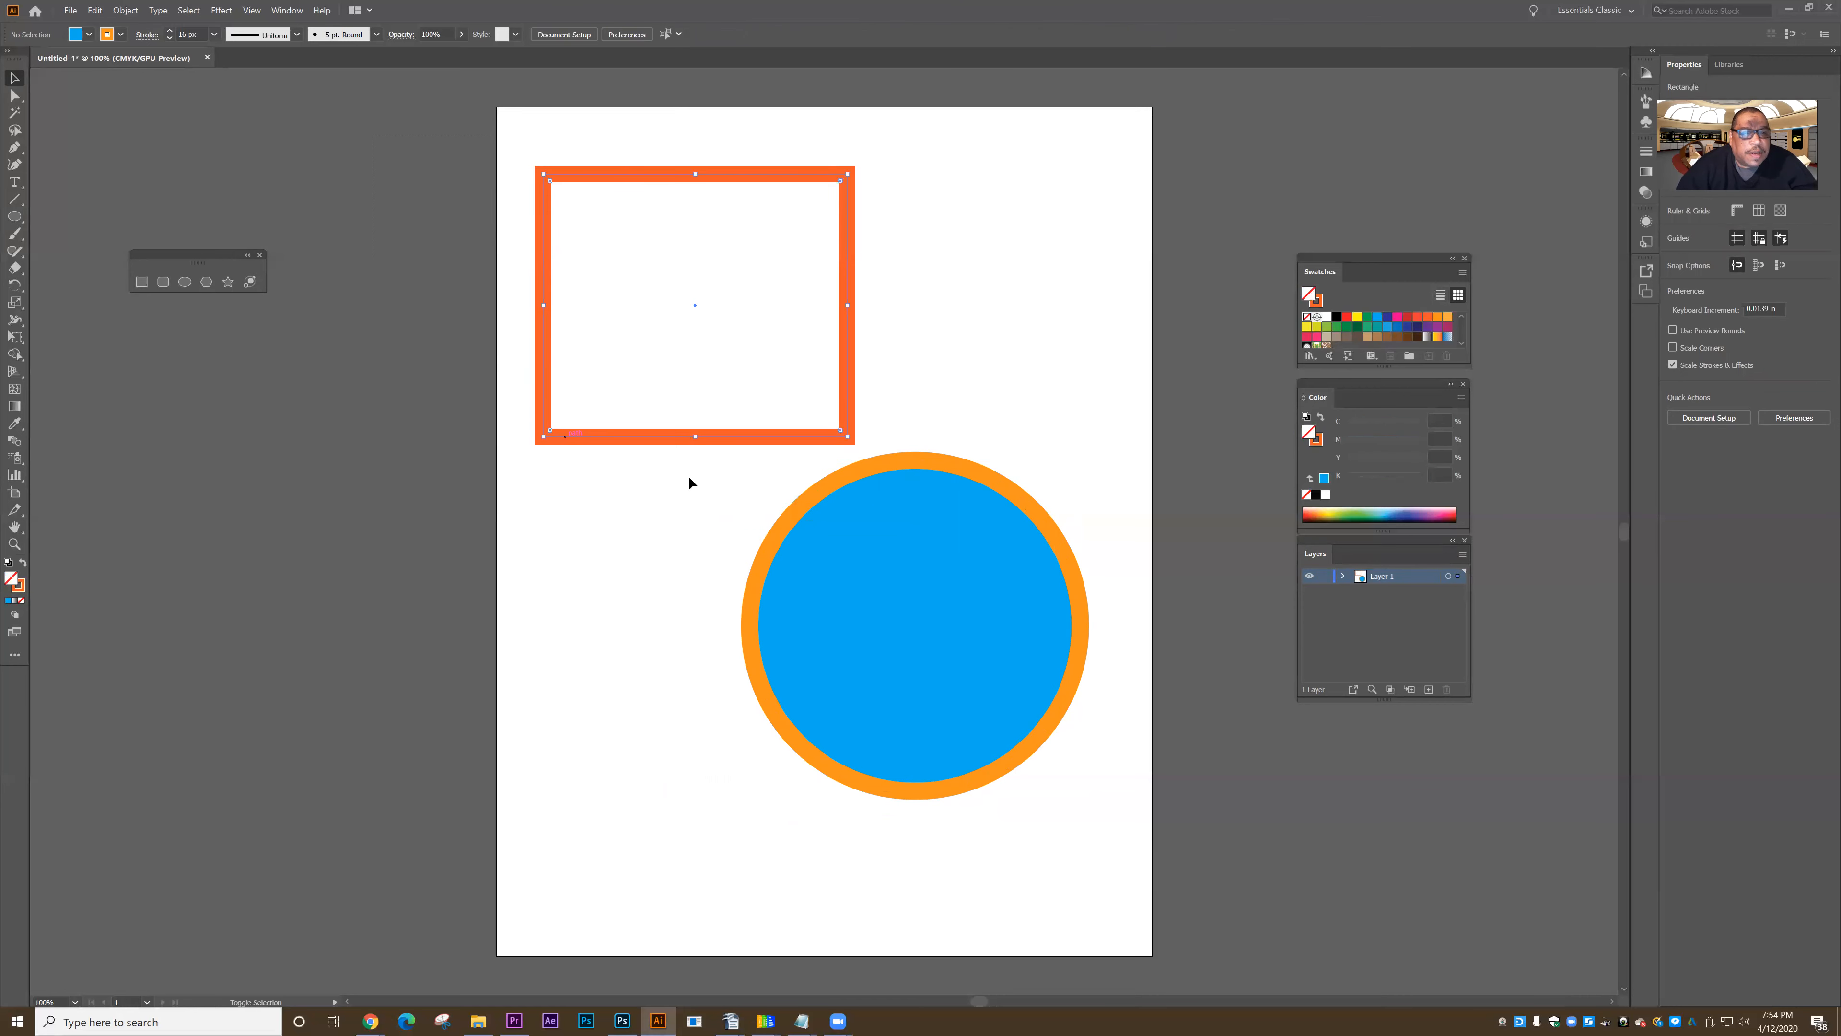
pyautogui.keyDown('shift'); pyautogui.click(877, 573); pyautogui.keyUp('shift')
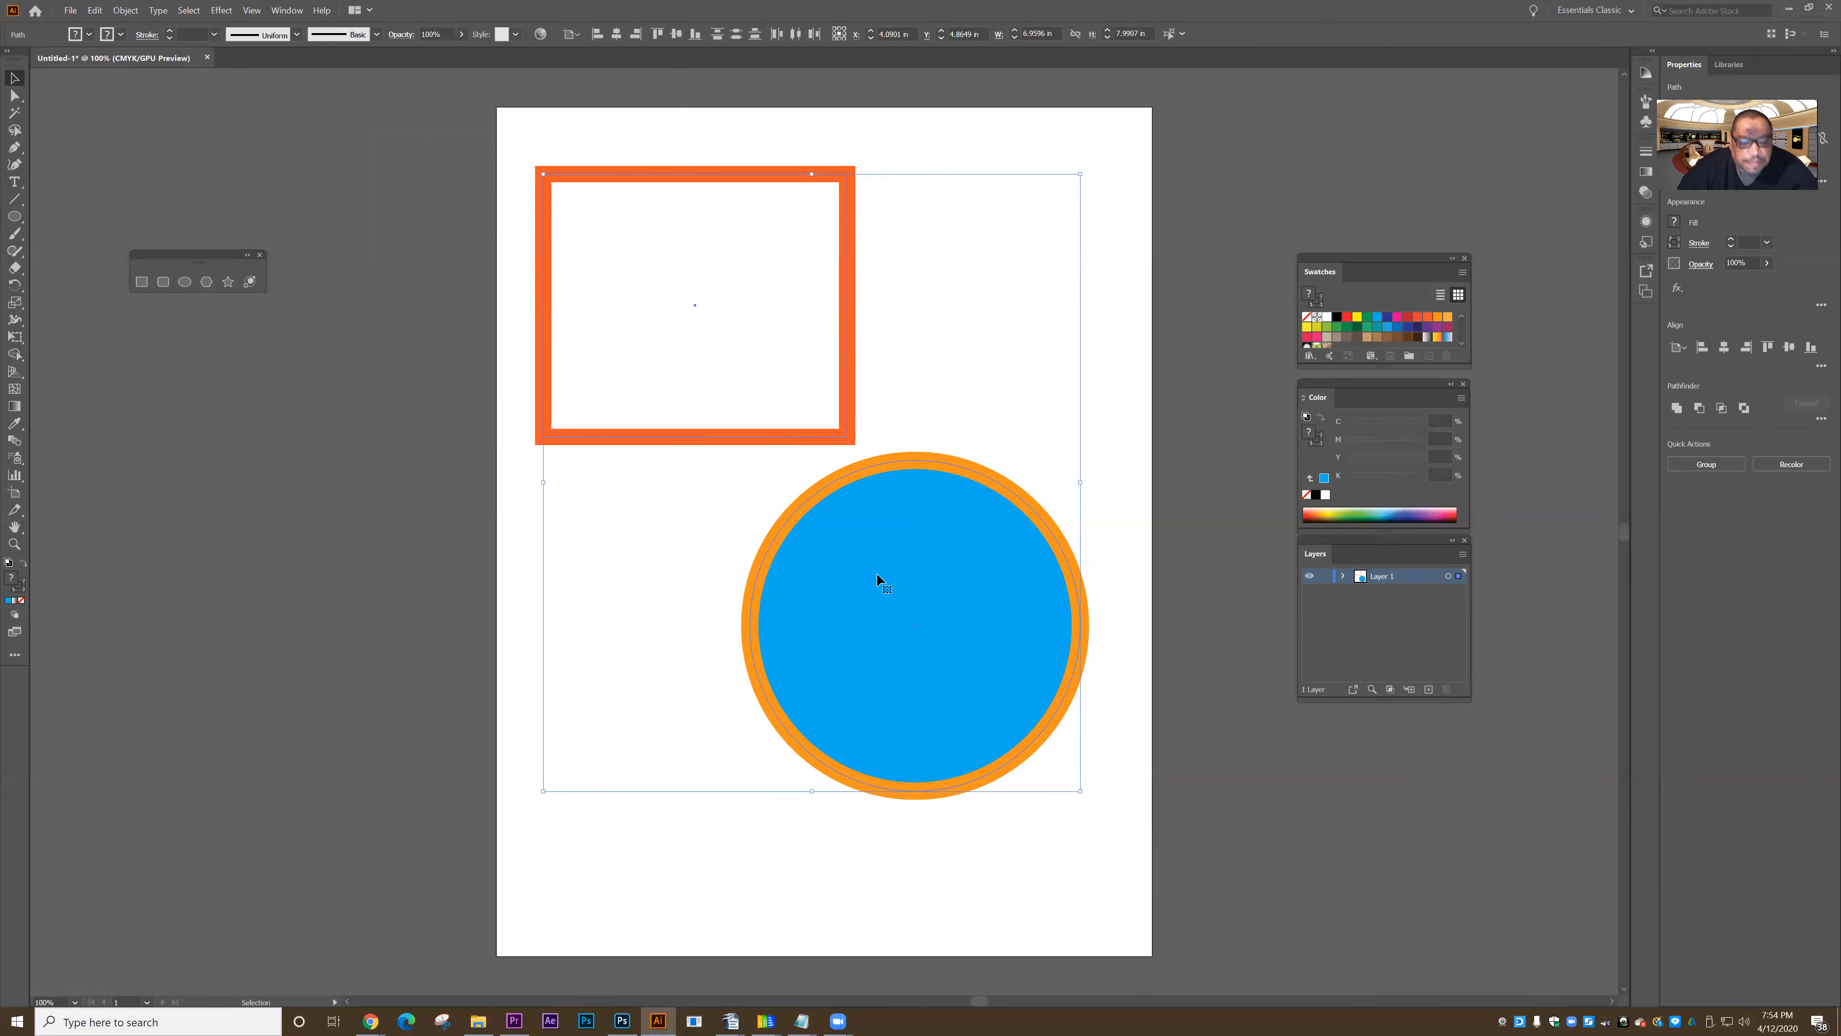
pyautogui.click(344, 548)
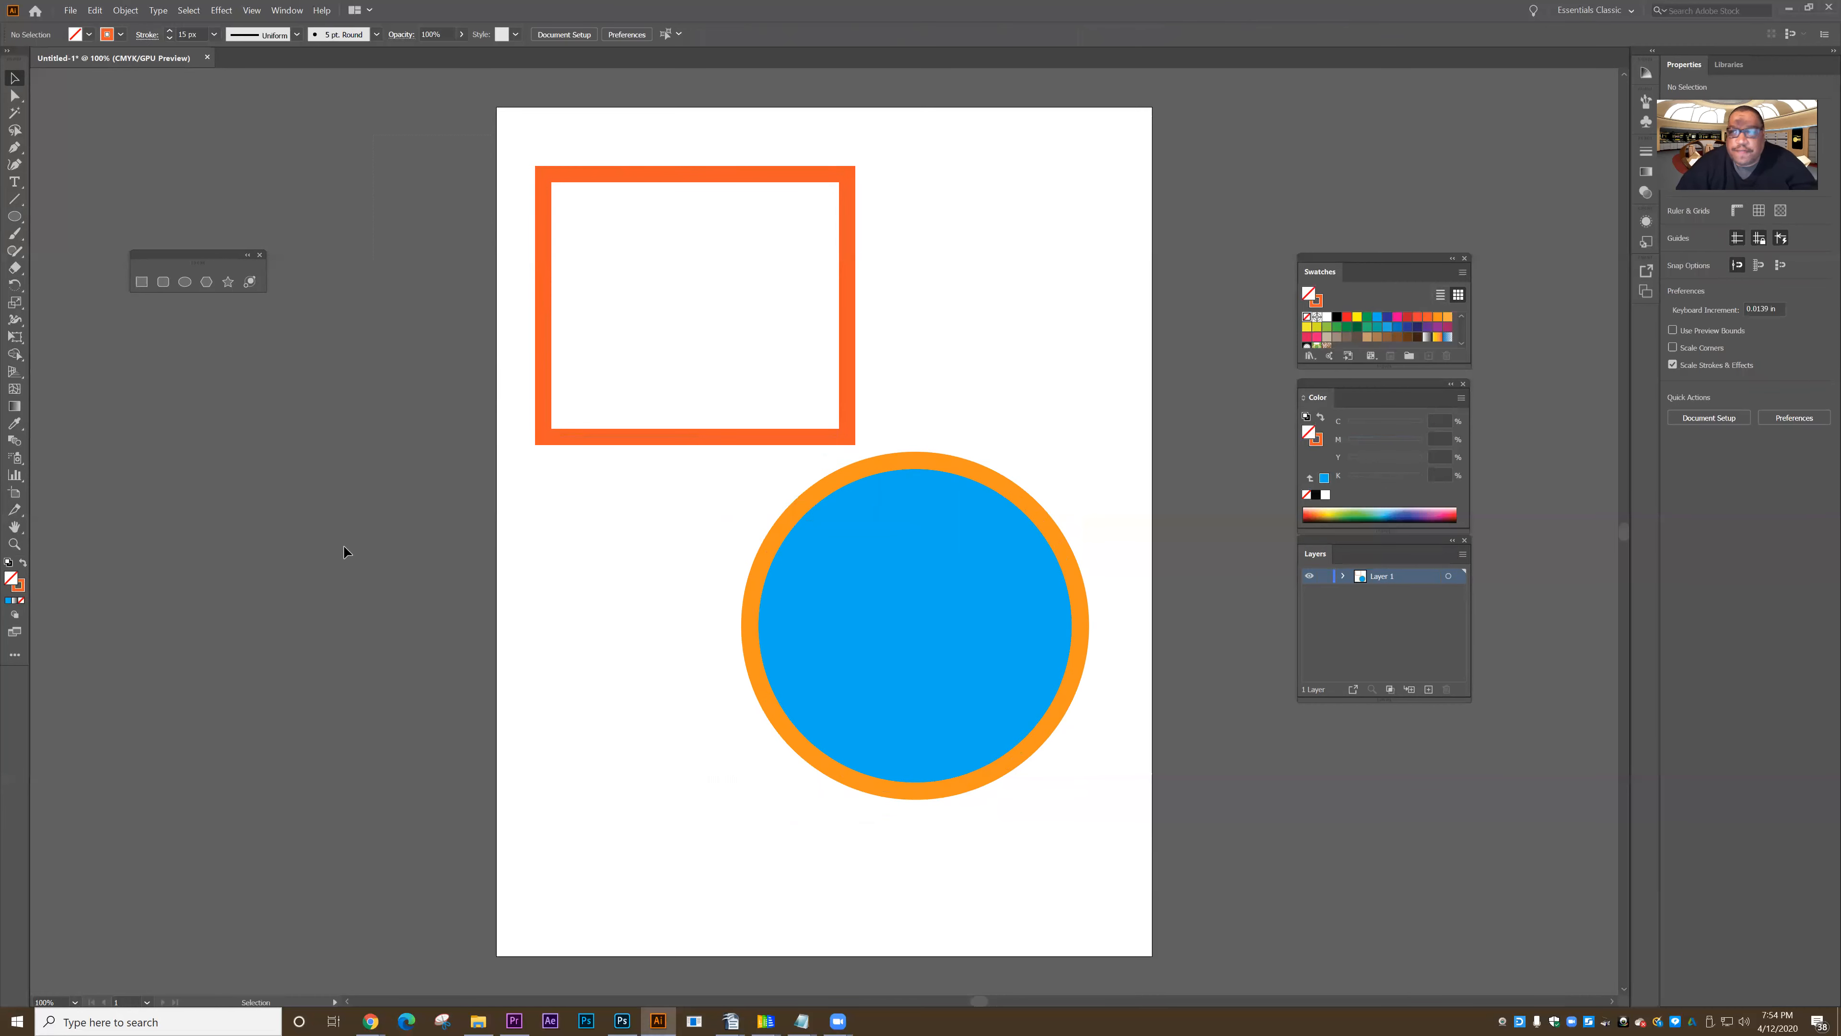
pyautogui.click(601, 438)
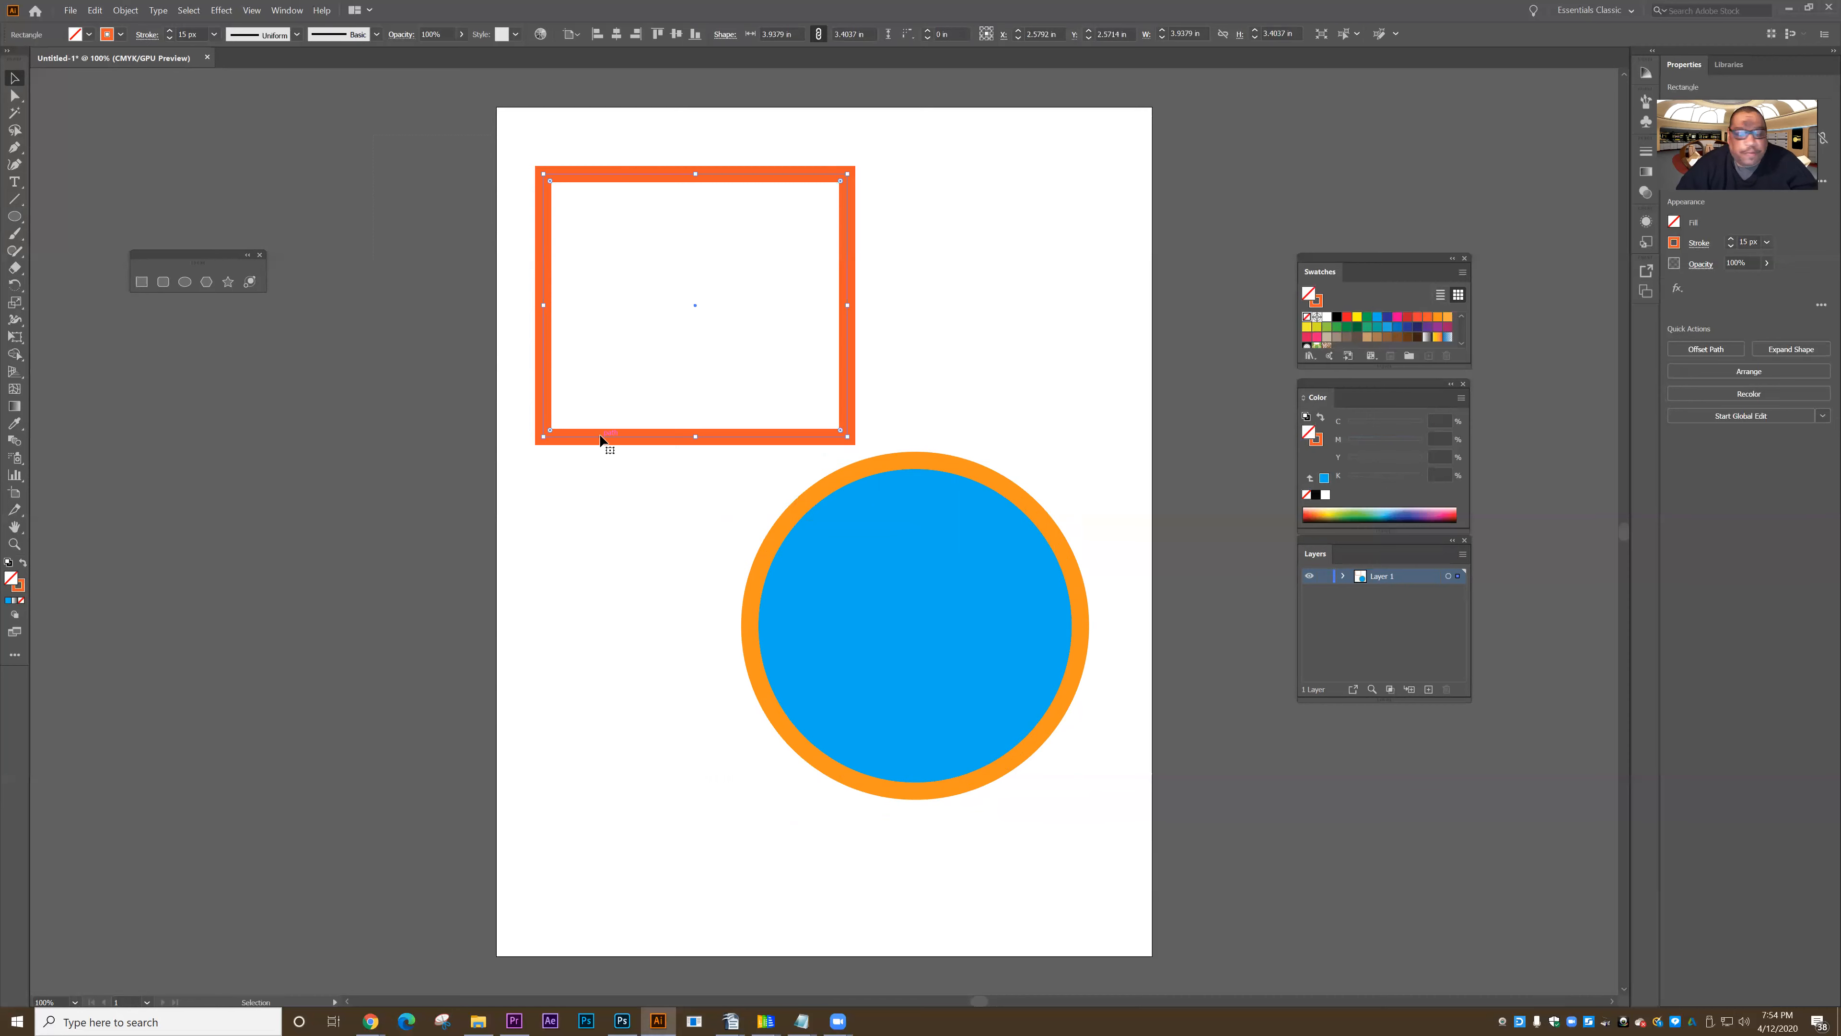
pyautogui.keyDown('shift'); pyautogui.click(898, 597); pyautogui.keyUp('shift')
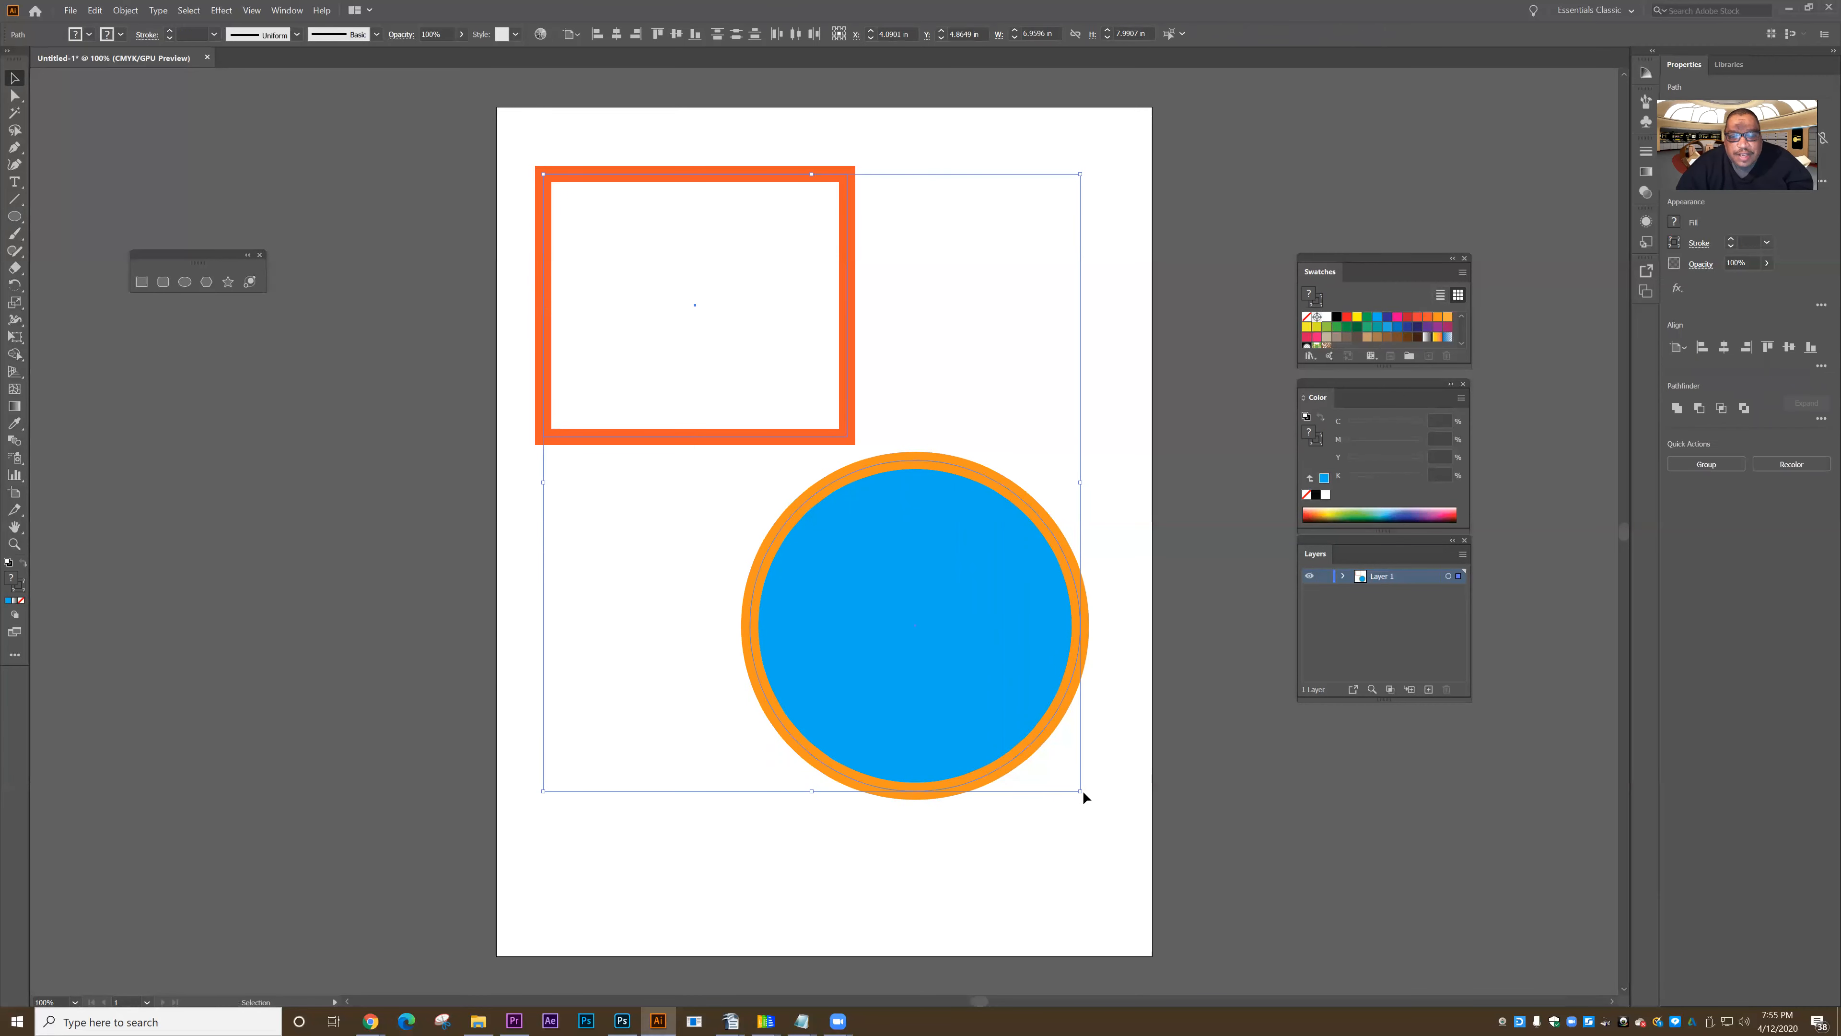
# - Scale both selected shapes down together to about 5.5 × 4.6 in overall, and rotate them clockwise as one selection
pyautogui.moveTo(1081, 791); pyautogui.dragTo(963, 522)
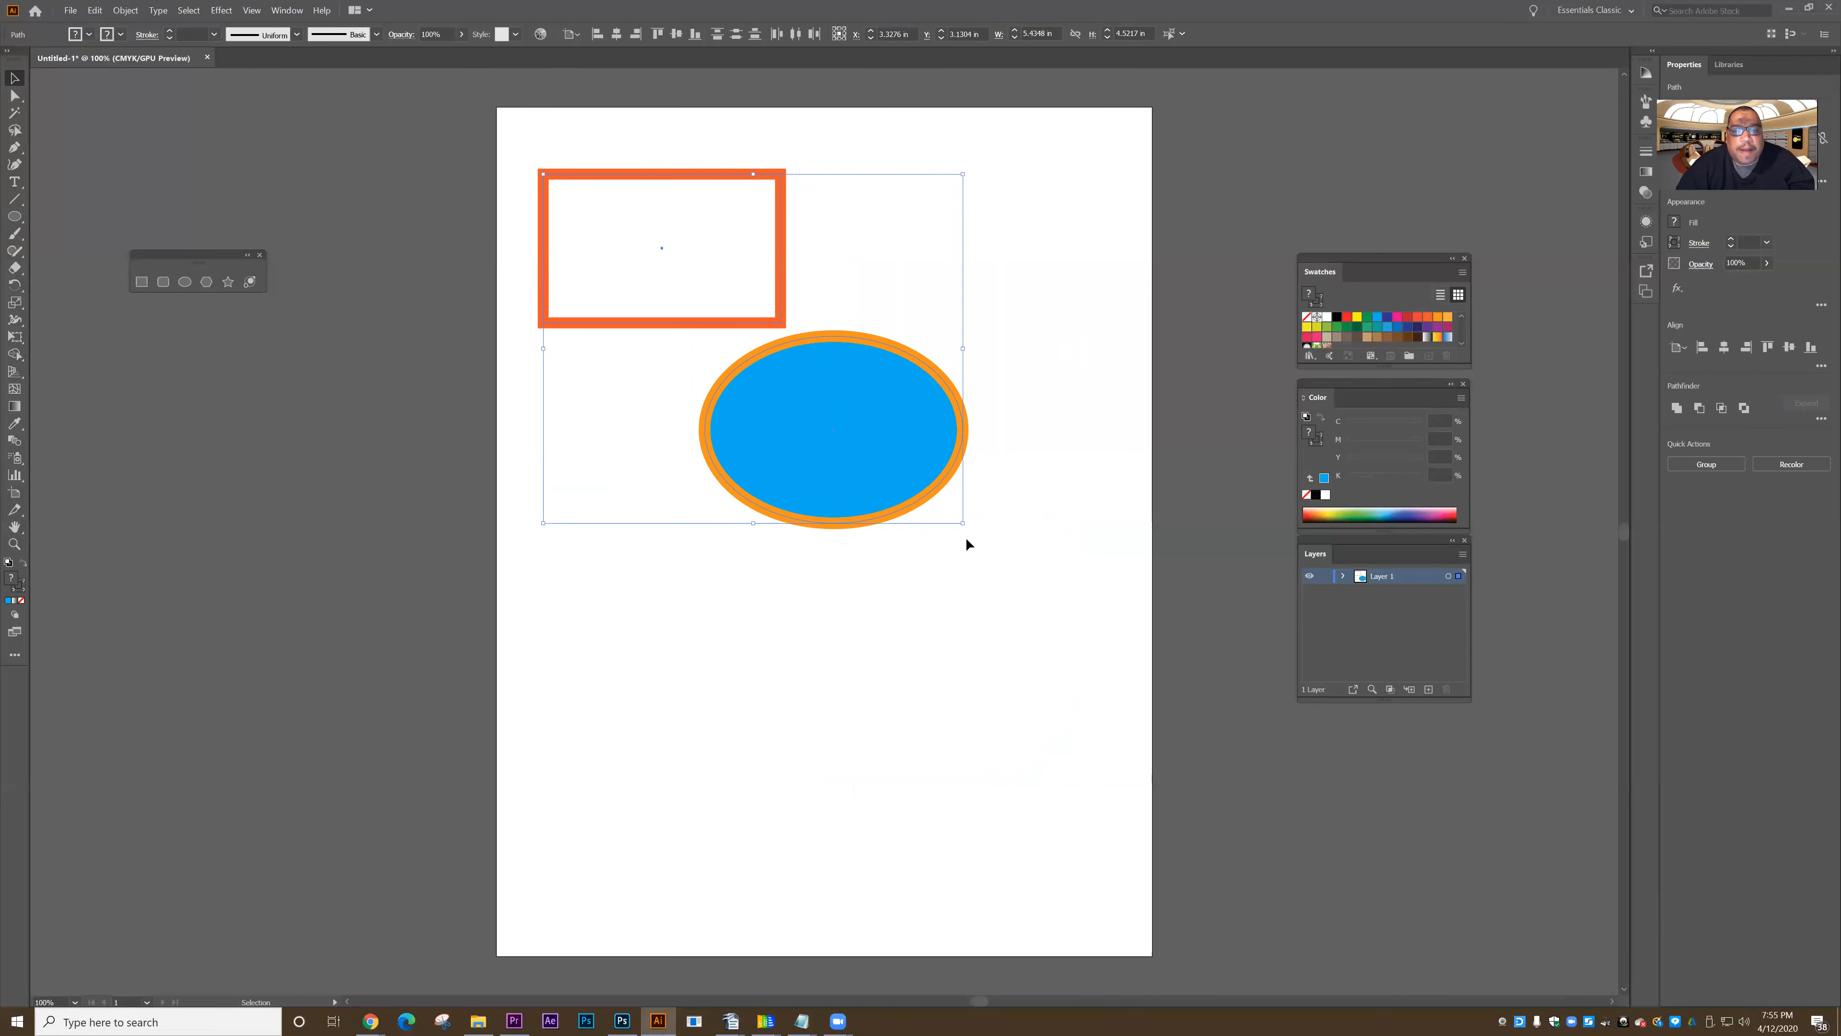
pyautogui.moveTo(963, 522)
pyautogui.mouseDown()
pyautogui.moveTo(1127, 707)
pyautogui.moveTo(1032, 645)
pyautogui.moveTo(971, 533)
pyautogui.mouseUp()
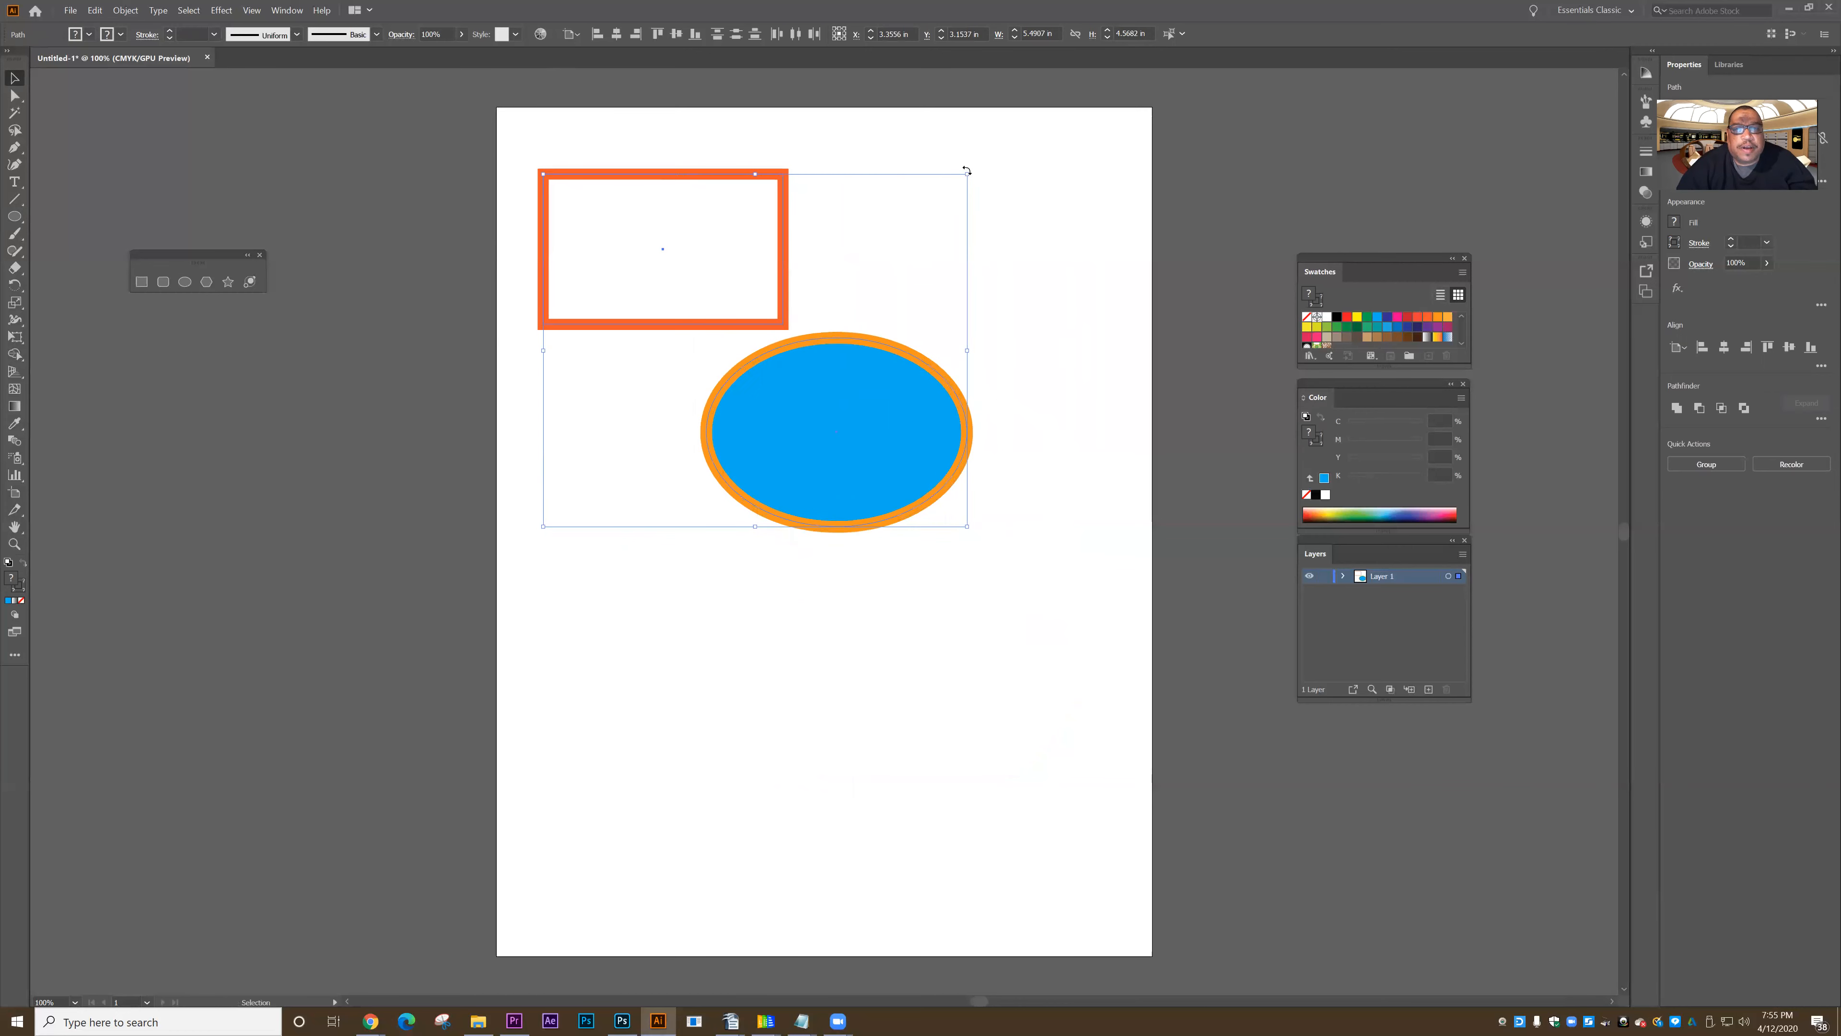
pyautogui.moveTo(968, 170); pyautogui.dragTo(1036, 555)
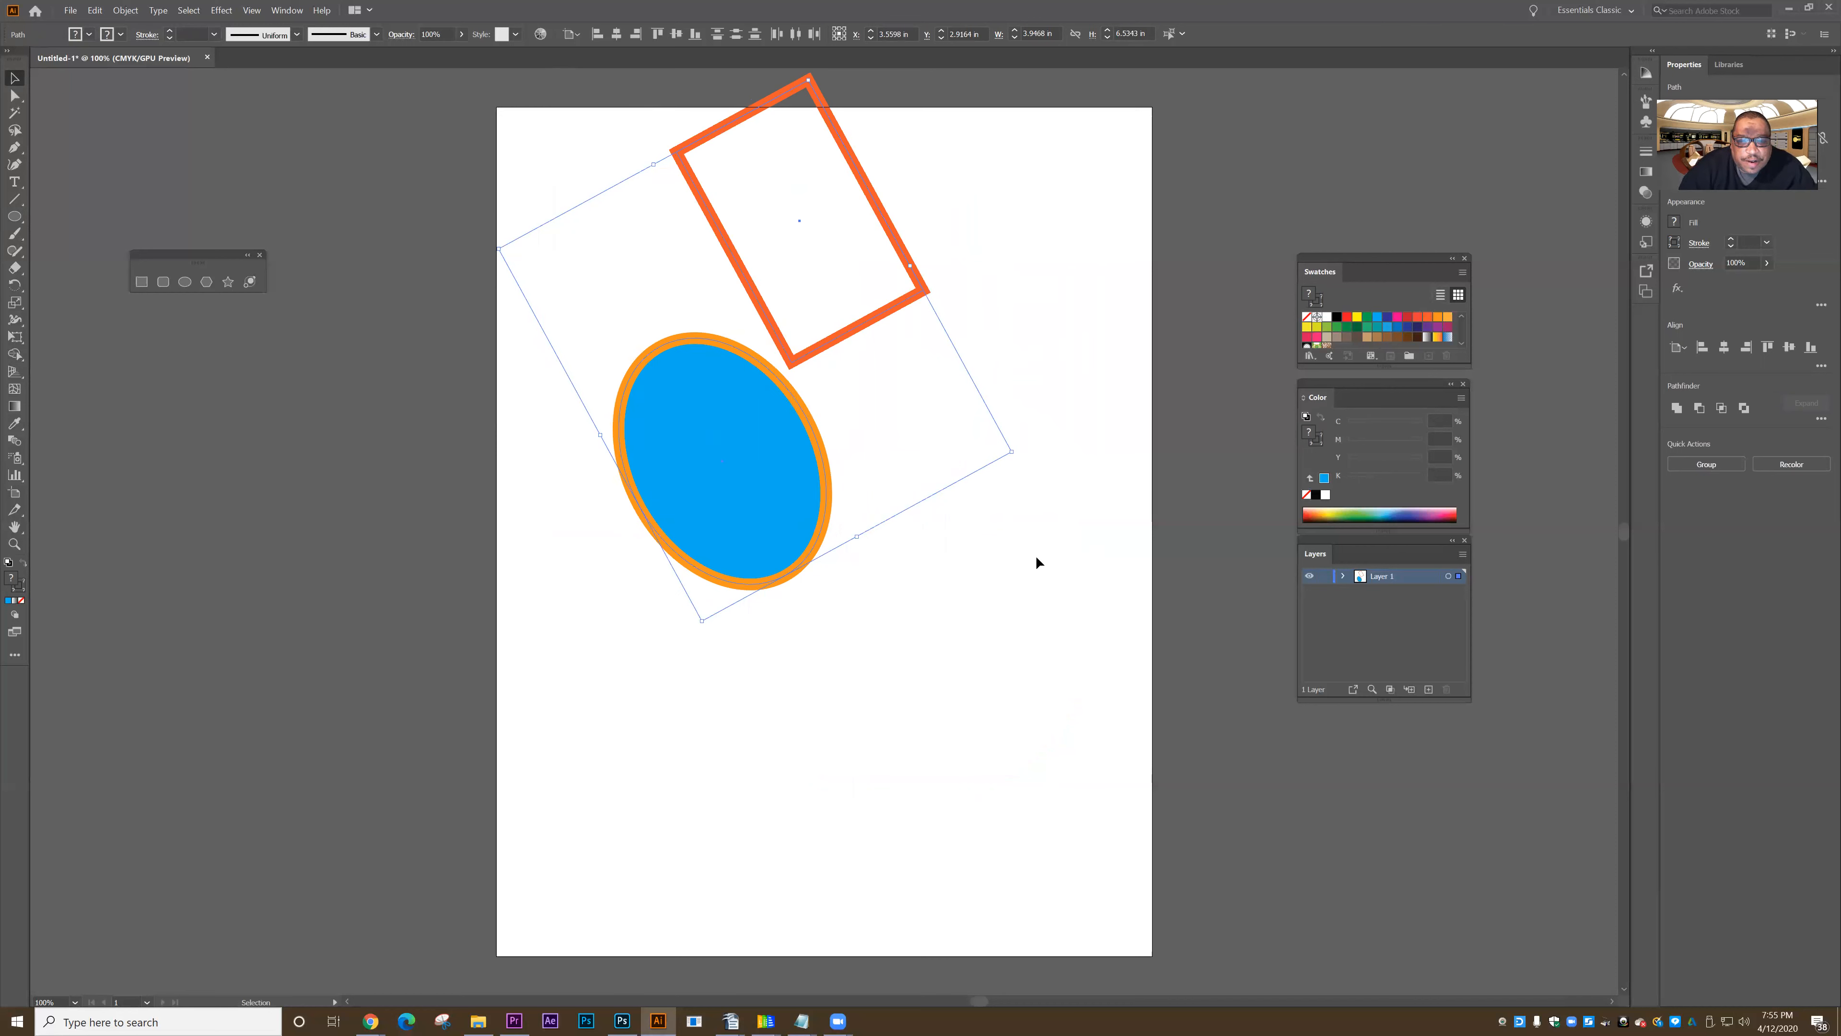
# - Undo the rotation and scaling of the two shapes, and return to the Selection tool
pyautogui.press('a')
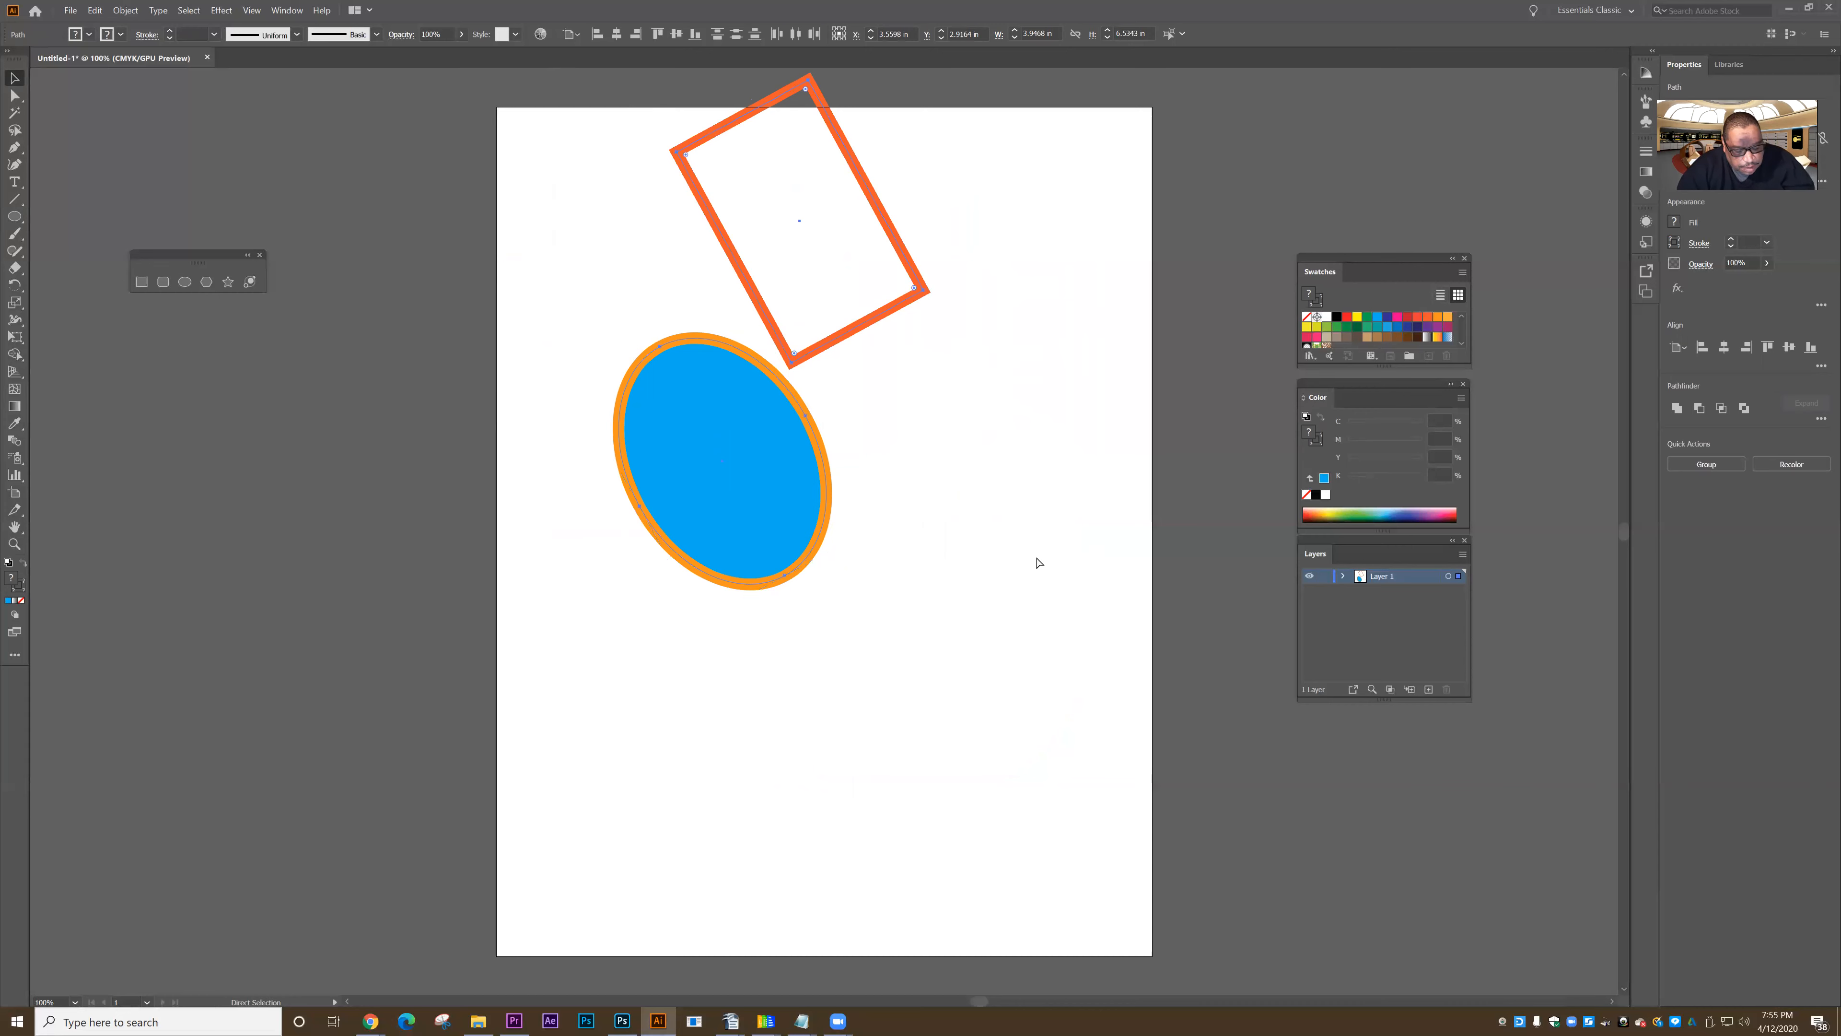
pyautogui.hotkey('ctrl', 'z')
pyautogui.hotkey('ctrl', 'z')
pyautogui.press('v')
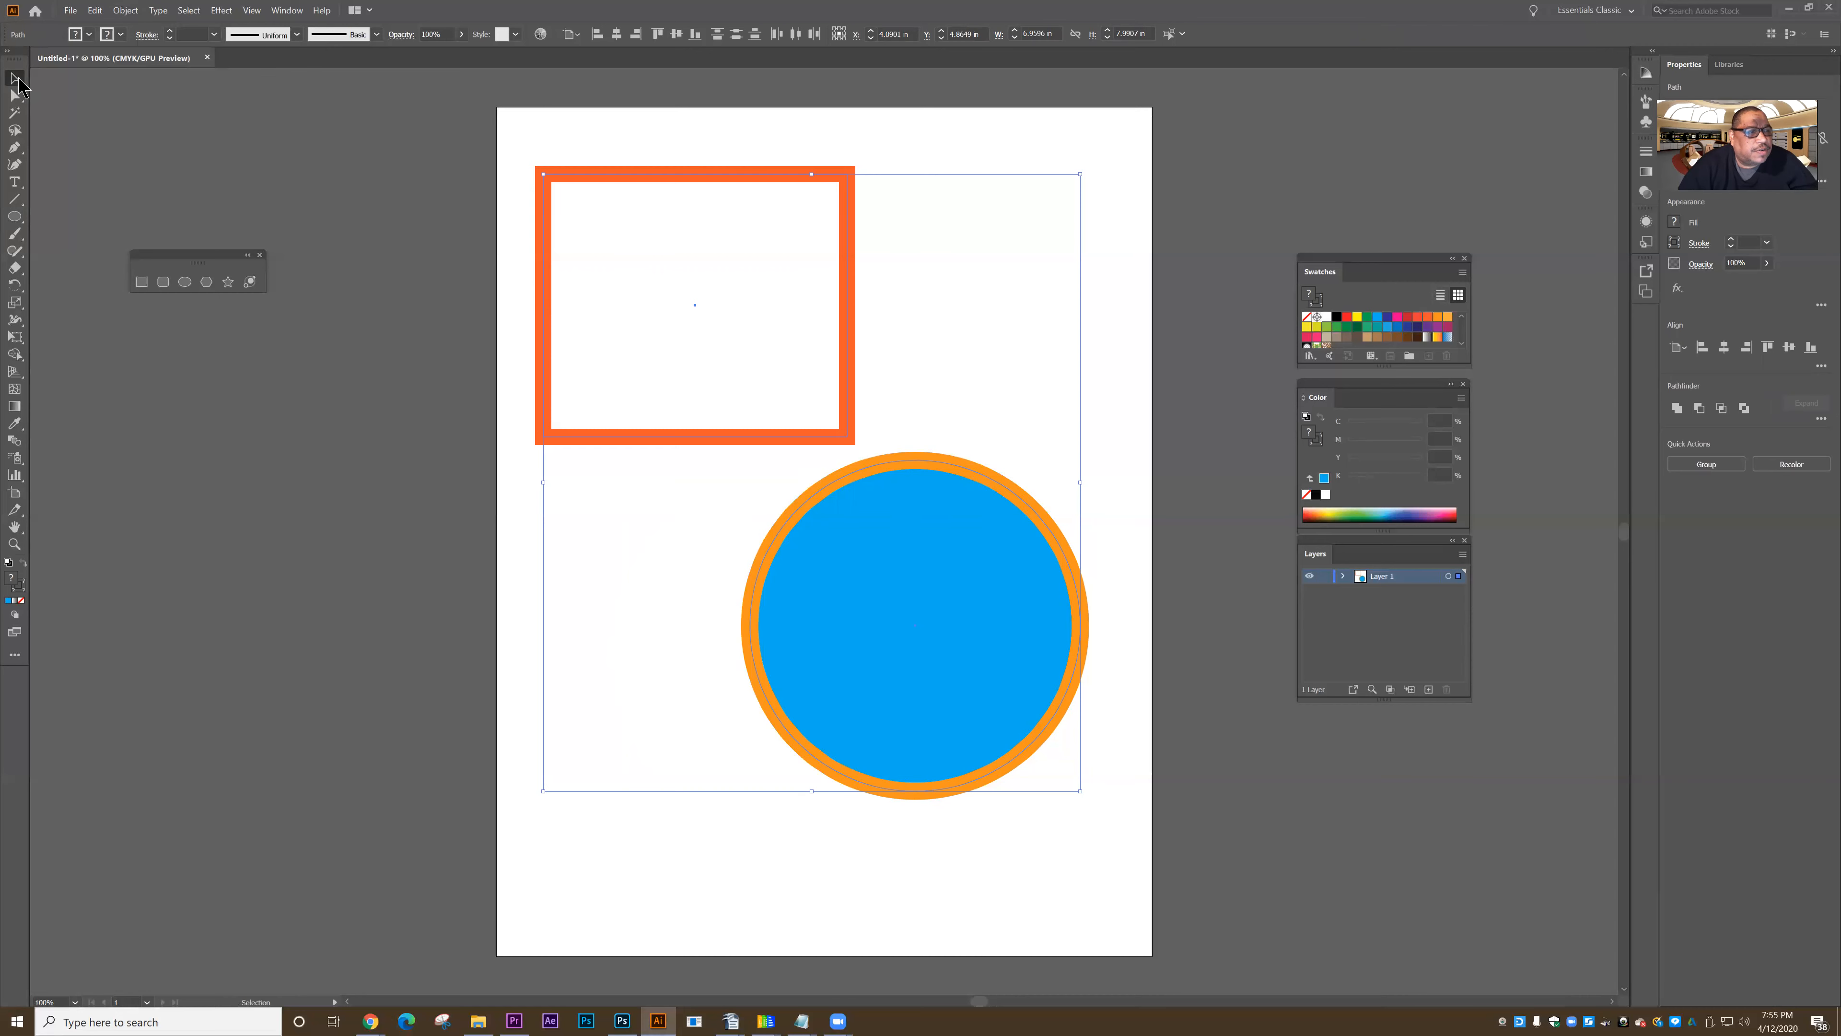
# - Select every object on the artboard at once with the Select All command, and clear the selection
pyautogui.click(339, 288)
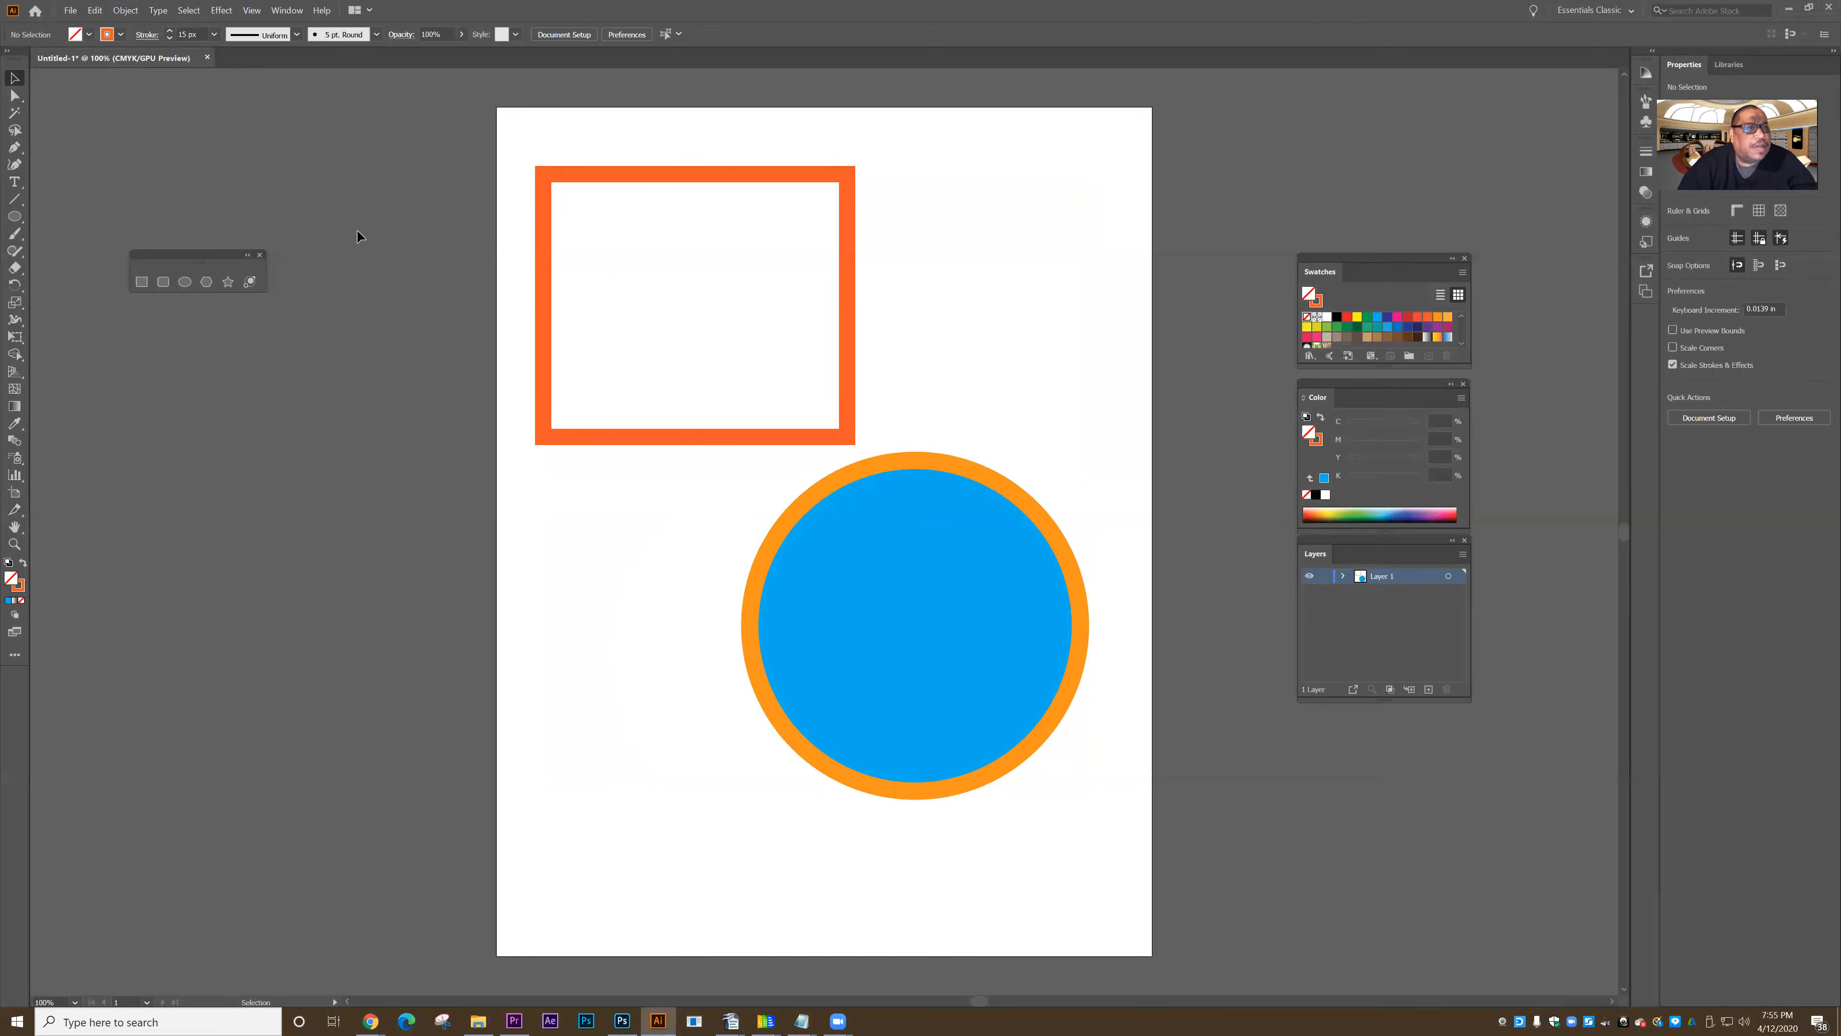
pyautogui.click(190, 11)
pyautogui.click(196, 27)
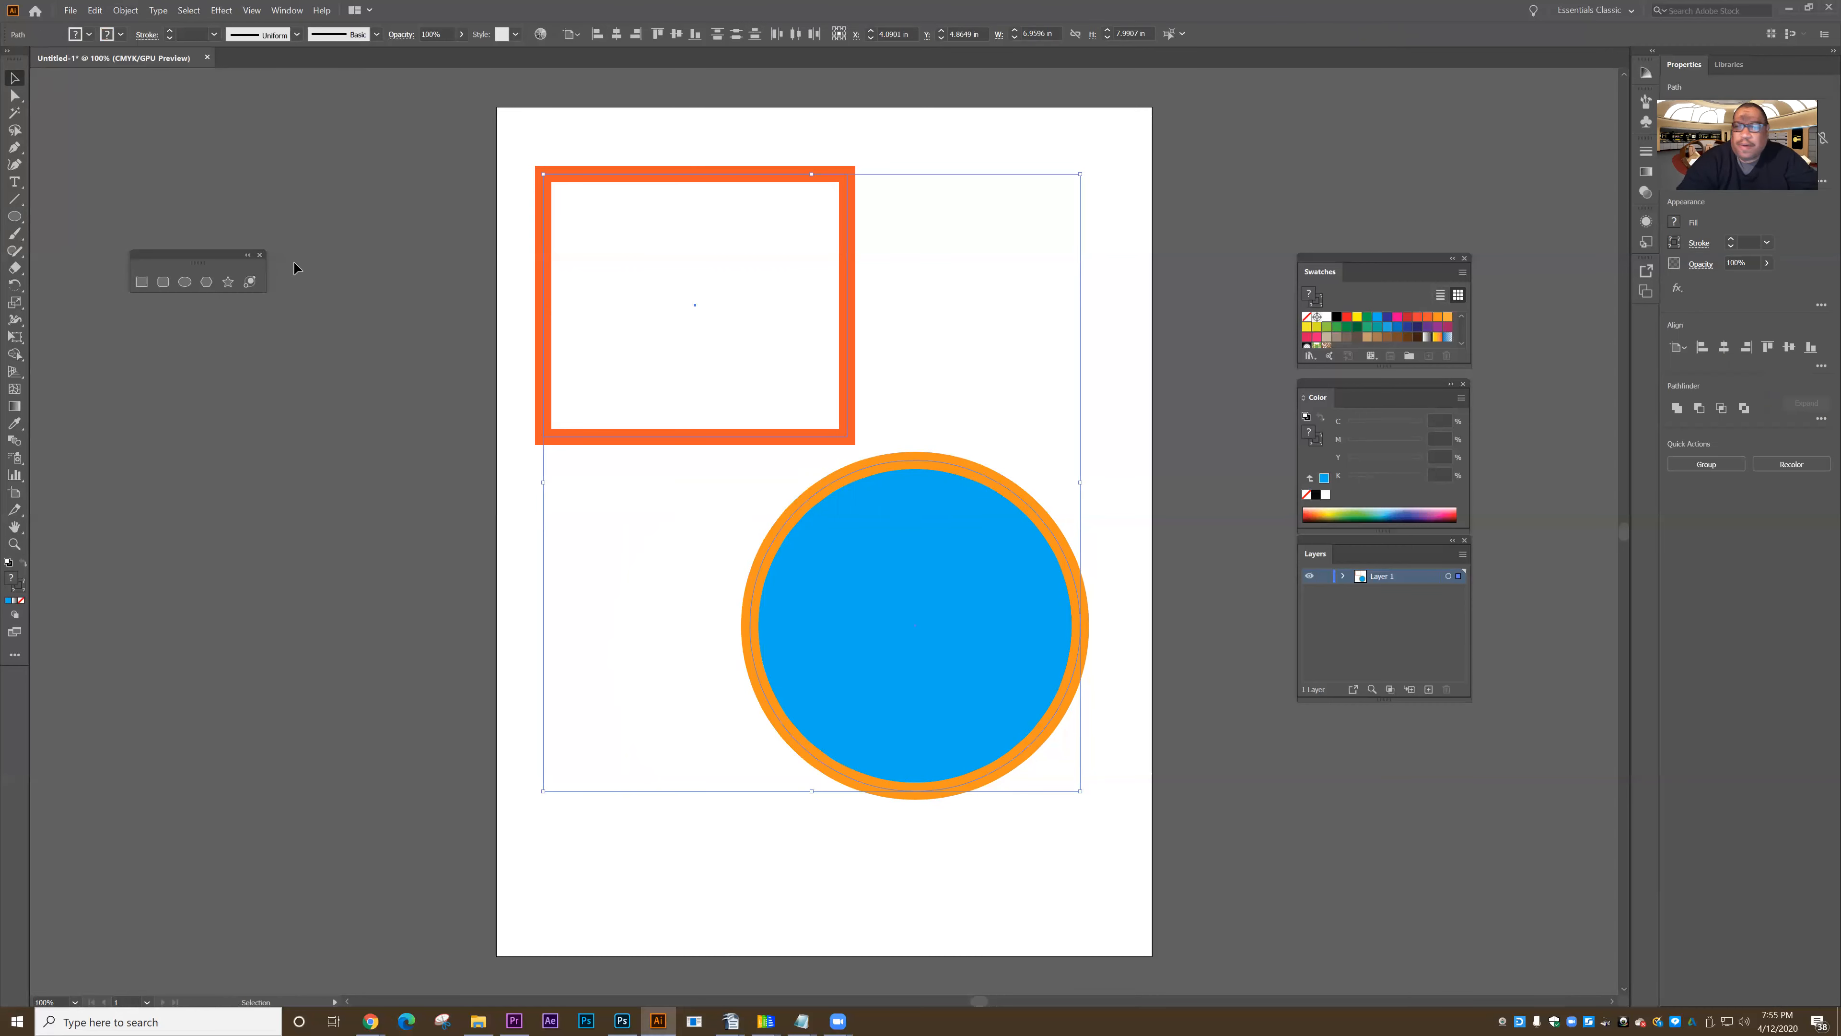
pyautogui.click(418, 295)
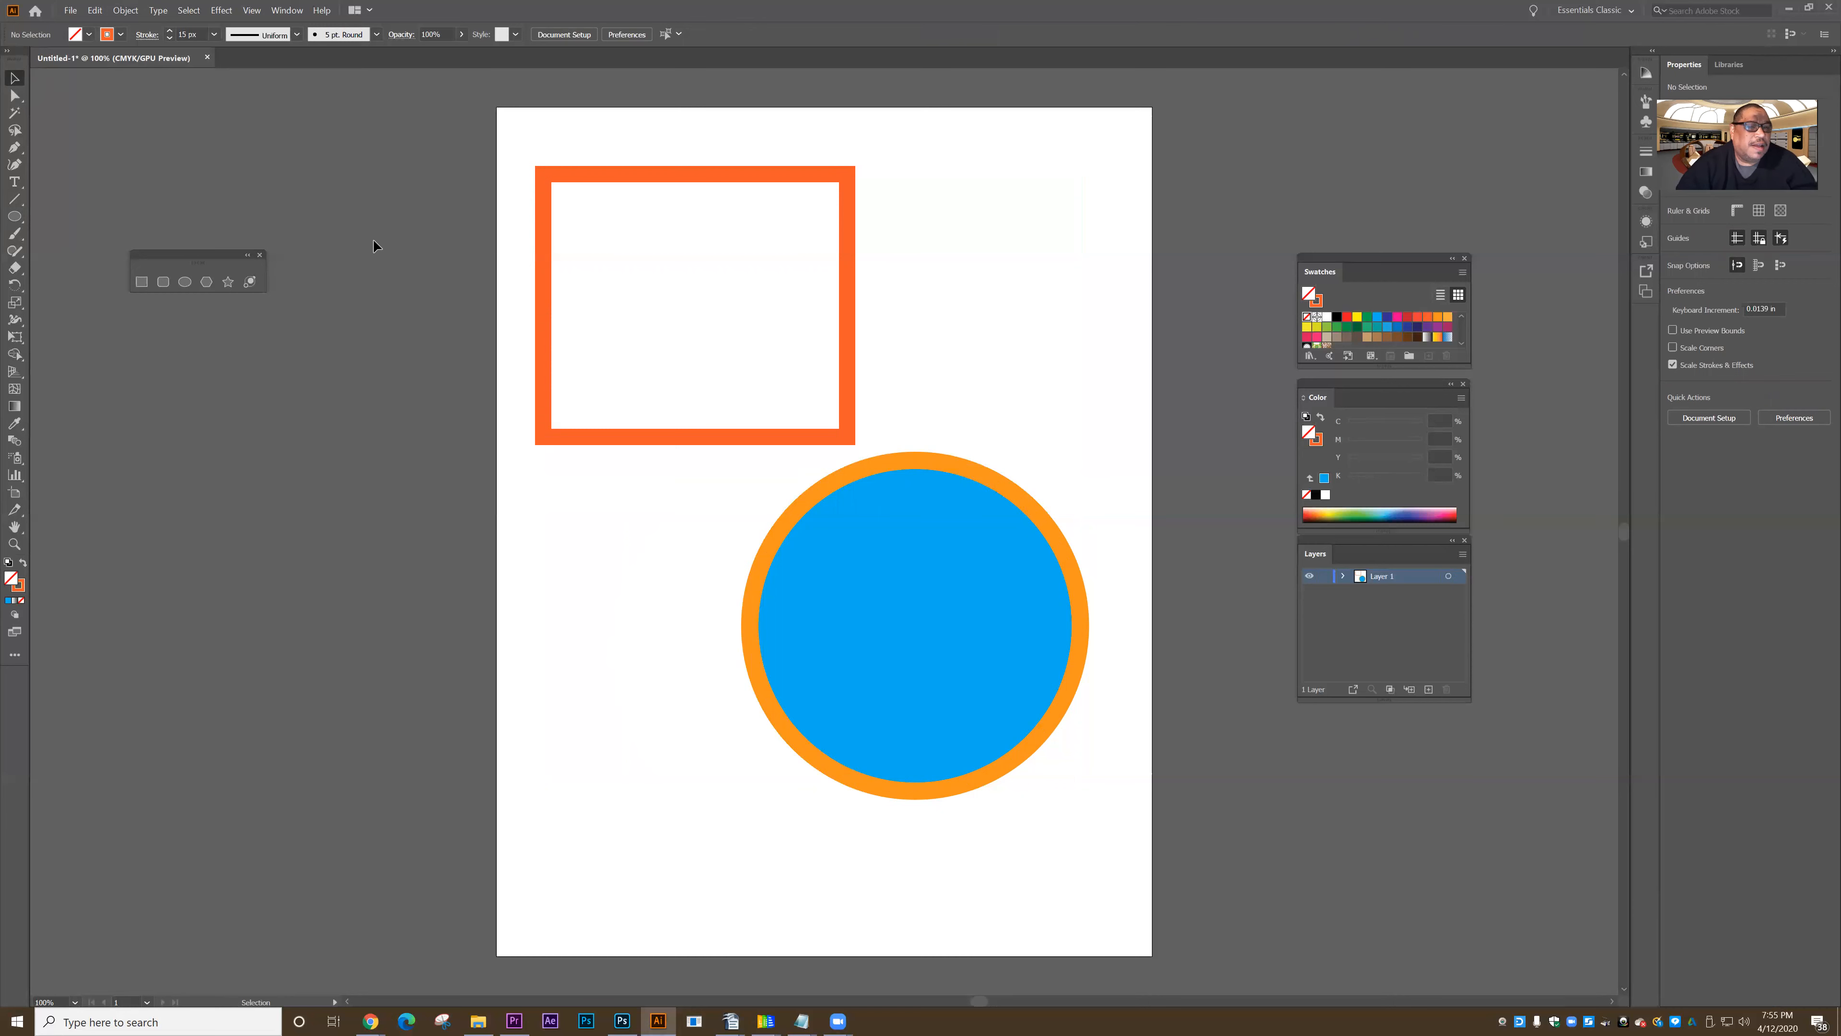
# - Round all four corners of the unfilled rectangle to a radius of about 0.35 in, and deselect it
pyautogui.click(14, 96)
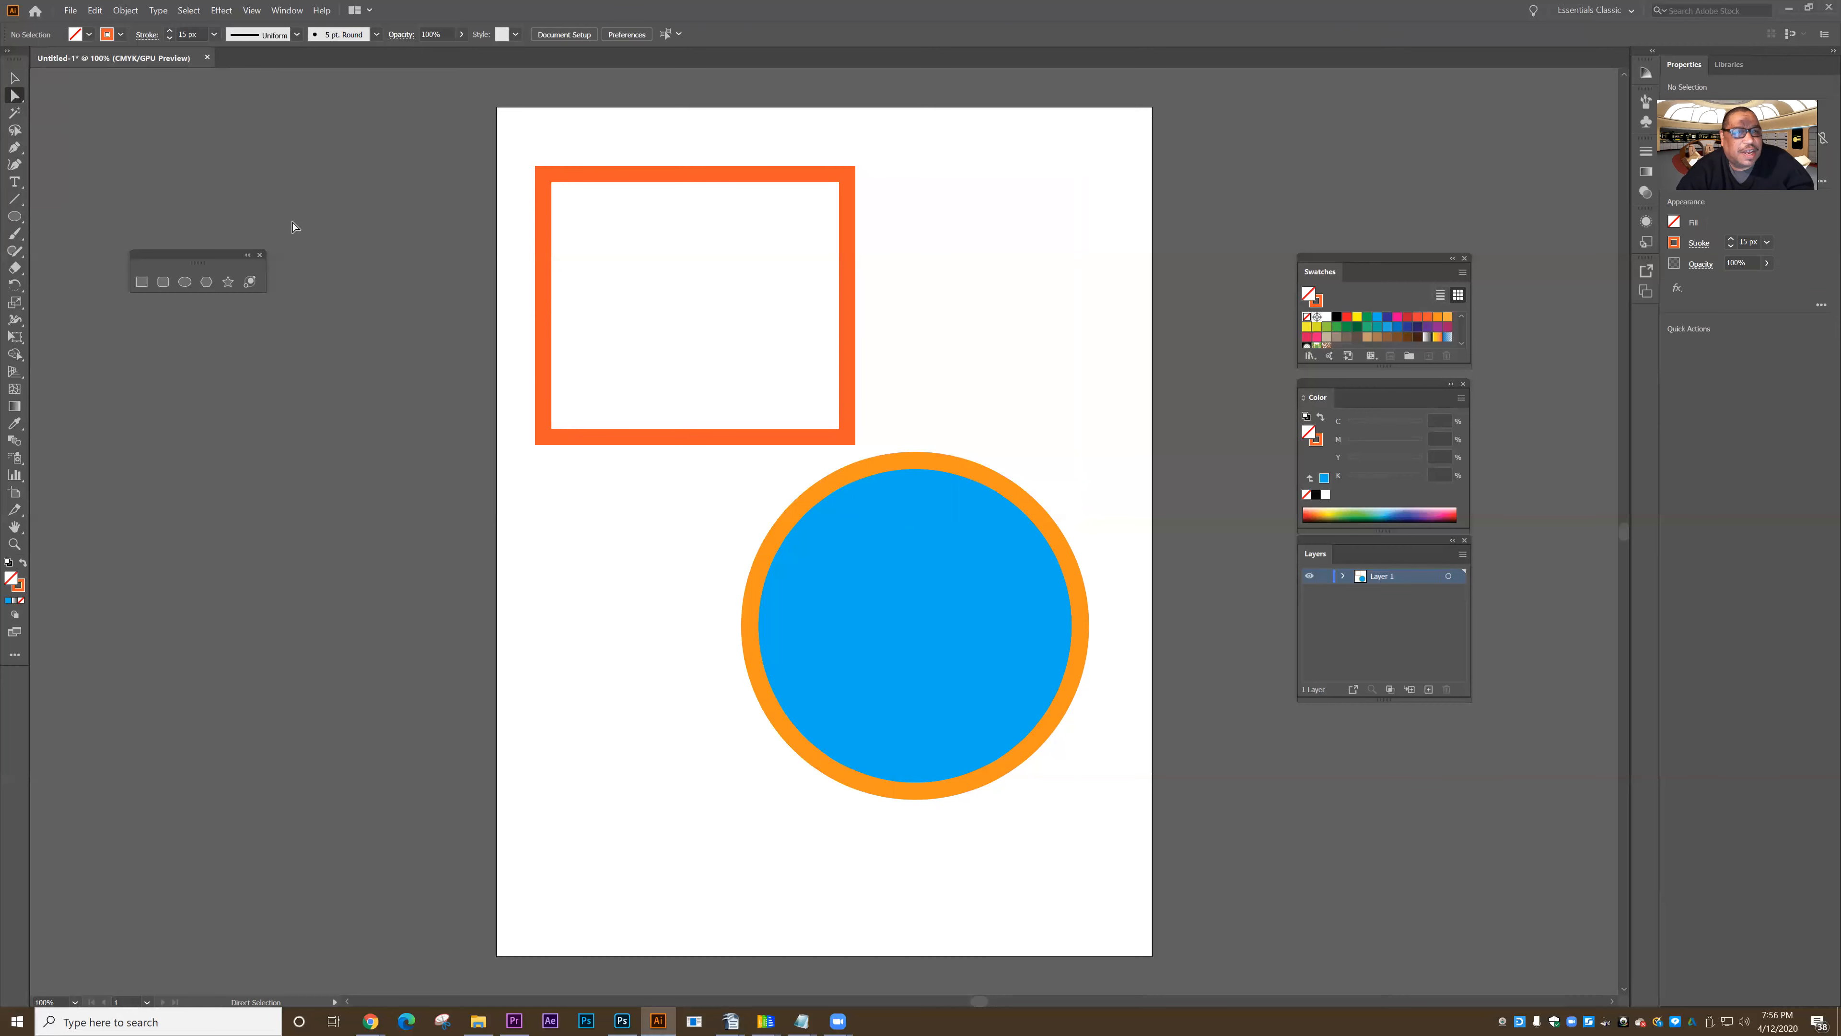
pyautogui.click(15, 78)
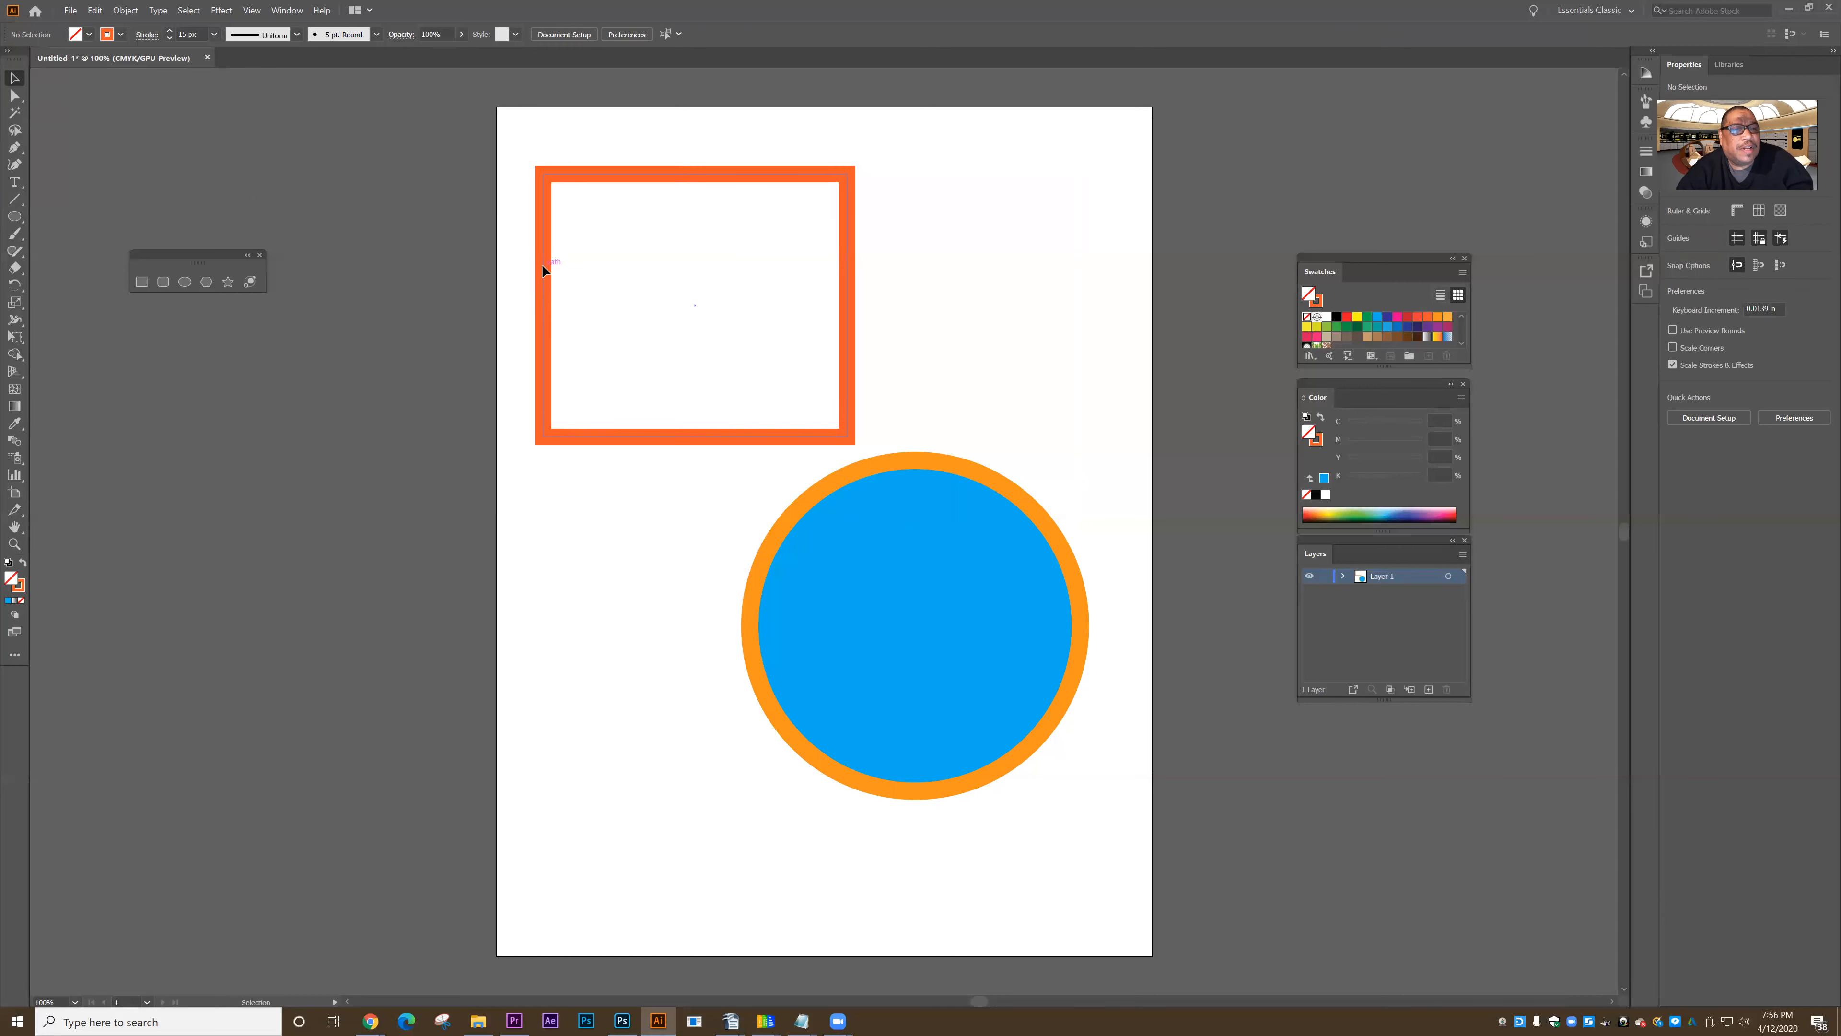
pyautogui.click(541, 243)
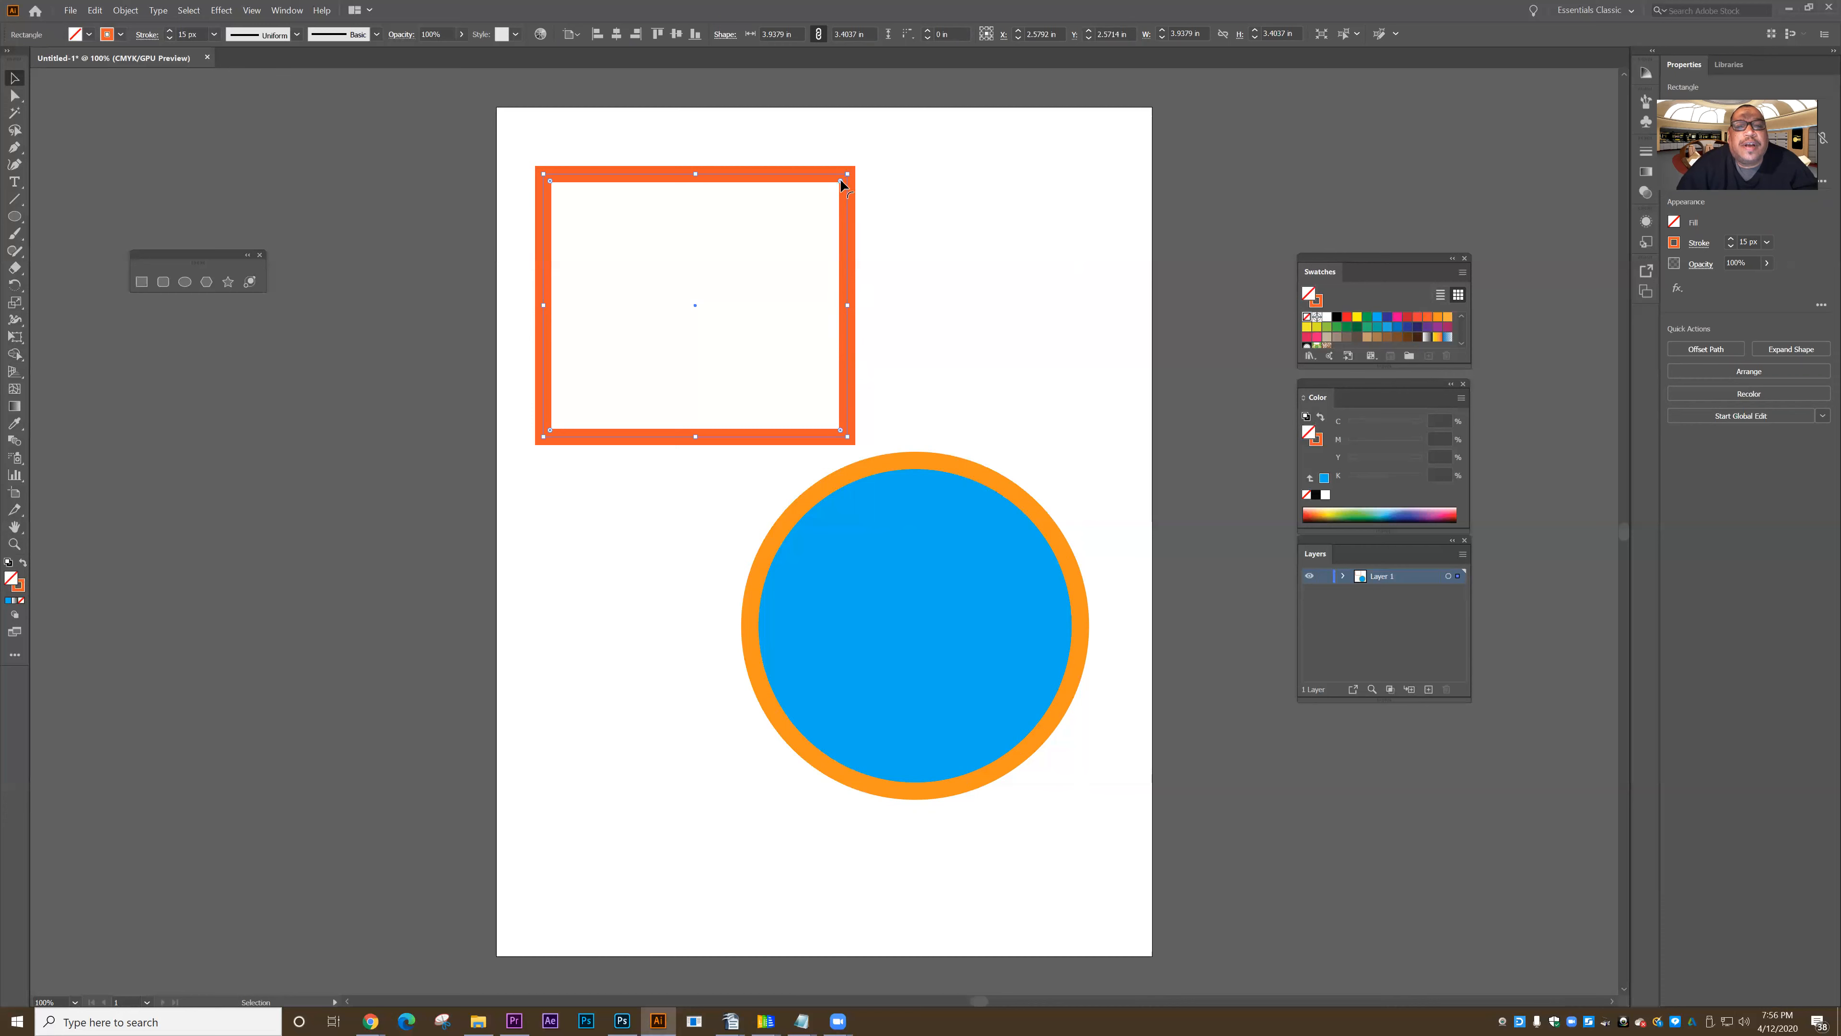
pyautogui.moveTo(851, 215); pyautogui.dragTo(848, 276)
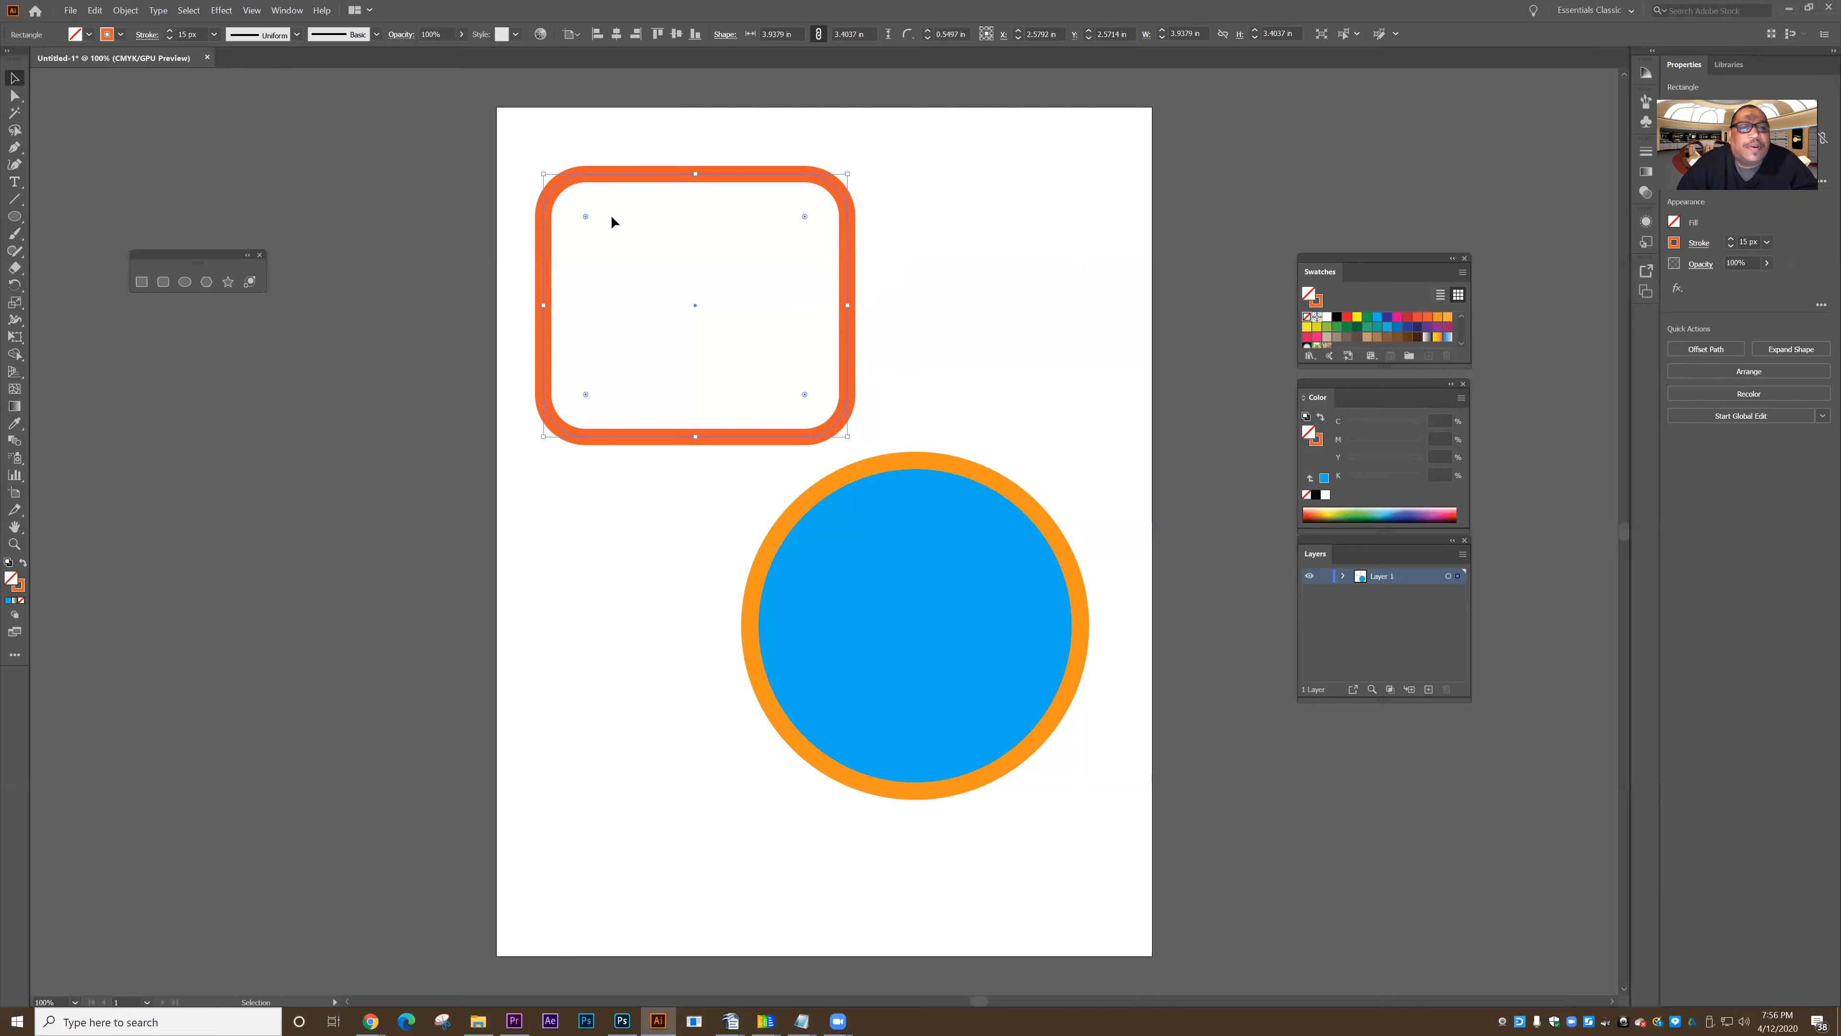
pyautogui.moveTo(585, 216)
pyautogui.mouseDown()
pyautogui.moveTo(609, 206)
pyautogui.moveTo(596, 251)
pyautogui.moveTo(572, 197)
pyautogui.mouseUp()
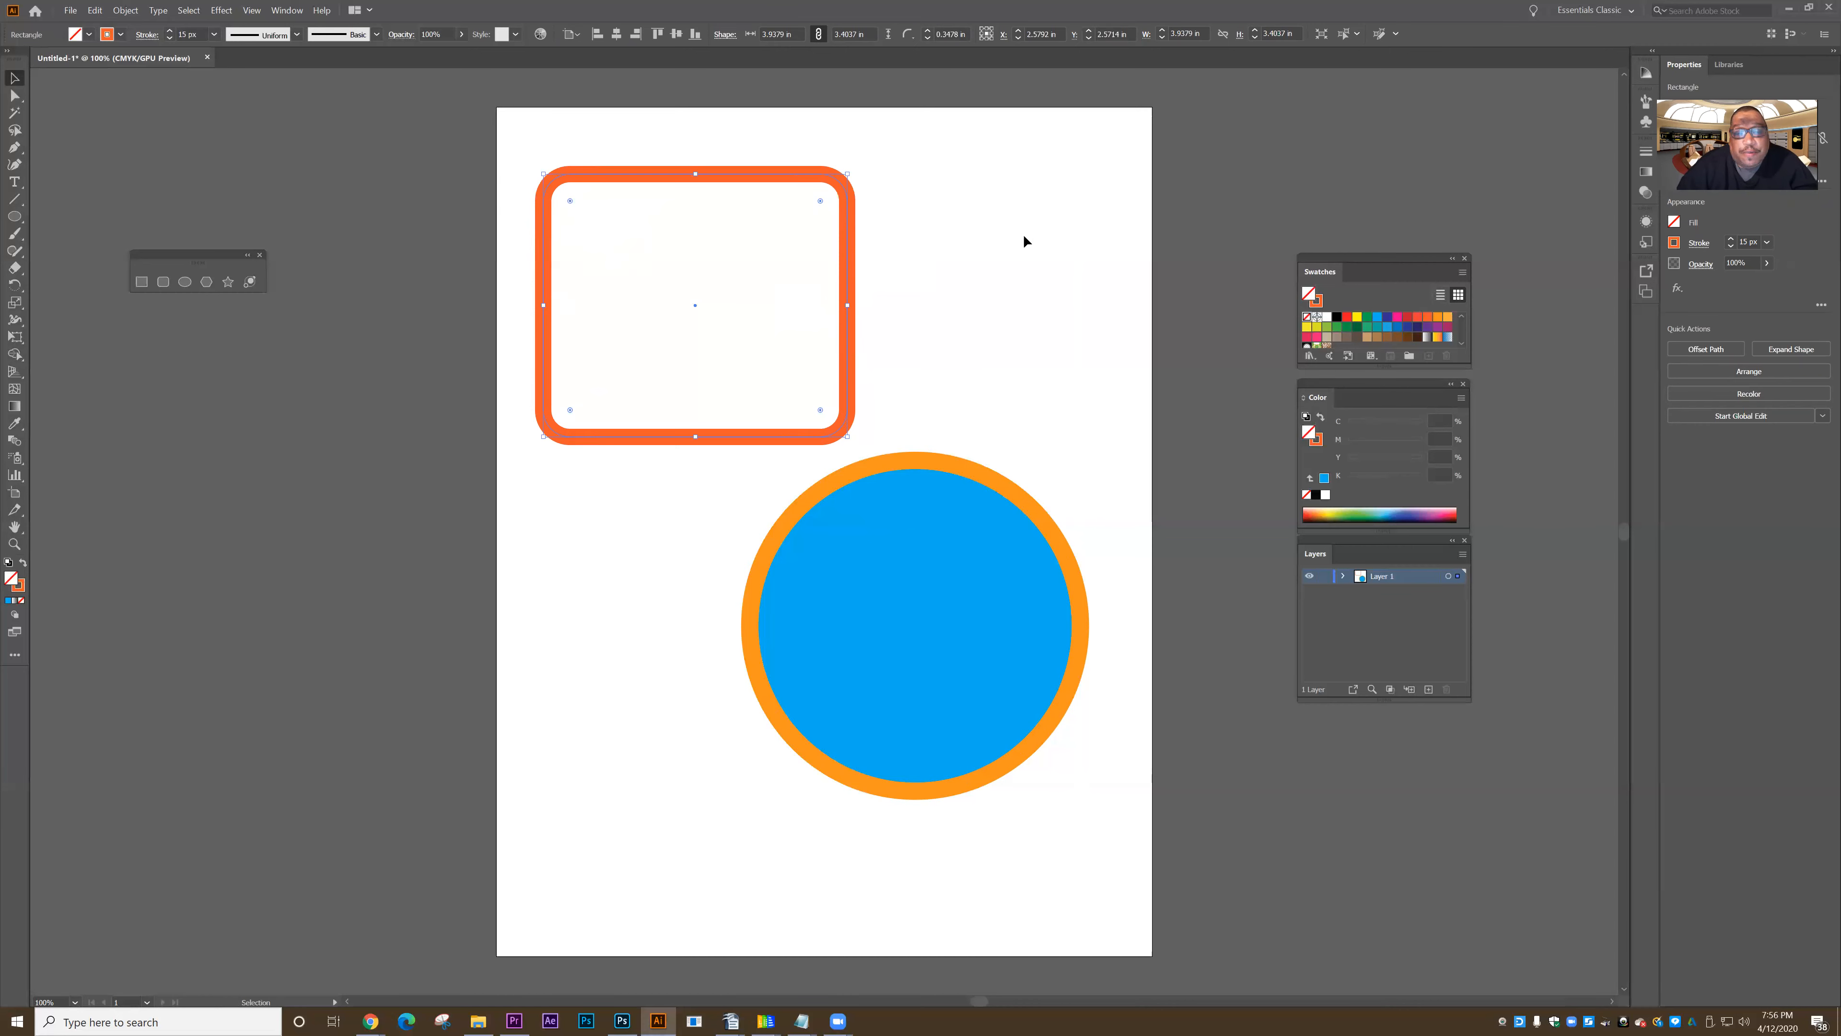
pyautogui.click(970, 336)
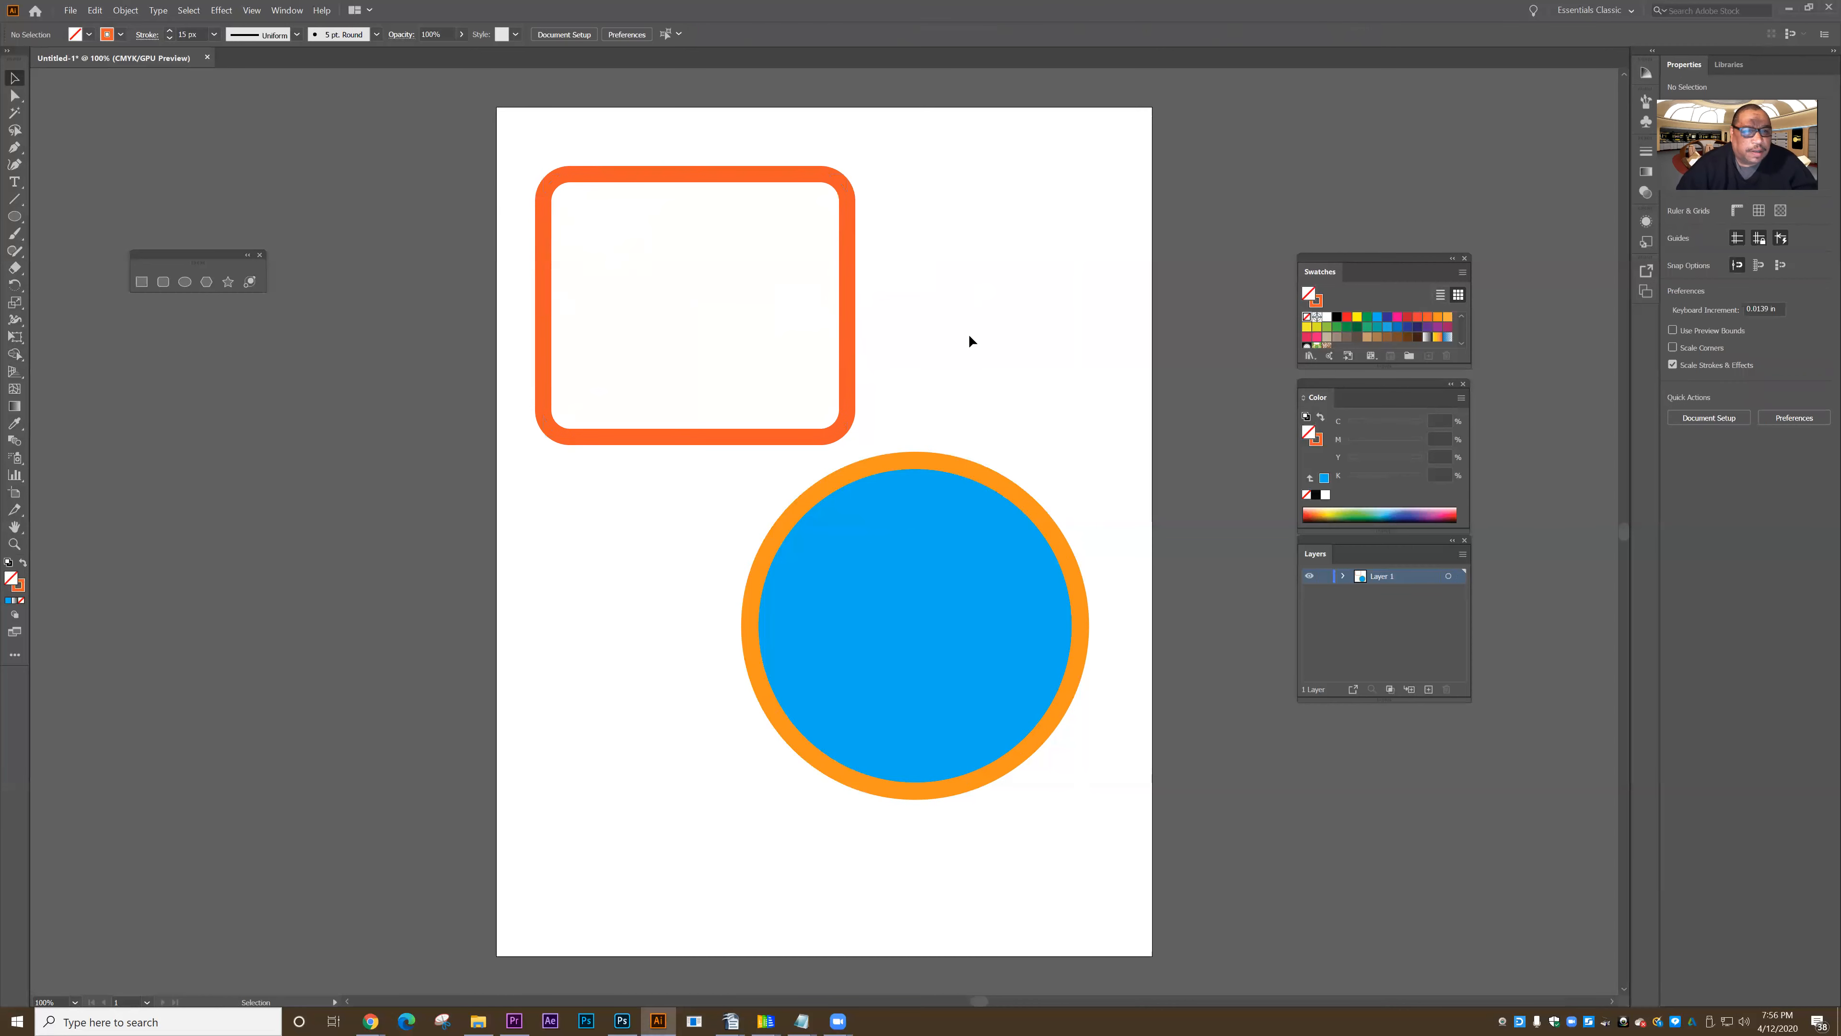
# - Move the rounded rectangle's upper-left corner anchors with Direct Selection to about X 1.2, Y 0.29 in and X -0.28, Y 1.56 in
pyautogui.click(11, 98)
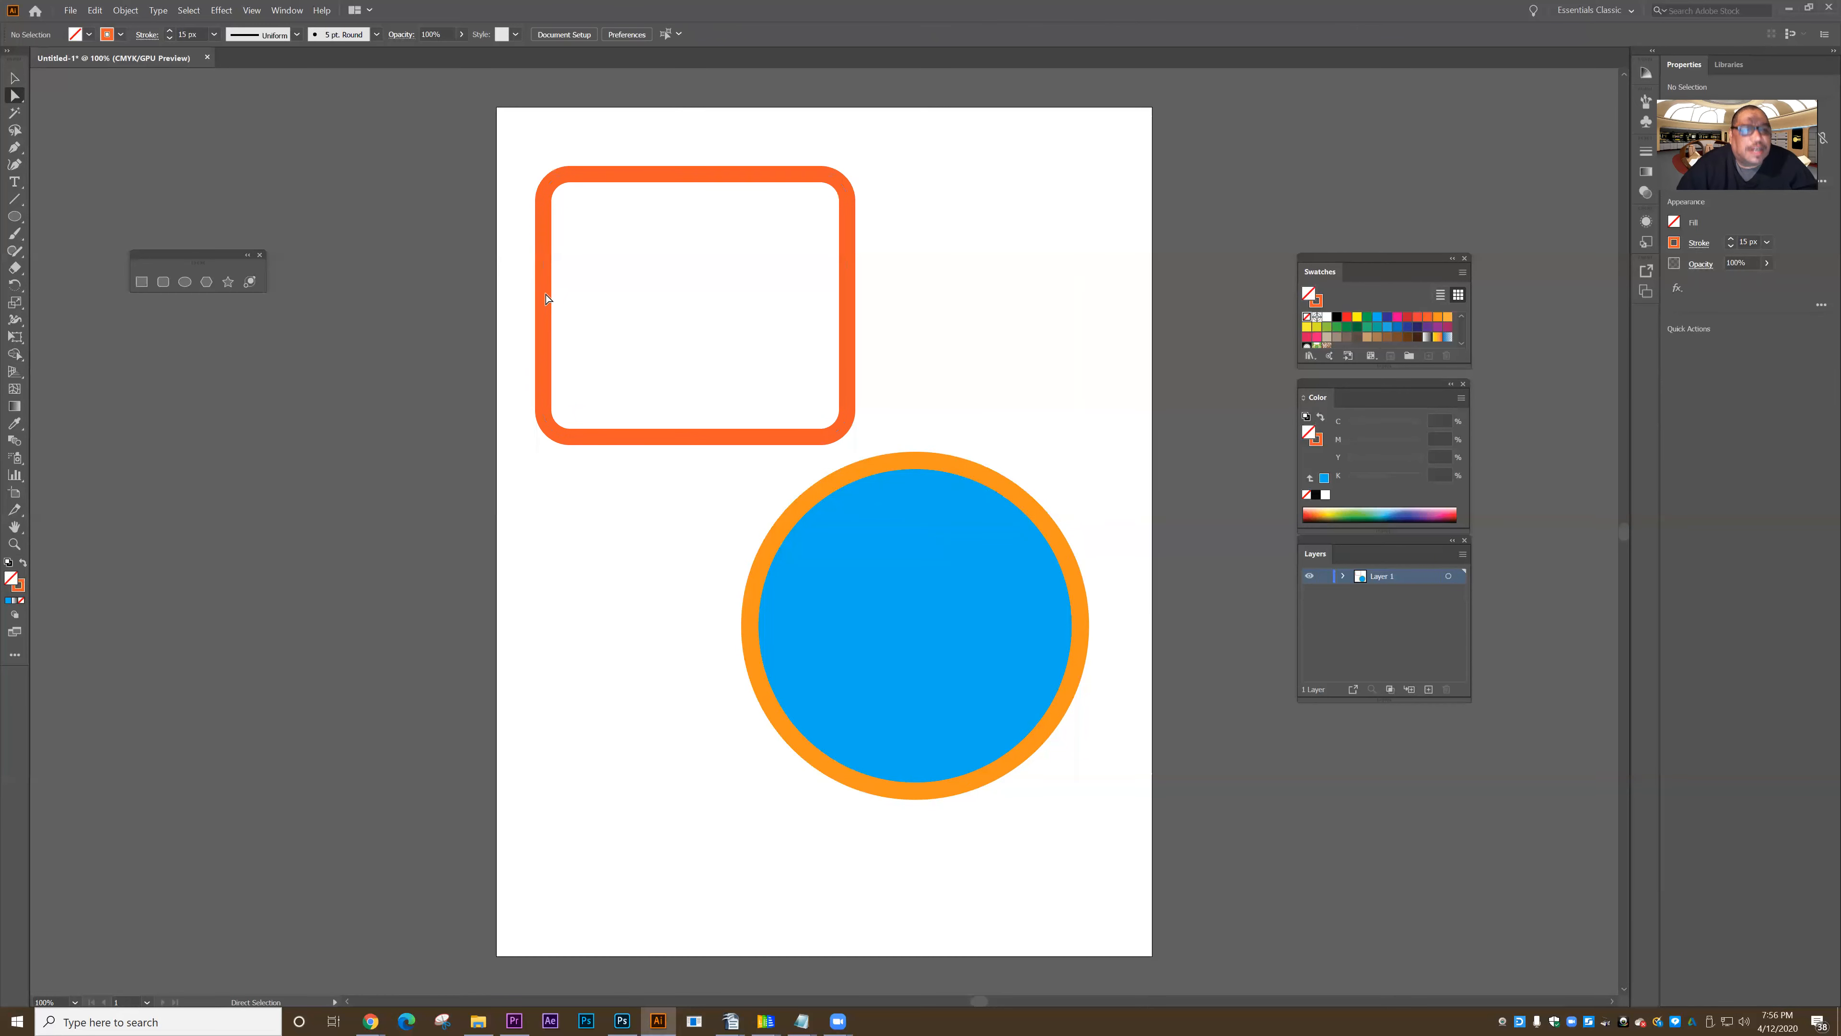
pyautogui.click(565, 190)
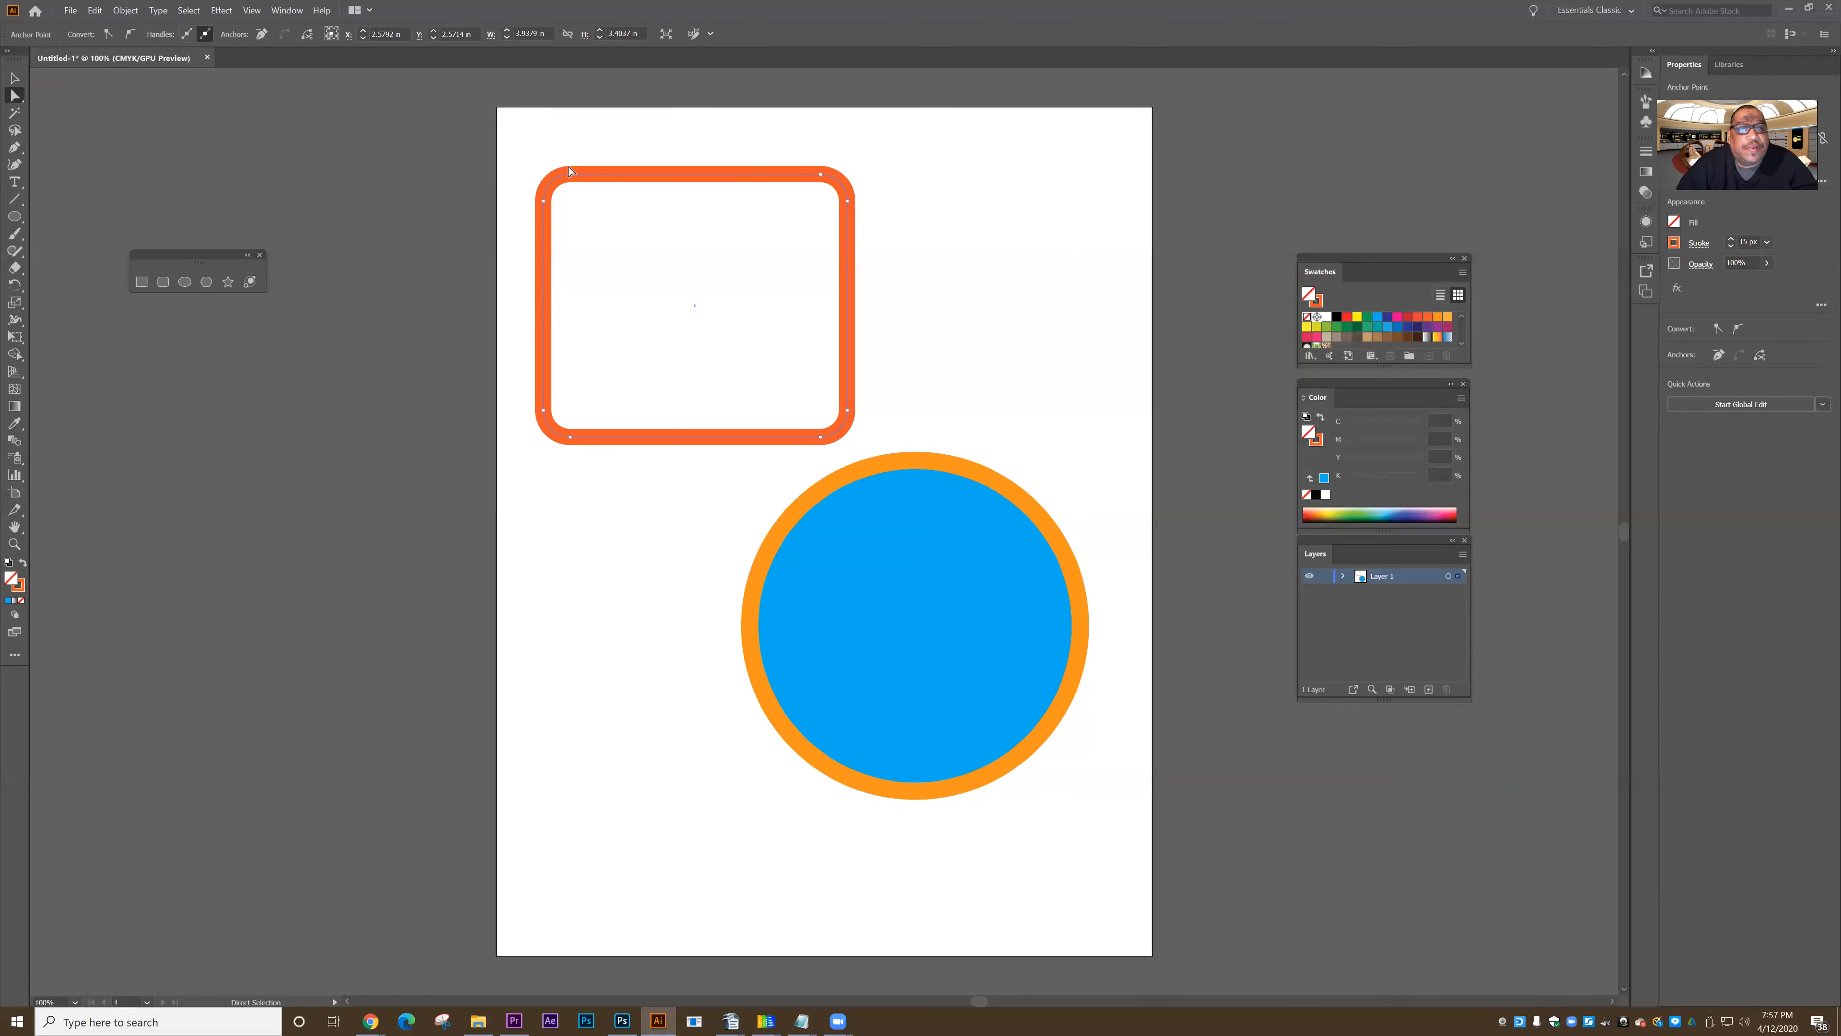
pyautogui.moveTo(571, 175); pyautogui.dragTo(589, 129)
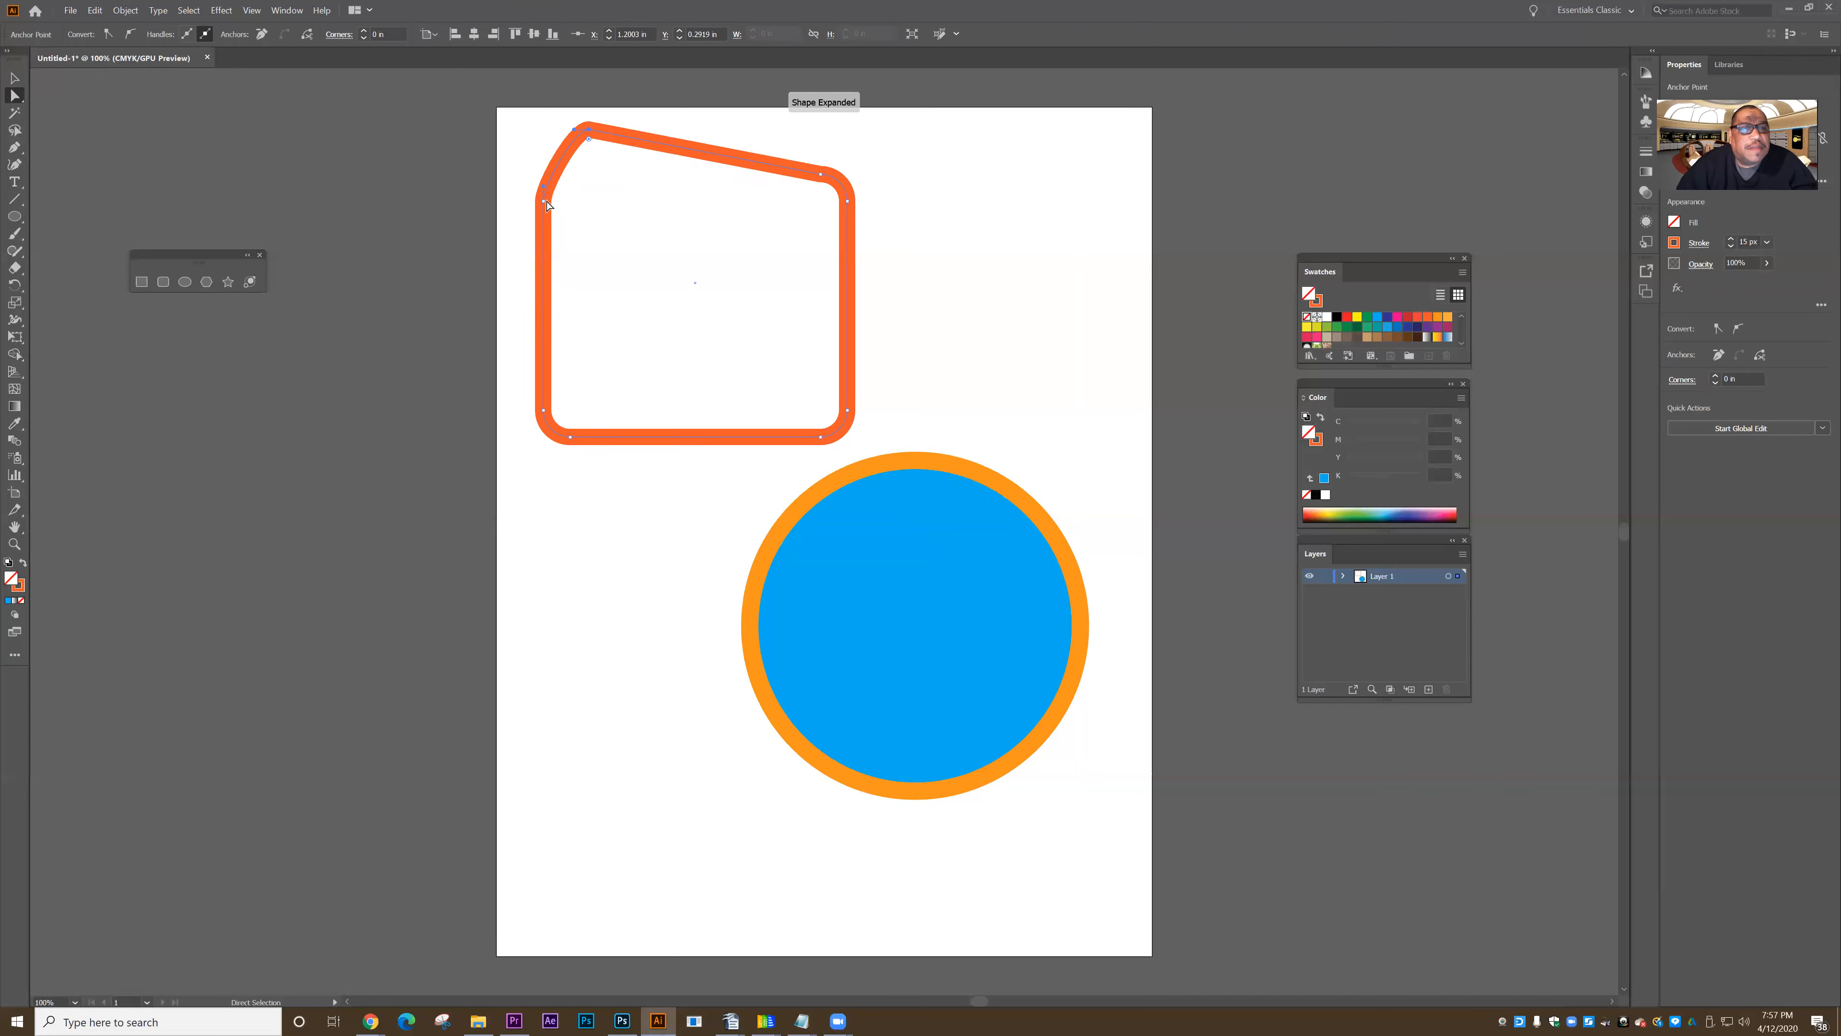
pyautogui.moveTo(545, 205); pyautogui.dragTo(466, 227)
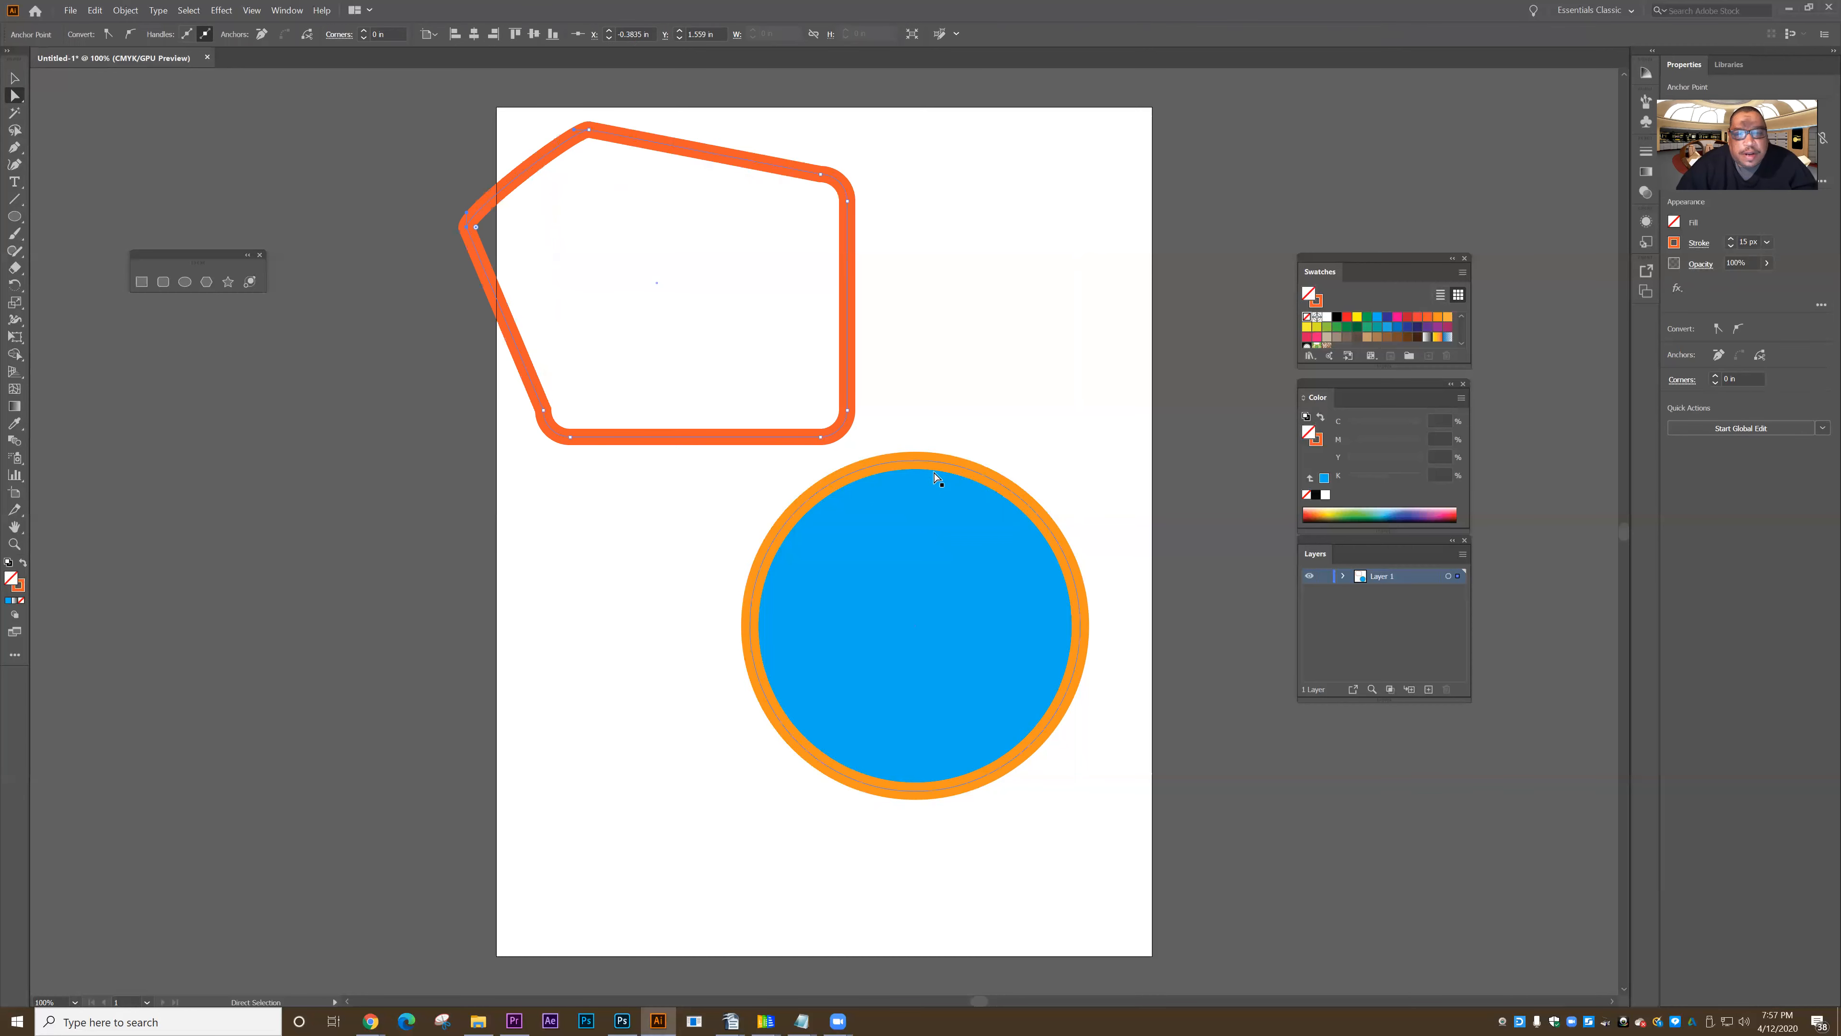
# - Move the blue circle's top anchor to about X 5.46 in, Y 4.53 in, and swing its handles nearly vertical to form a curved teardrop
pyautogui.click(917, 462)
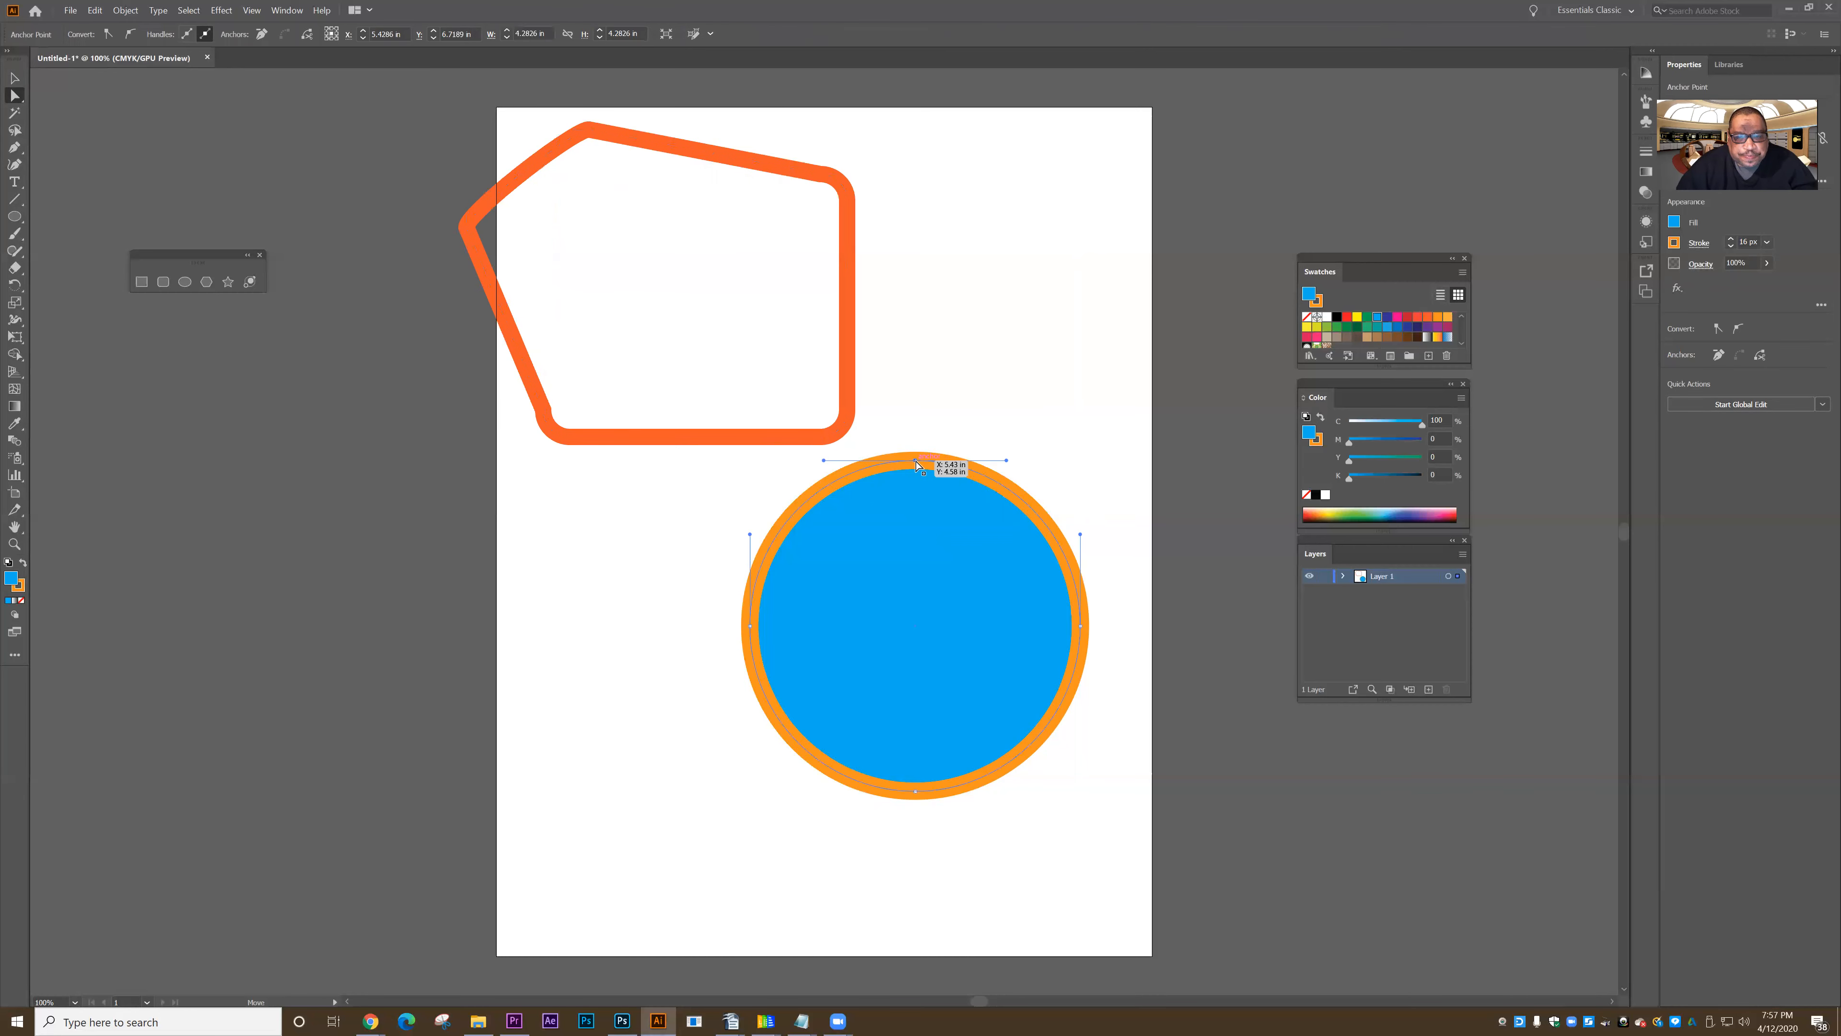
pyautogui.moveTo(915, 476)
pyautogui.mouseDown()
pyautogui.moveTo(918, 570)
pyautogui.moveTo(917, 456)
pyautogui.mouseUp()
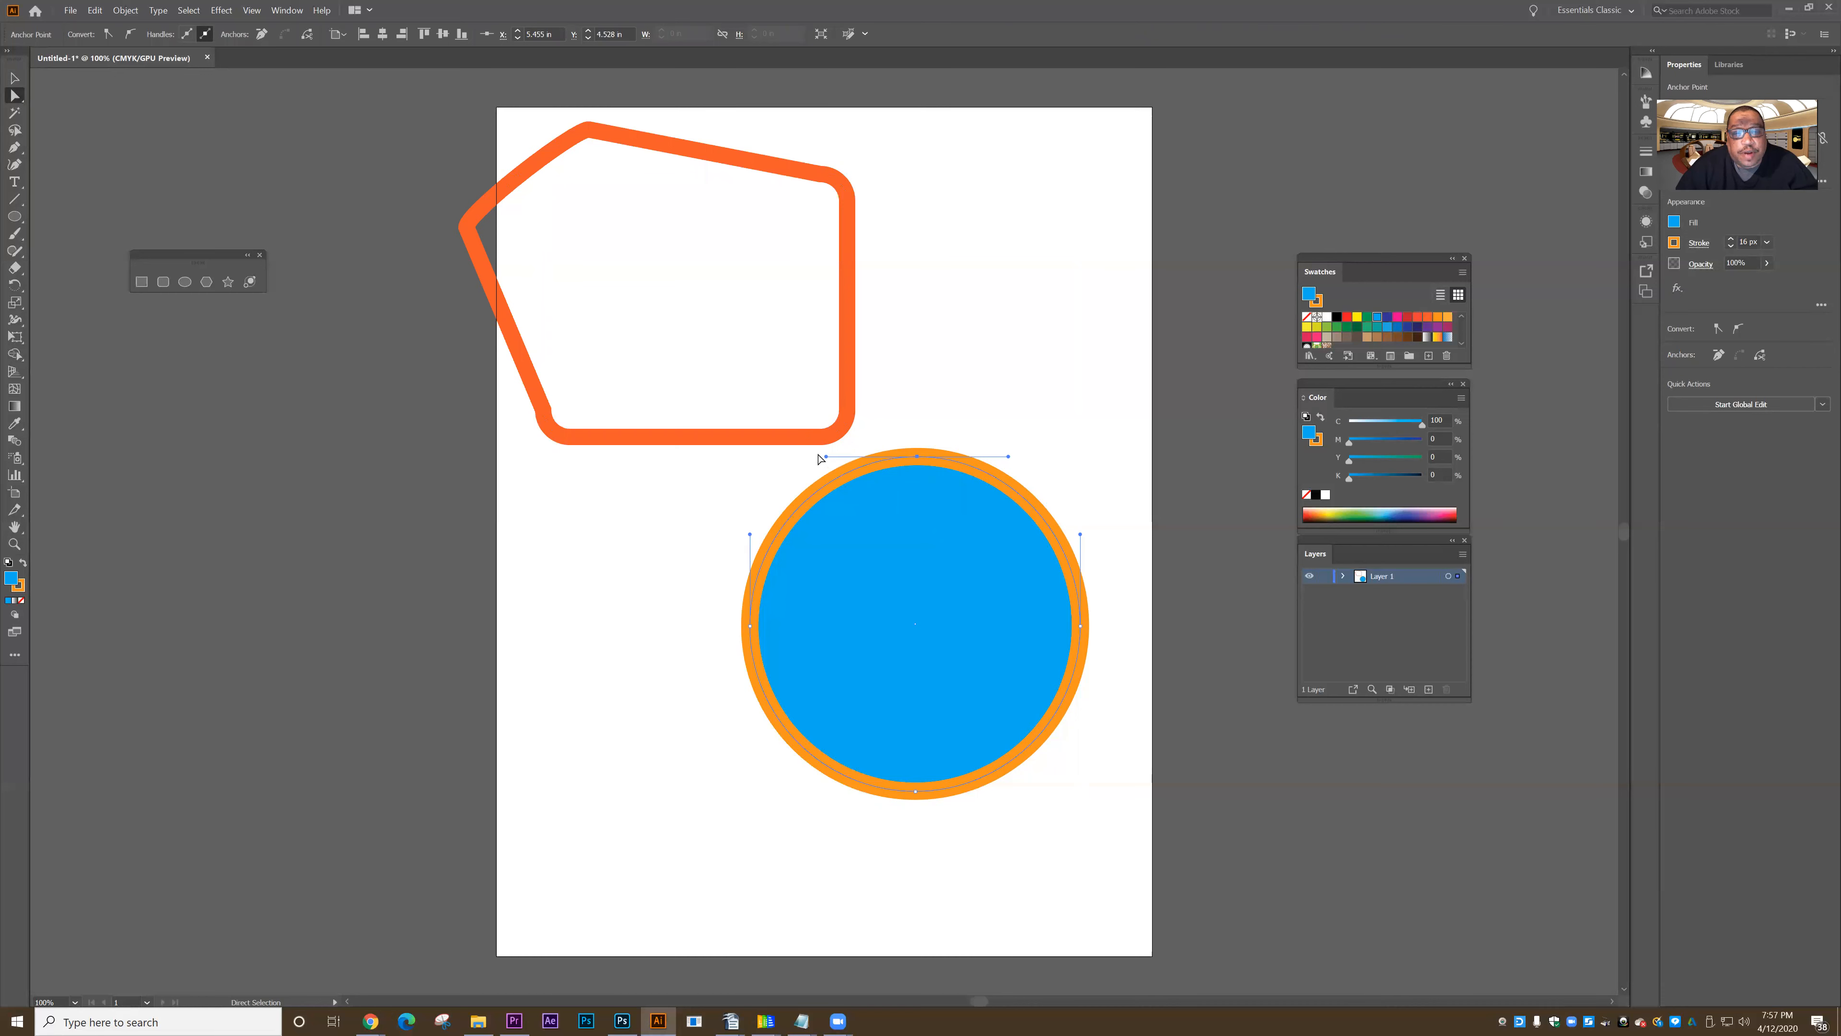
pyautogui.moveTo(826, 456); pyautogui.dragTo(844, 683)
pyautogui.moveTo(944, 370); pyautogui.dragTo(924, 217)
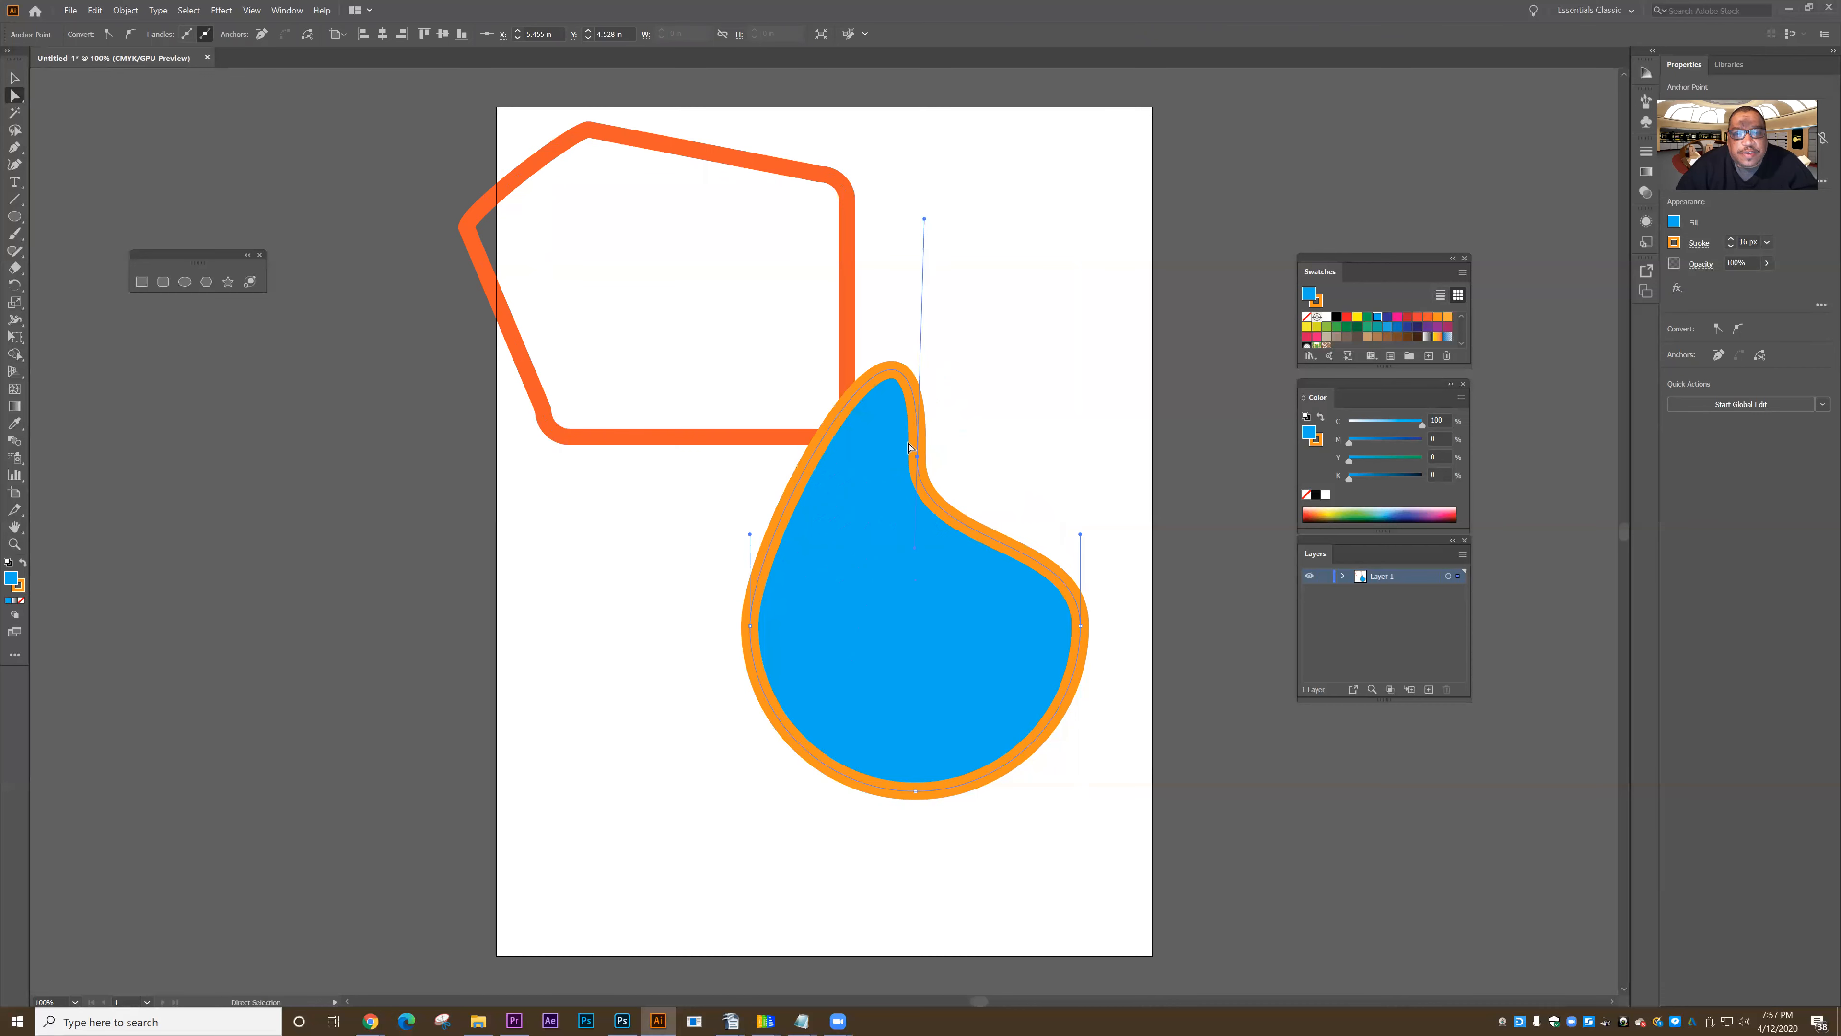
# - Move the blue teardrop's top anchor to about X 6.31 in, Y 4.27 in, and deselect it
pyautogui.moveTo(918, 459); pyautogui.dragTo(983, 436)
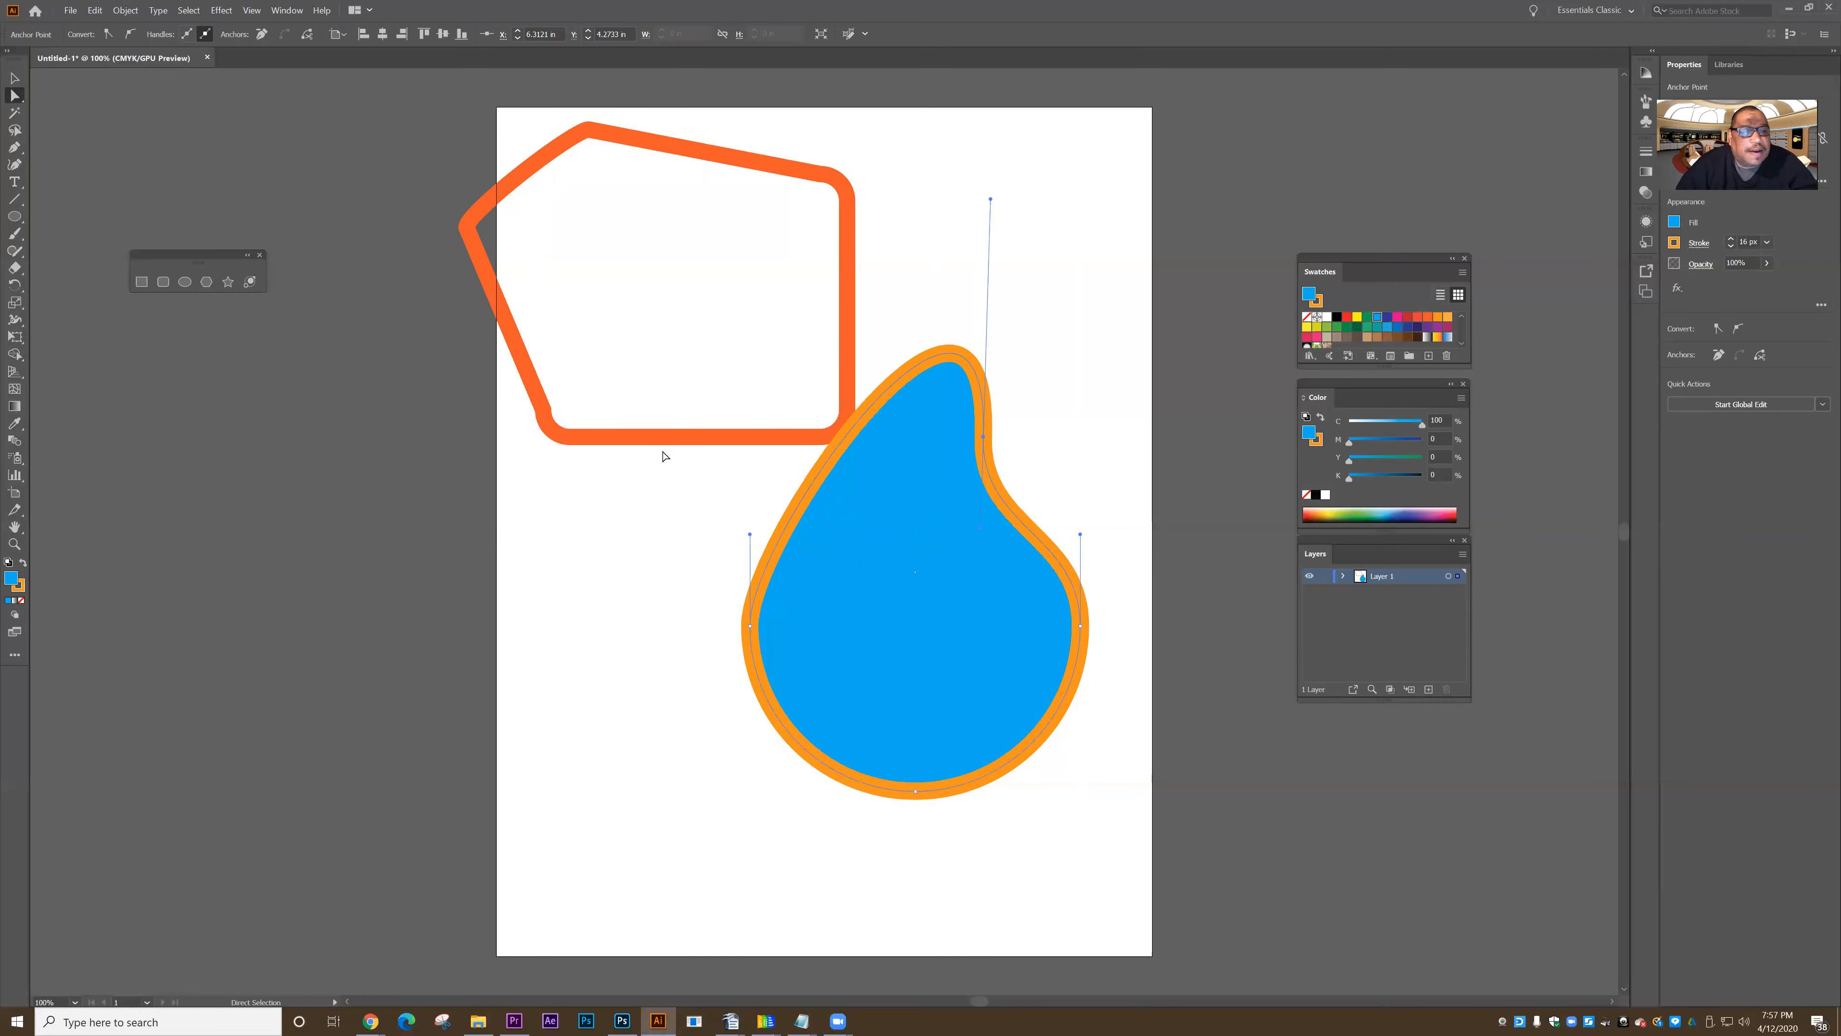
pyautogui.click(628, 449)
# - Move the orange outline's lower-left corner anchors into a pointed tail and inward notch, move its leftmost anchor to about X 0.85 in, Y 1.88 in, and deselect
pyautogui.click(616, 438)
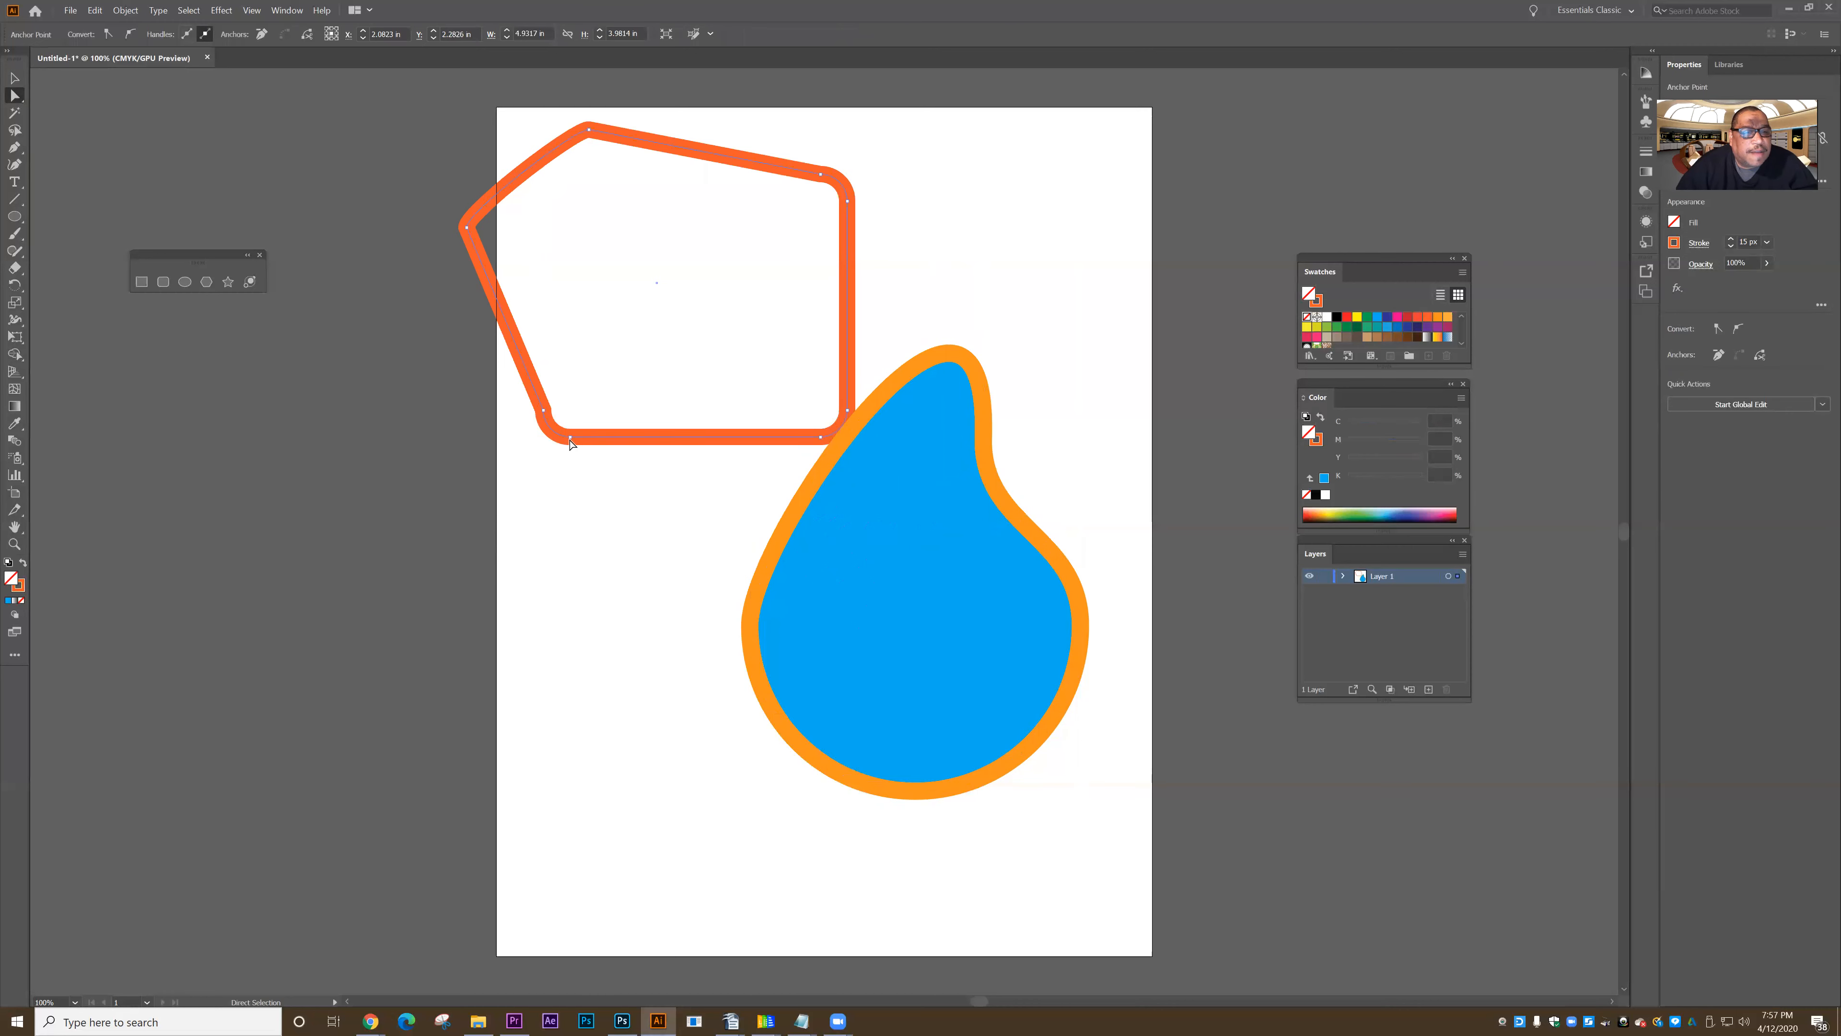
pyautogui.click(574, 506)
pyautogui.moveTo(570, 440); pyautogui.dragTo(562, 531)
pyautogui.moveTo(545, 410); pyautogui.dragTo(674, 367)
pyautogui.moveTo(469, 232)
pyautogui.mouseDown()
pyautogui.moveTo(594, 248)
pyautogui.moveTo(565, 155)
pyautogui.moveTo(440, 275)
pyautogui.moveTo(559, 255)
pyautogui.moveTo(553, 234)
pyautogui.moveTo(525, 330)
pyautogui.moveTo(485, 218)
pyautogui.mouseUp()
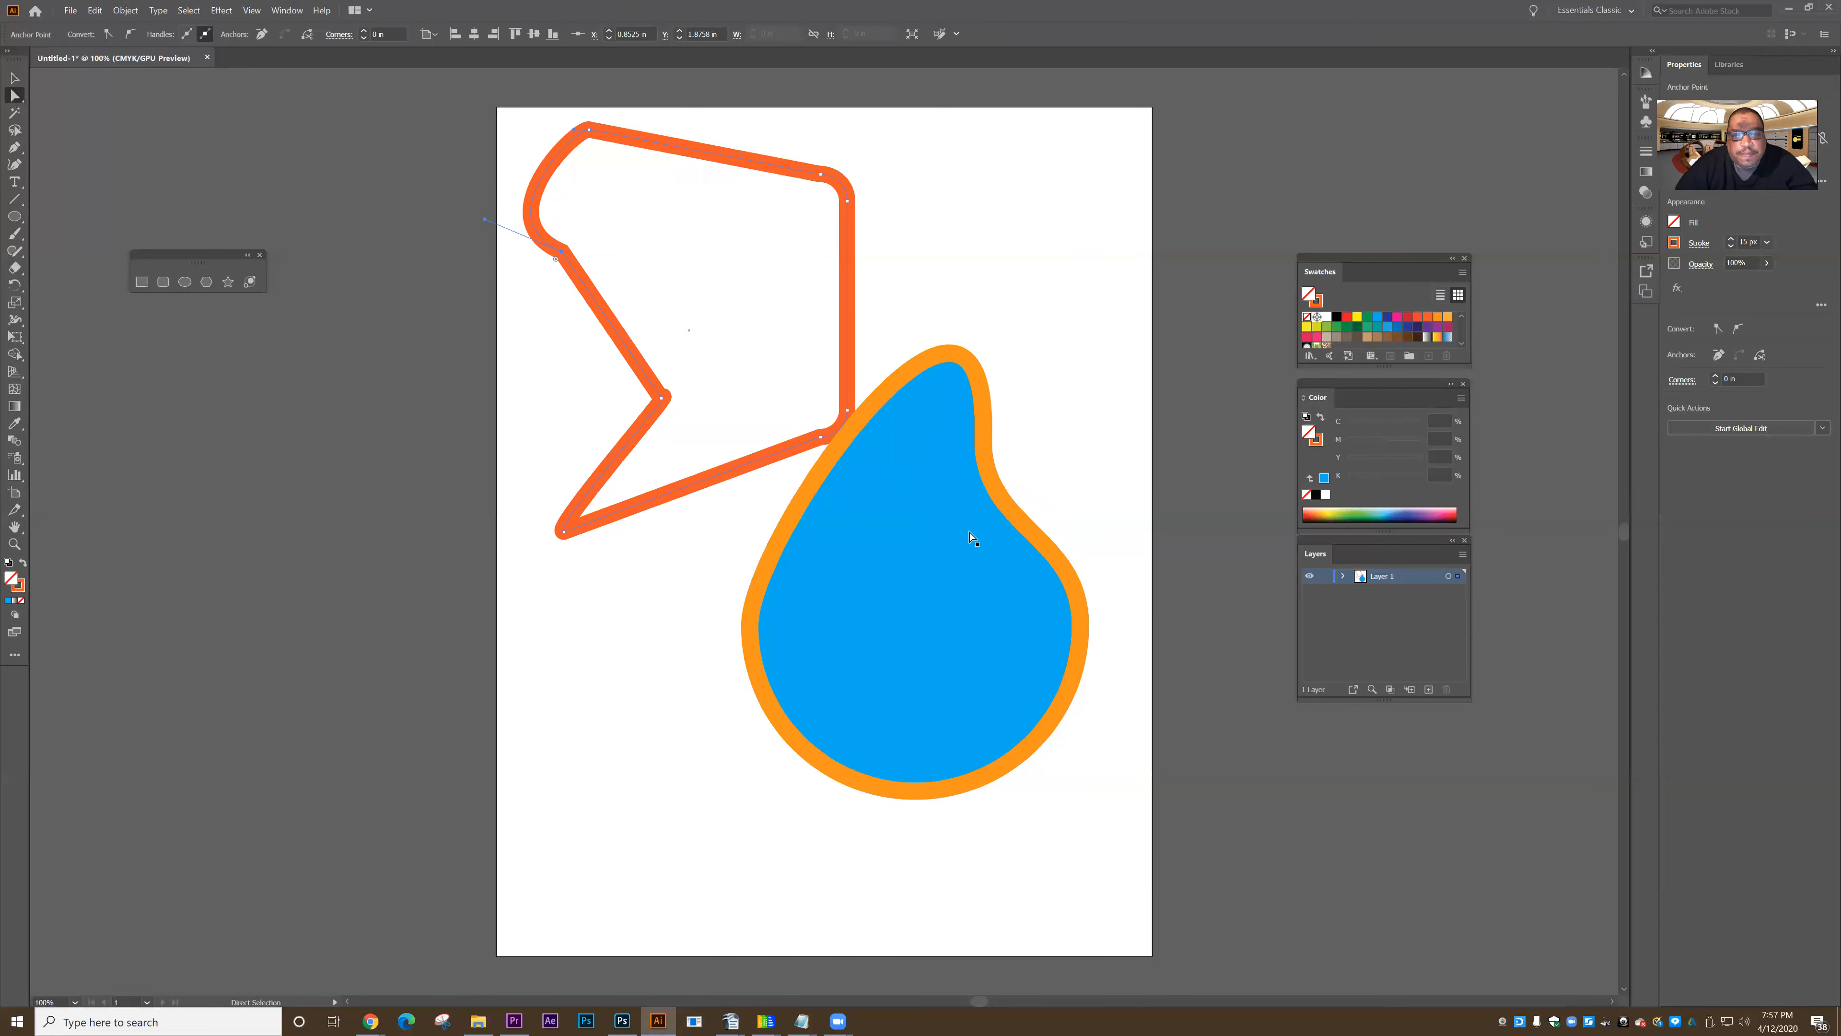
pyautogui.hotkey('ctrl', 'shift', 'a')
# - Shorten the upper handle of the blue teardrop's top anchor to roughly half its length
pyautogui.click(984, 451)
pyautogui.click(984, 435)
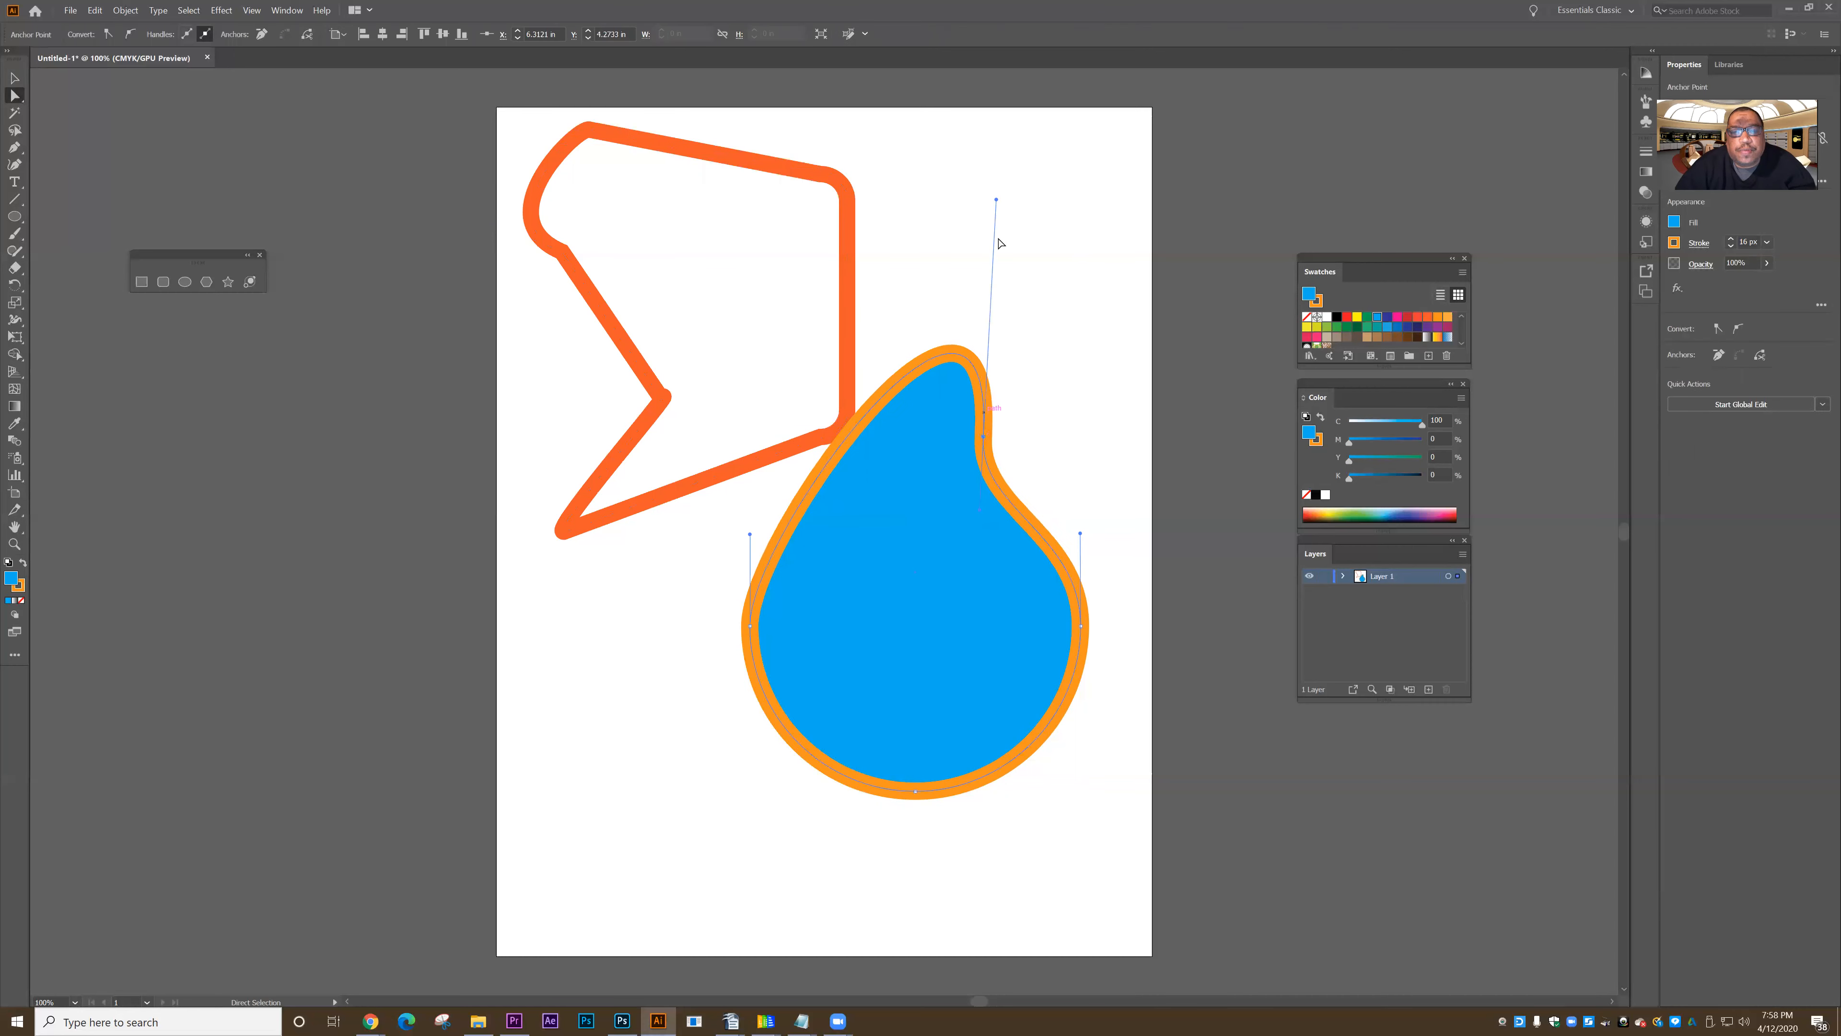
pyautogui.moveTo(996, 198); pyautogui.dragTo(996, 338)
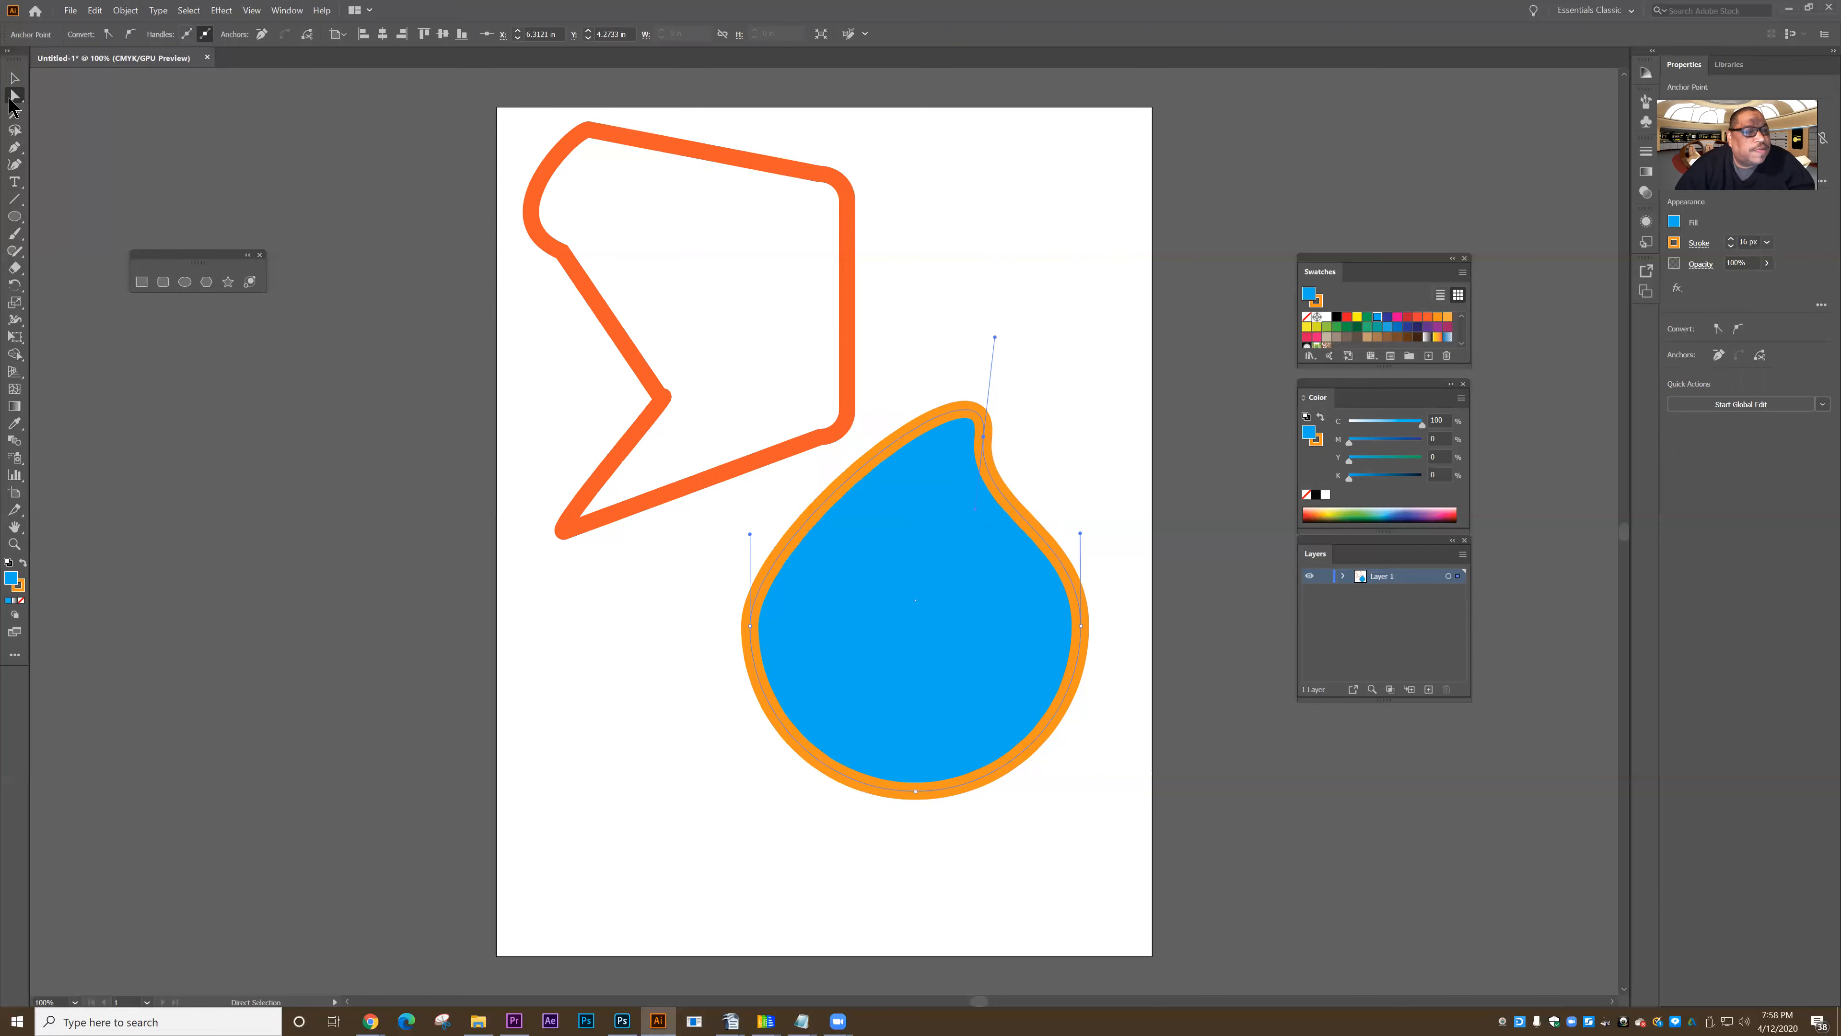
# - Select the orange outline's tail, notch and upper-left anchors together, move them slightly right and down, and clear the selection
pyautogui.click(564, 534)
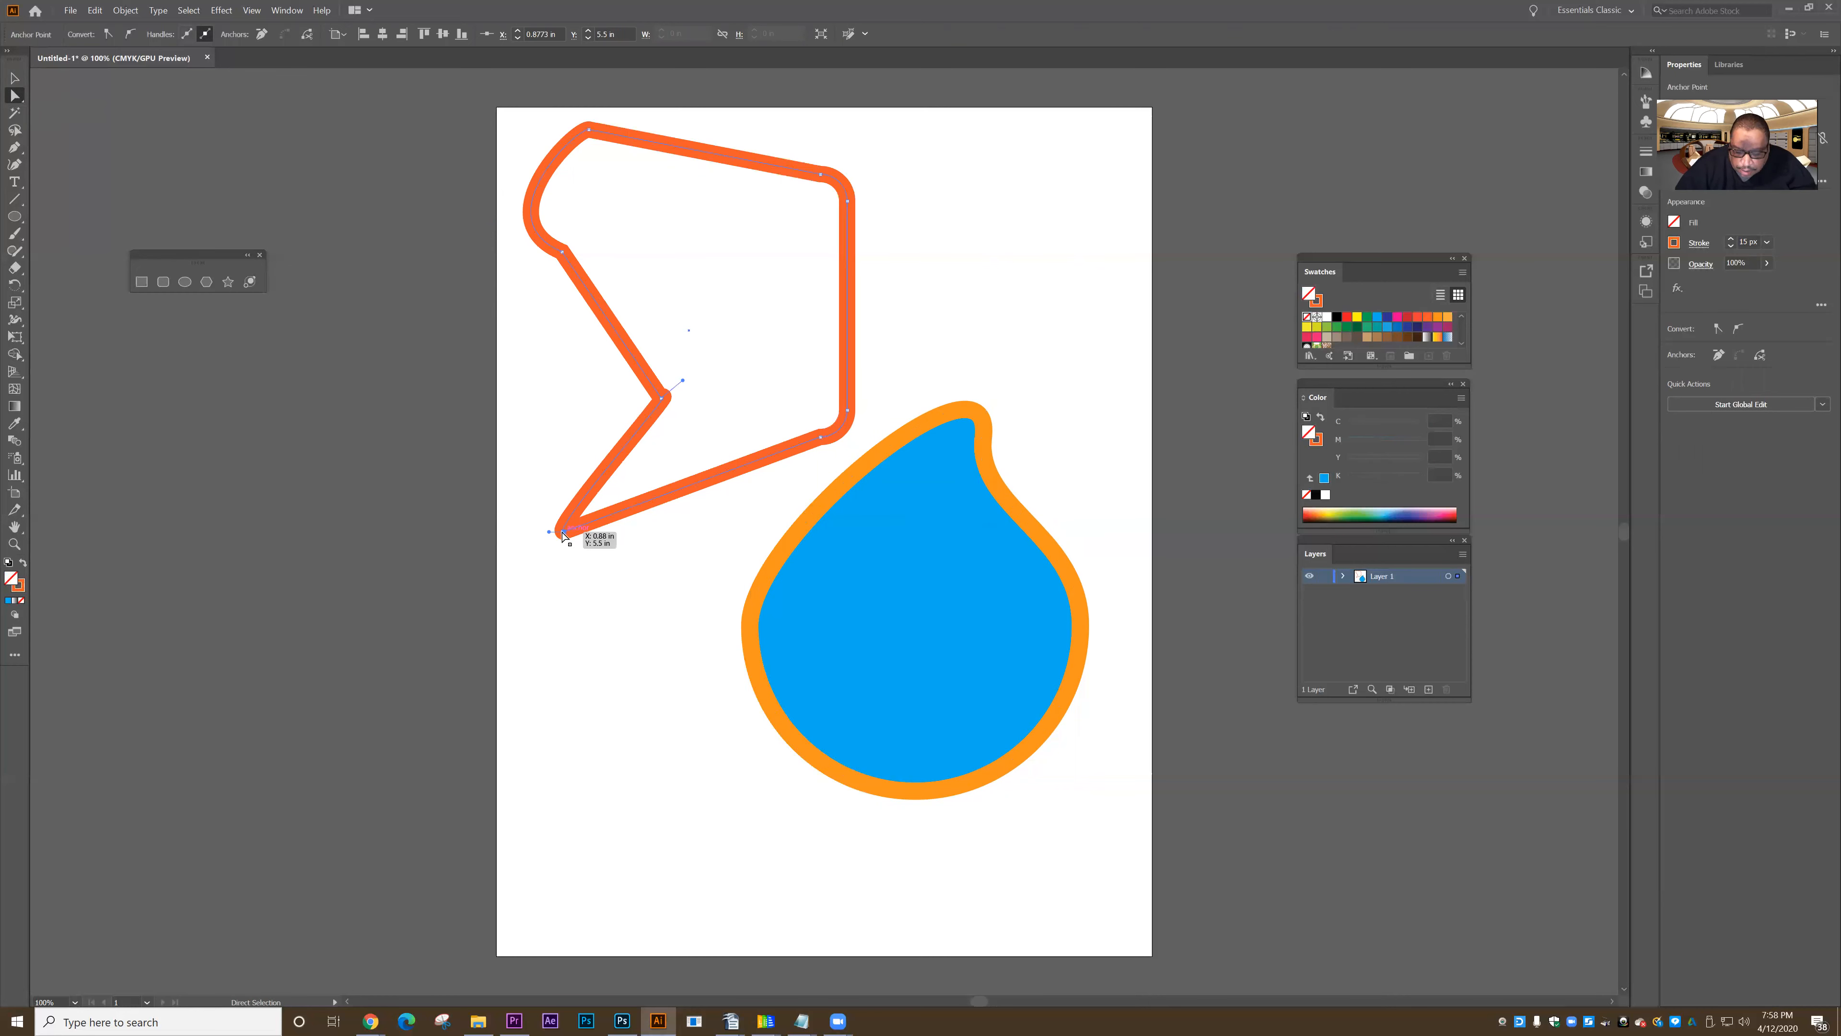
pyautogui.click(661, 397)
pyautogui.hotkey('ctrl', 'z')
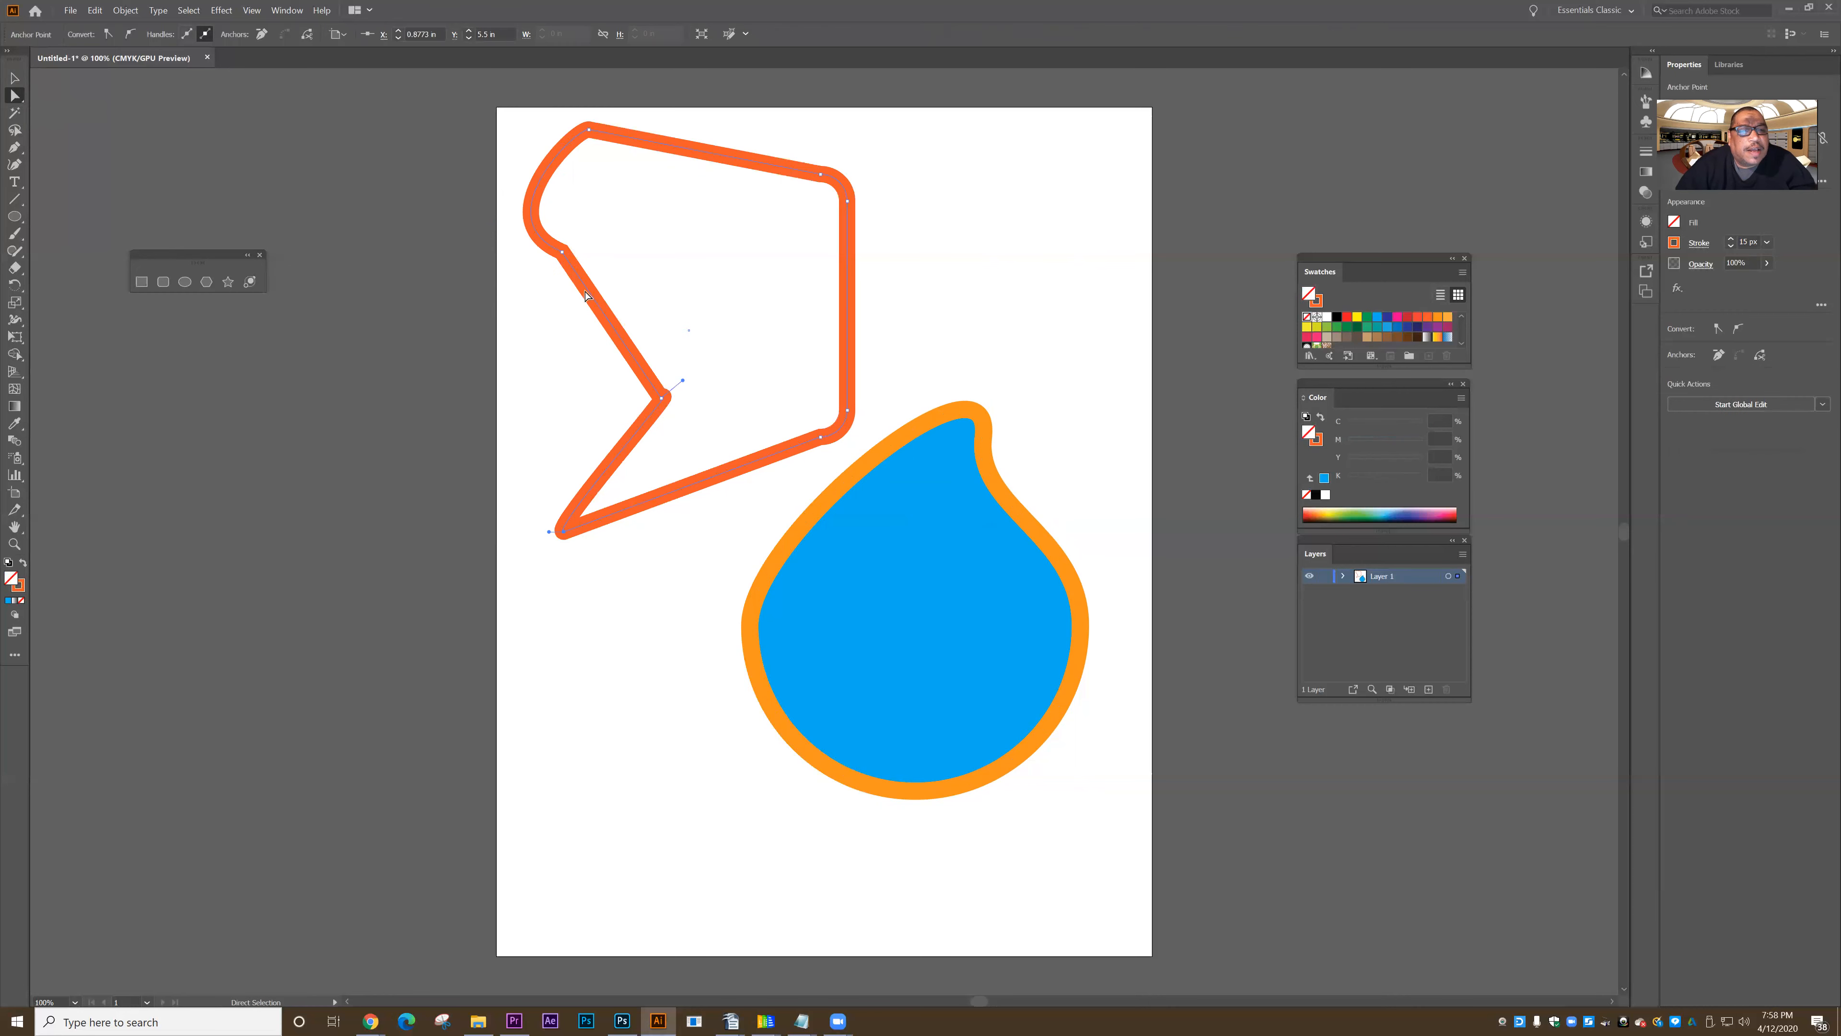
pyautogui.click(661, 396)
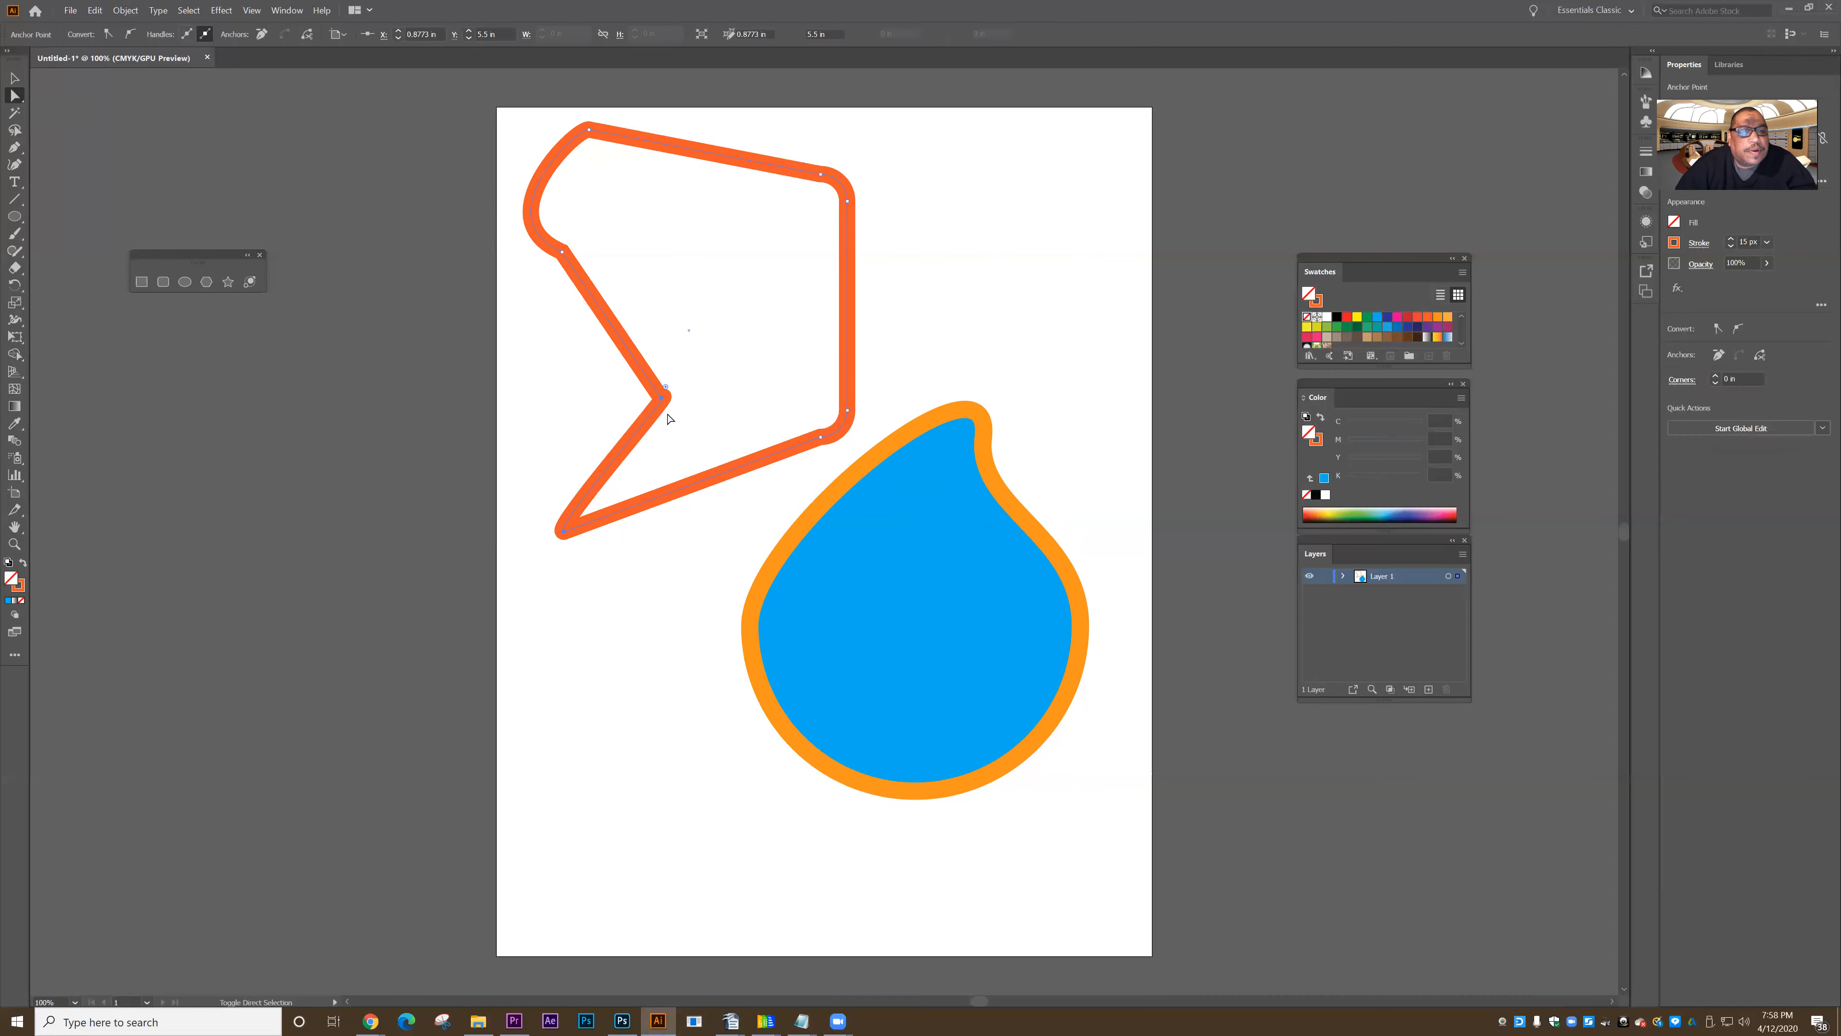
pyautogui.keyDown('shift'); pyautogui.click(562, 253); pyautogui.keyUp('shift')
pyautogui.moveTo(661, 398)
pyautogui.mouseDown()
pyautogui.moveTo(606, 397)
pyautogui.moveTo(715, 395)
pyautogui.moveTo(670, 402)
pyautogui.mouseUp()
pyautogui.click(667, 573)
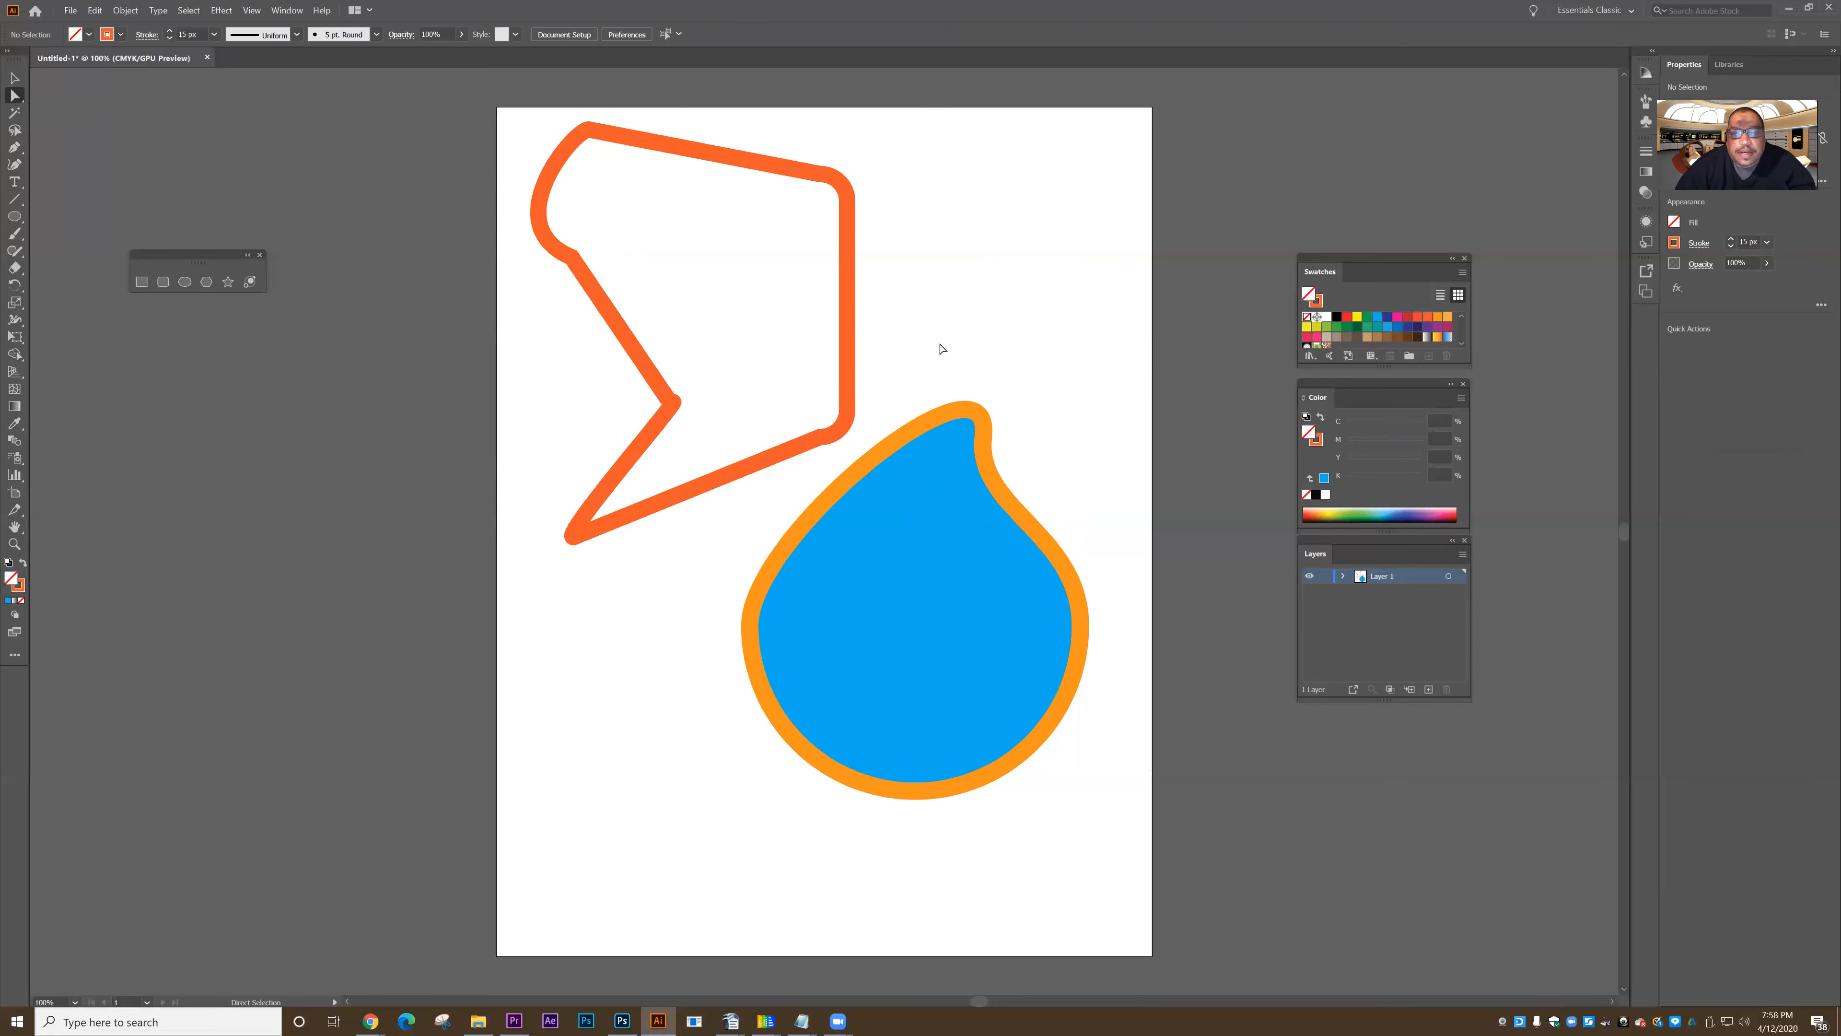
# - Select the teardrop's top and right anchors together, shift them slightly up and left, and deselect the shape
pyautogui.moveTo(1140, 836); pyautogui.dragTo(1138, 832)
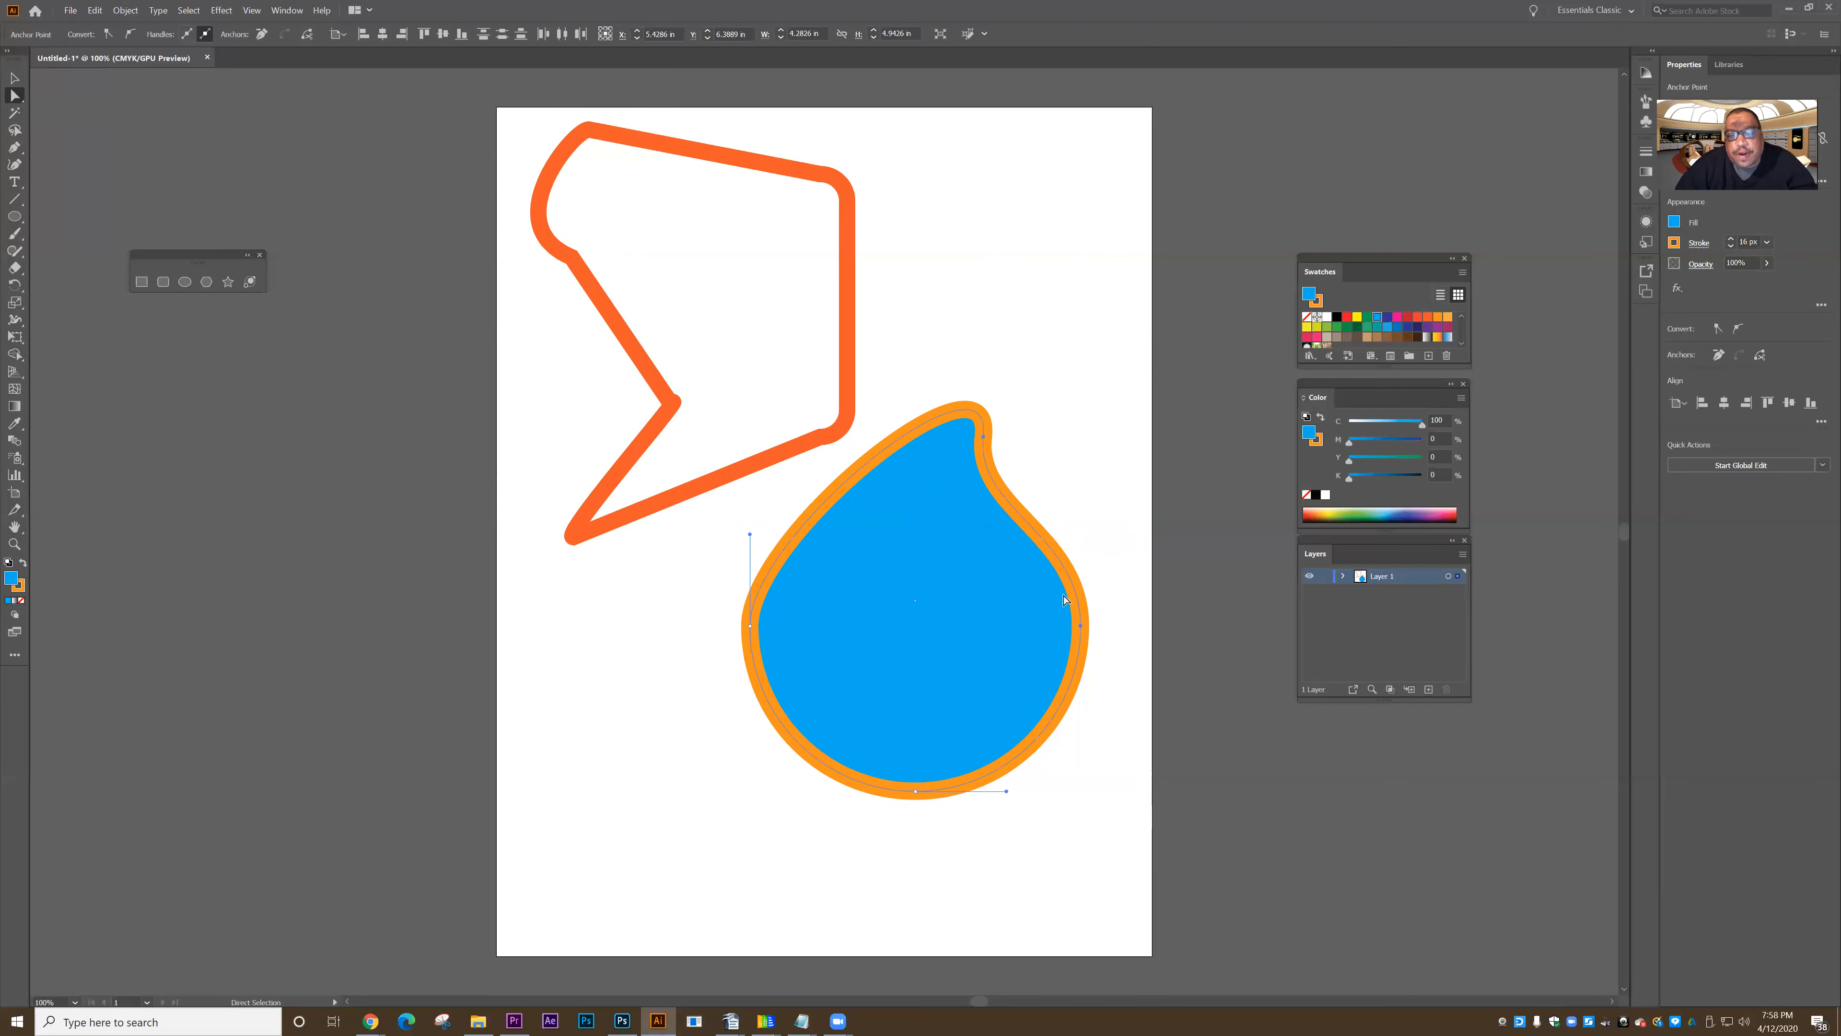
pyautogui.moveTo(1082, 628)
pyautogui.mouseDown()
pyautogui.moveTo(971, 625)
pyautogui.moveTo(1097, 608)
pyautogui.moveTo(1028, 625)
pyautogui.moveTo(1075, 607)
pyautogui.mouseUp()
pyautogui.click(1080, 471)
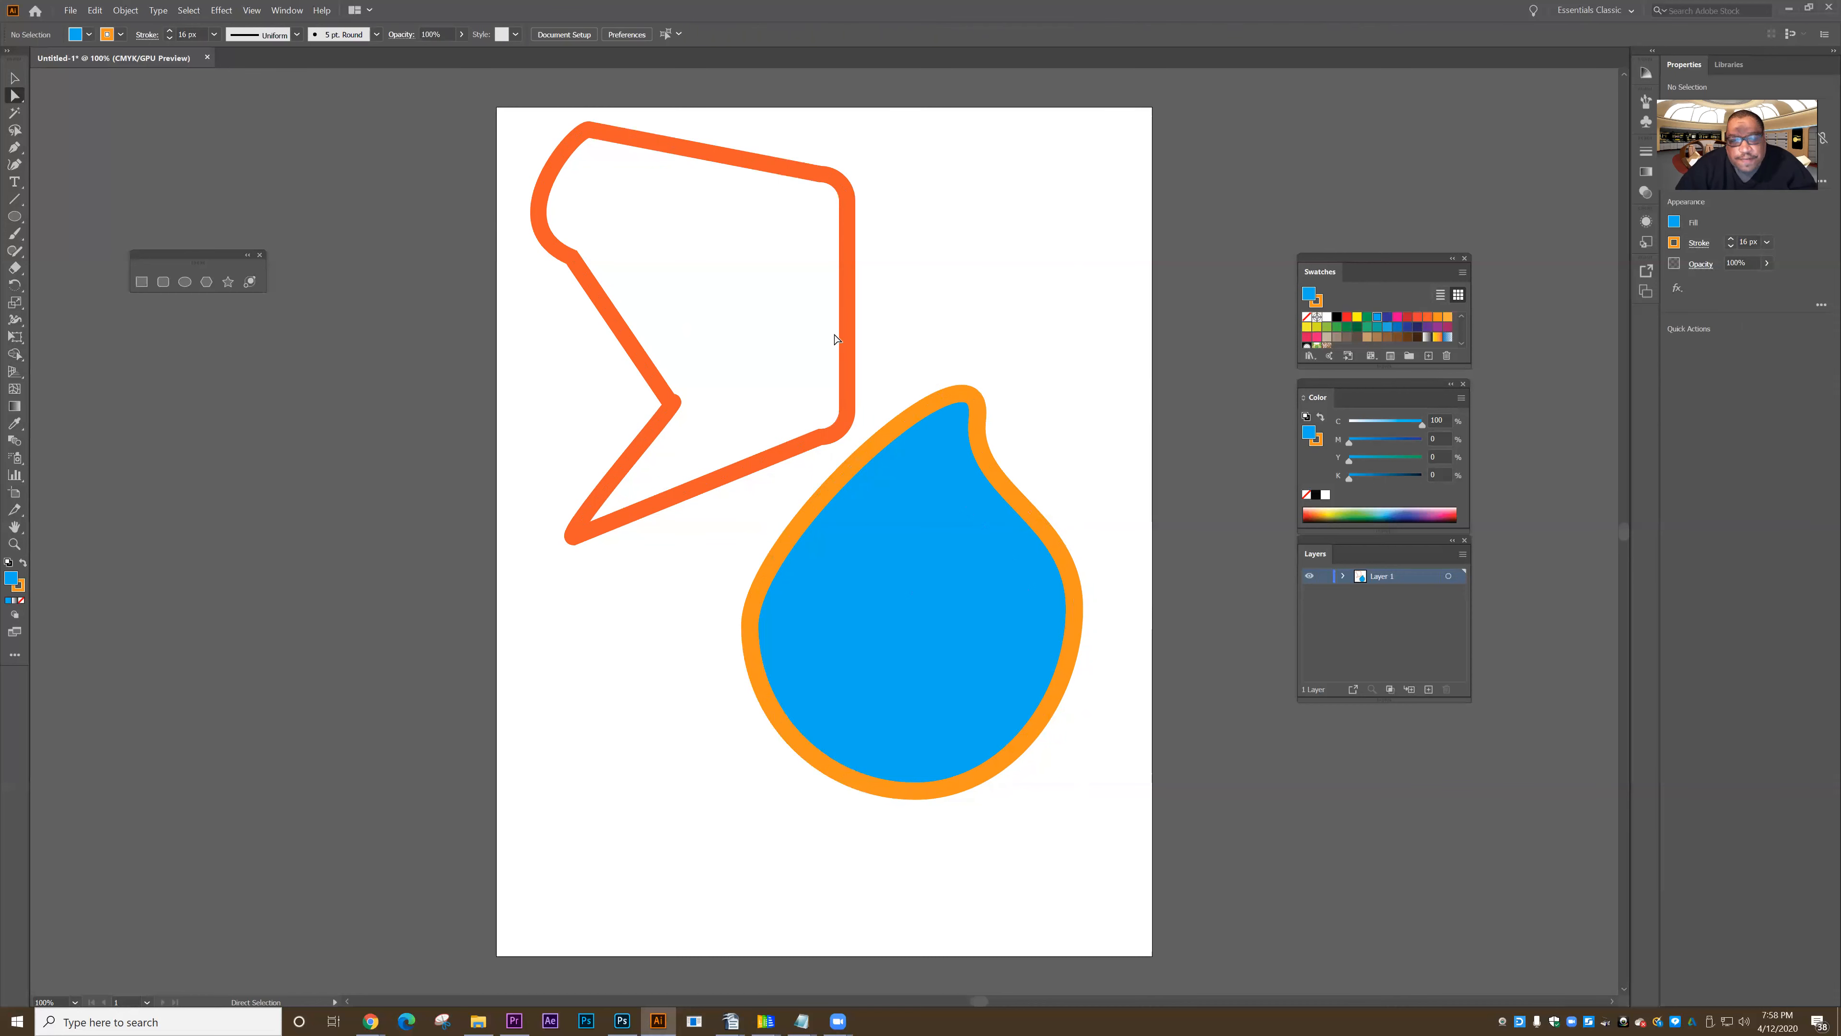
# - Select the teardrop's left anchor to expose its handles, and delete all artwork from the artboard
pyautogui.click(824, 497)
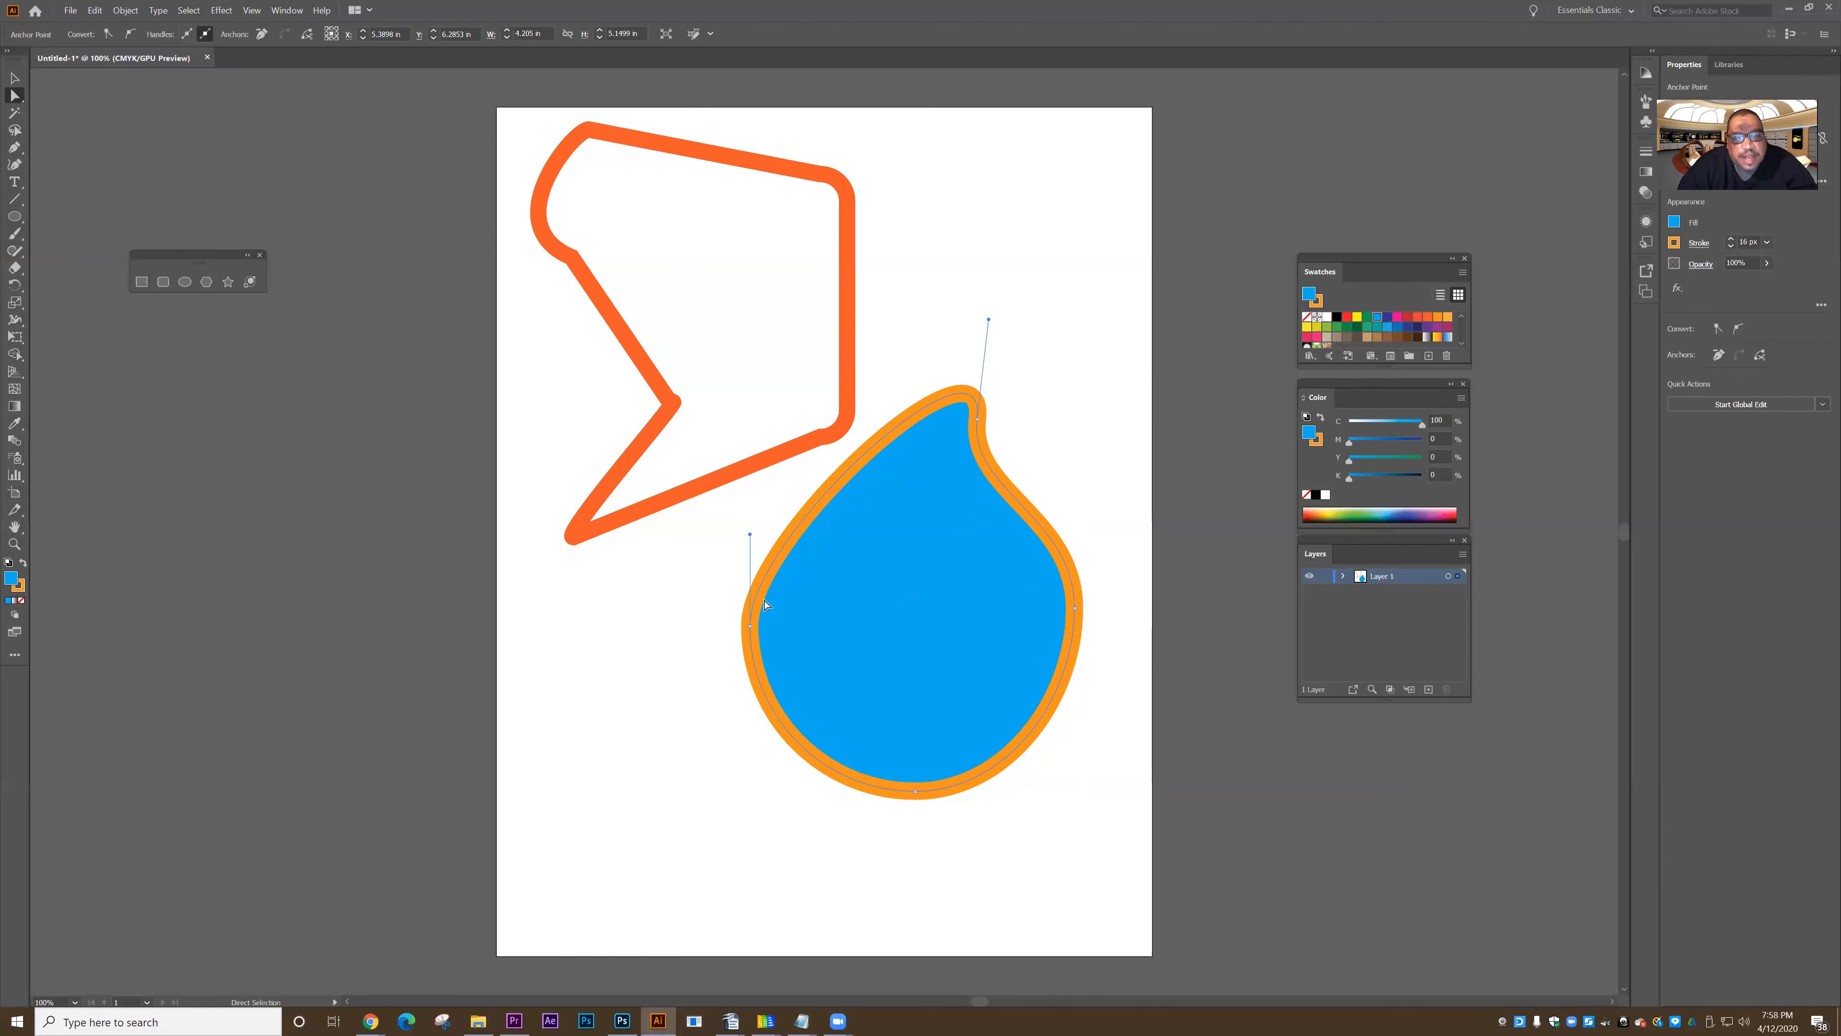
pyautogui.click(751, 625)
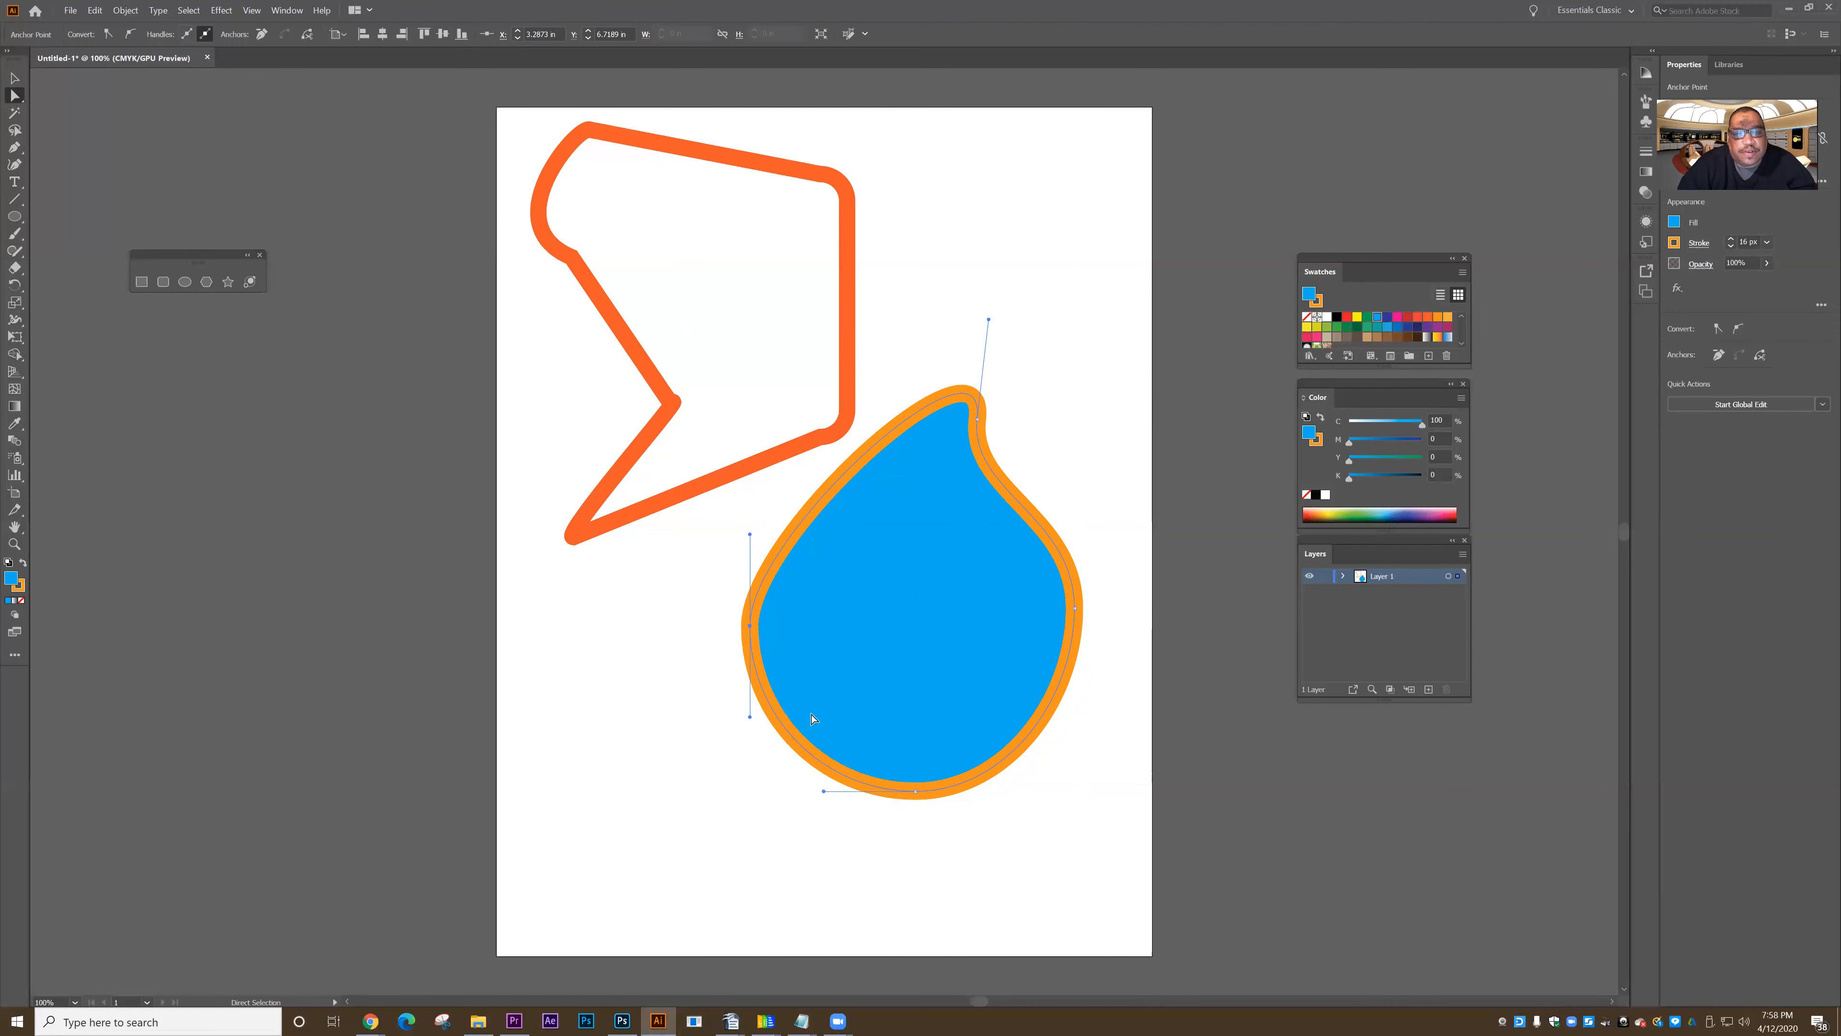
pyautogui.click(15, 80)
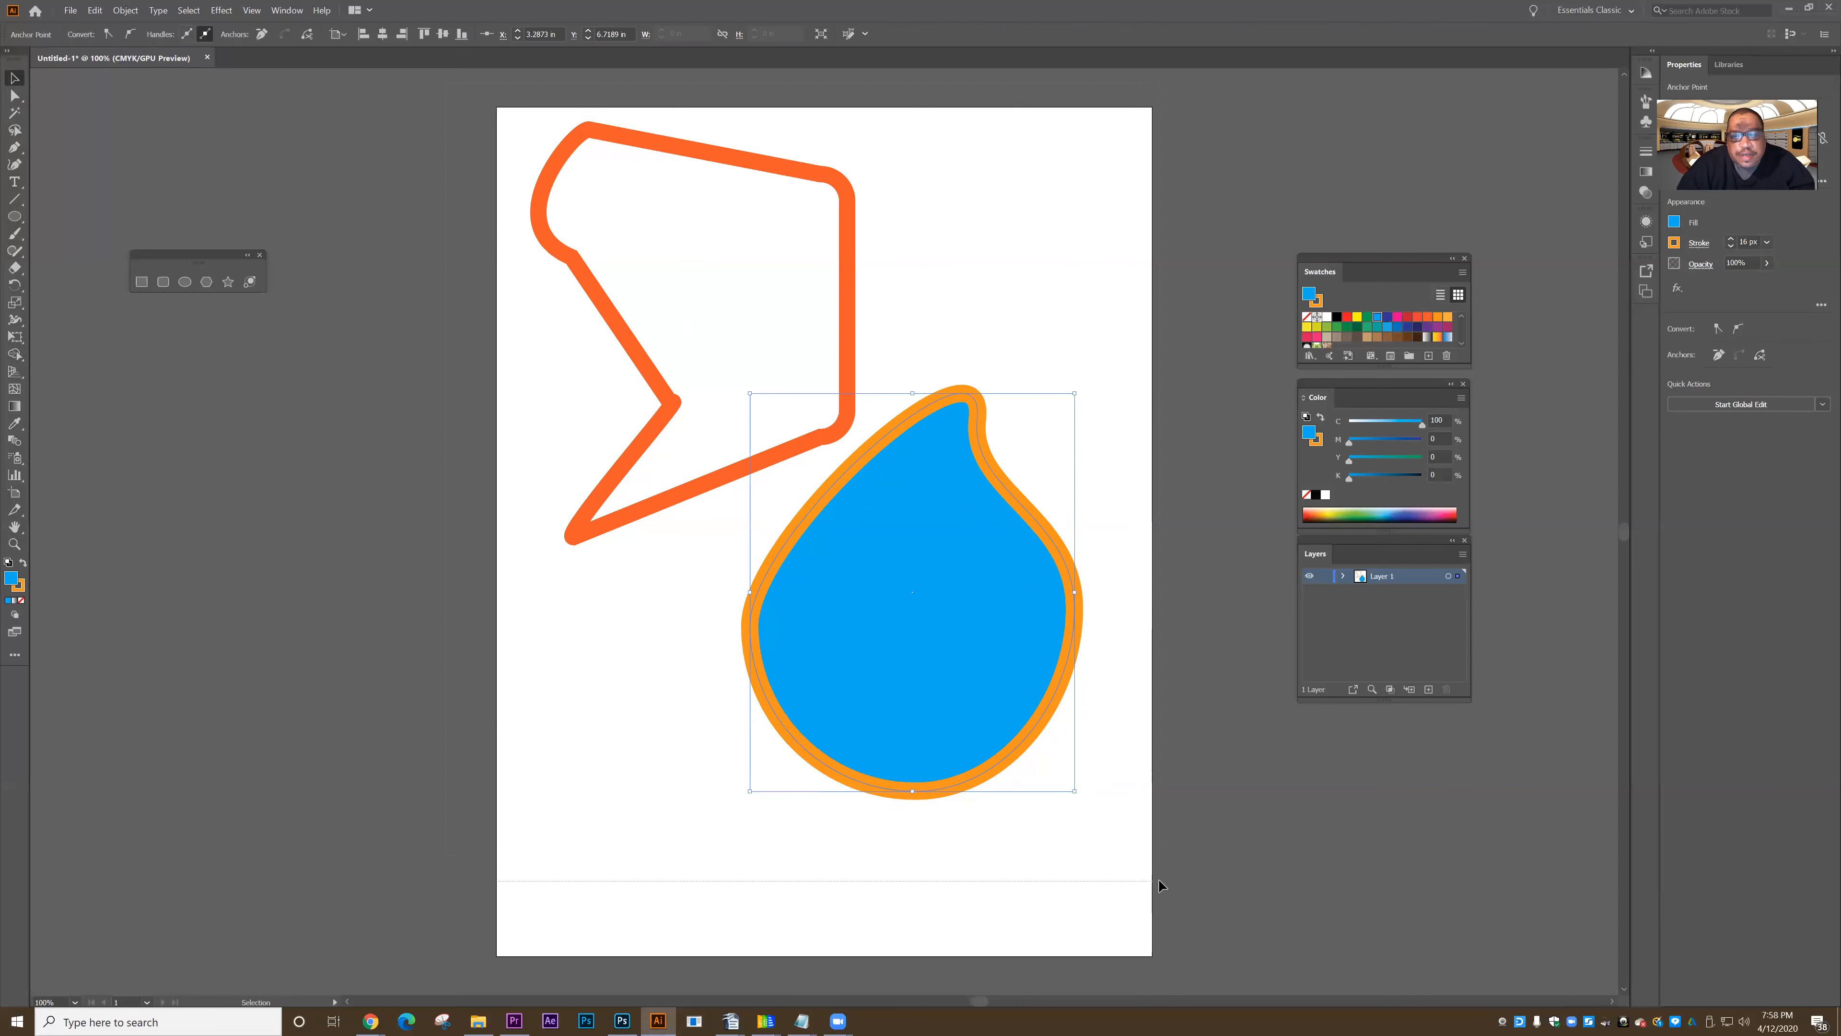
pyautogui.hotkey('ctrl', 'a')
pyautogui.press('Delete')
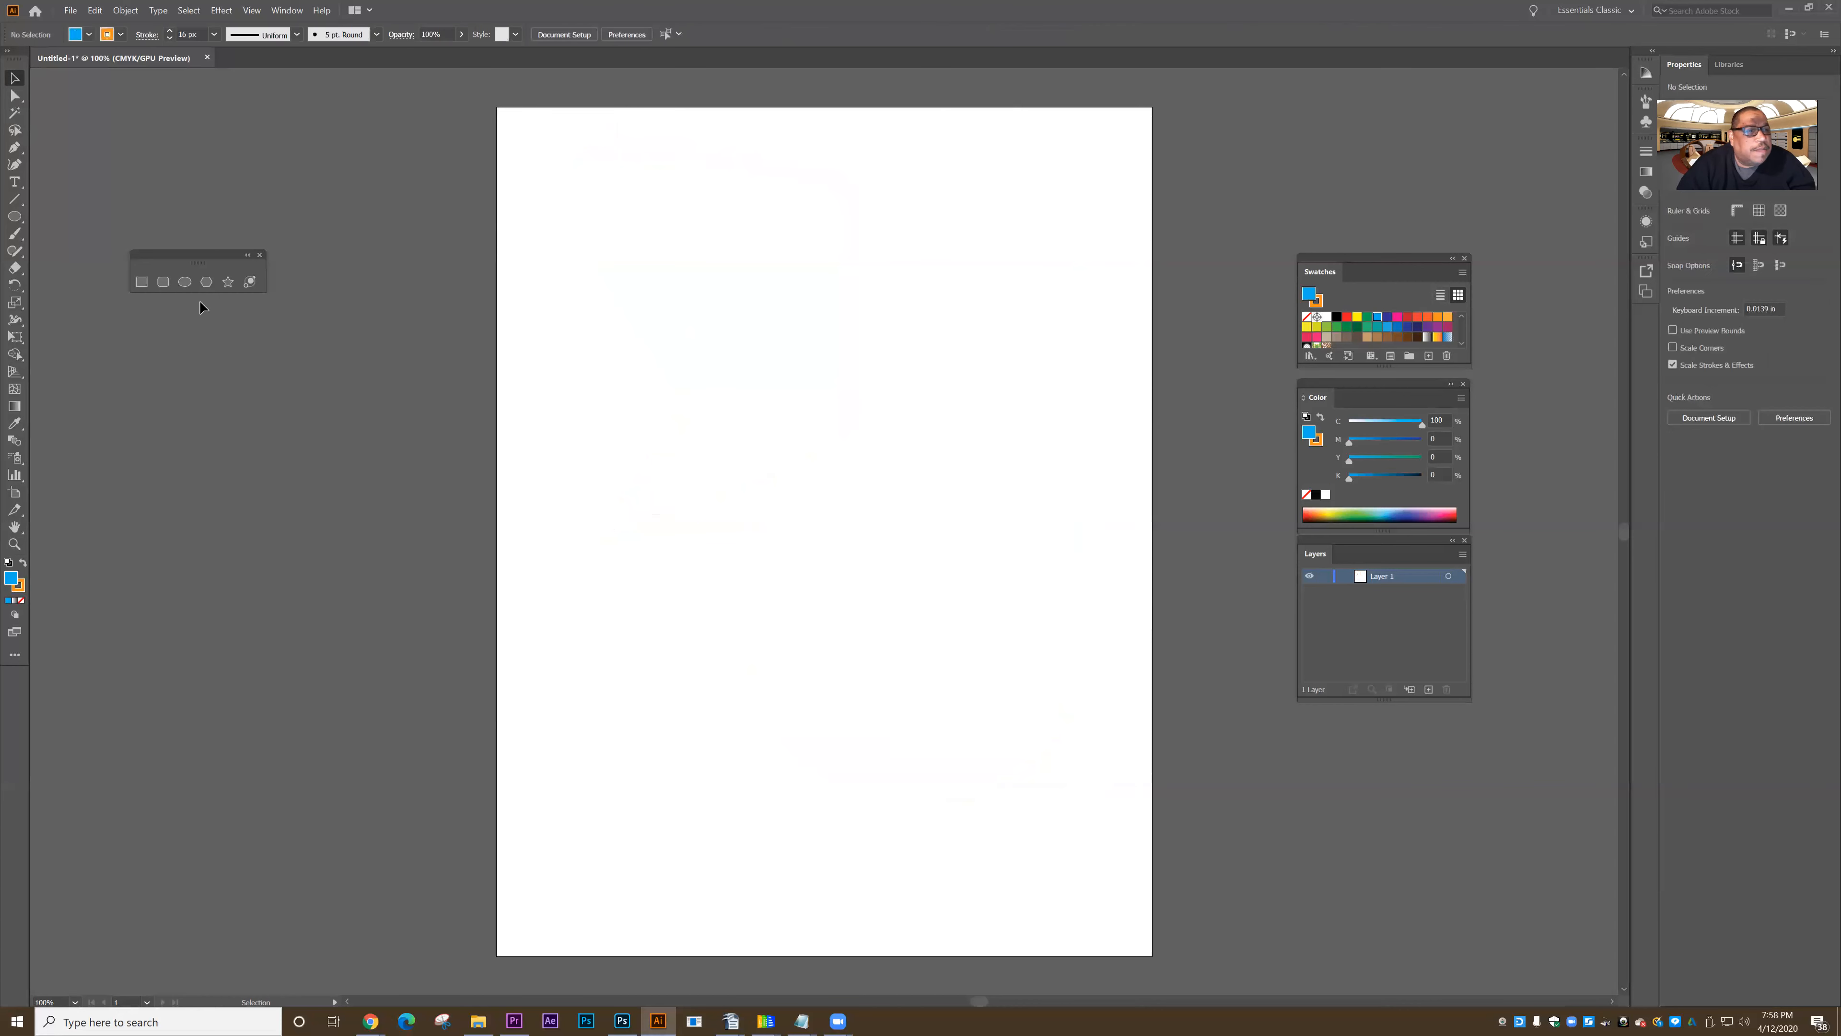
# - Draw a rectangle about 4.32 in wide and 4.89 in high in the artboard's upper half, and deselect it
pyautogui.click(142, 283)
pyautogui.moveTo(597, 216); pyautogui.dragTo(930, 593)
pyautogui.click(15, 97)
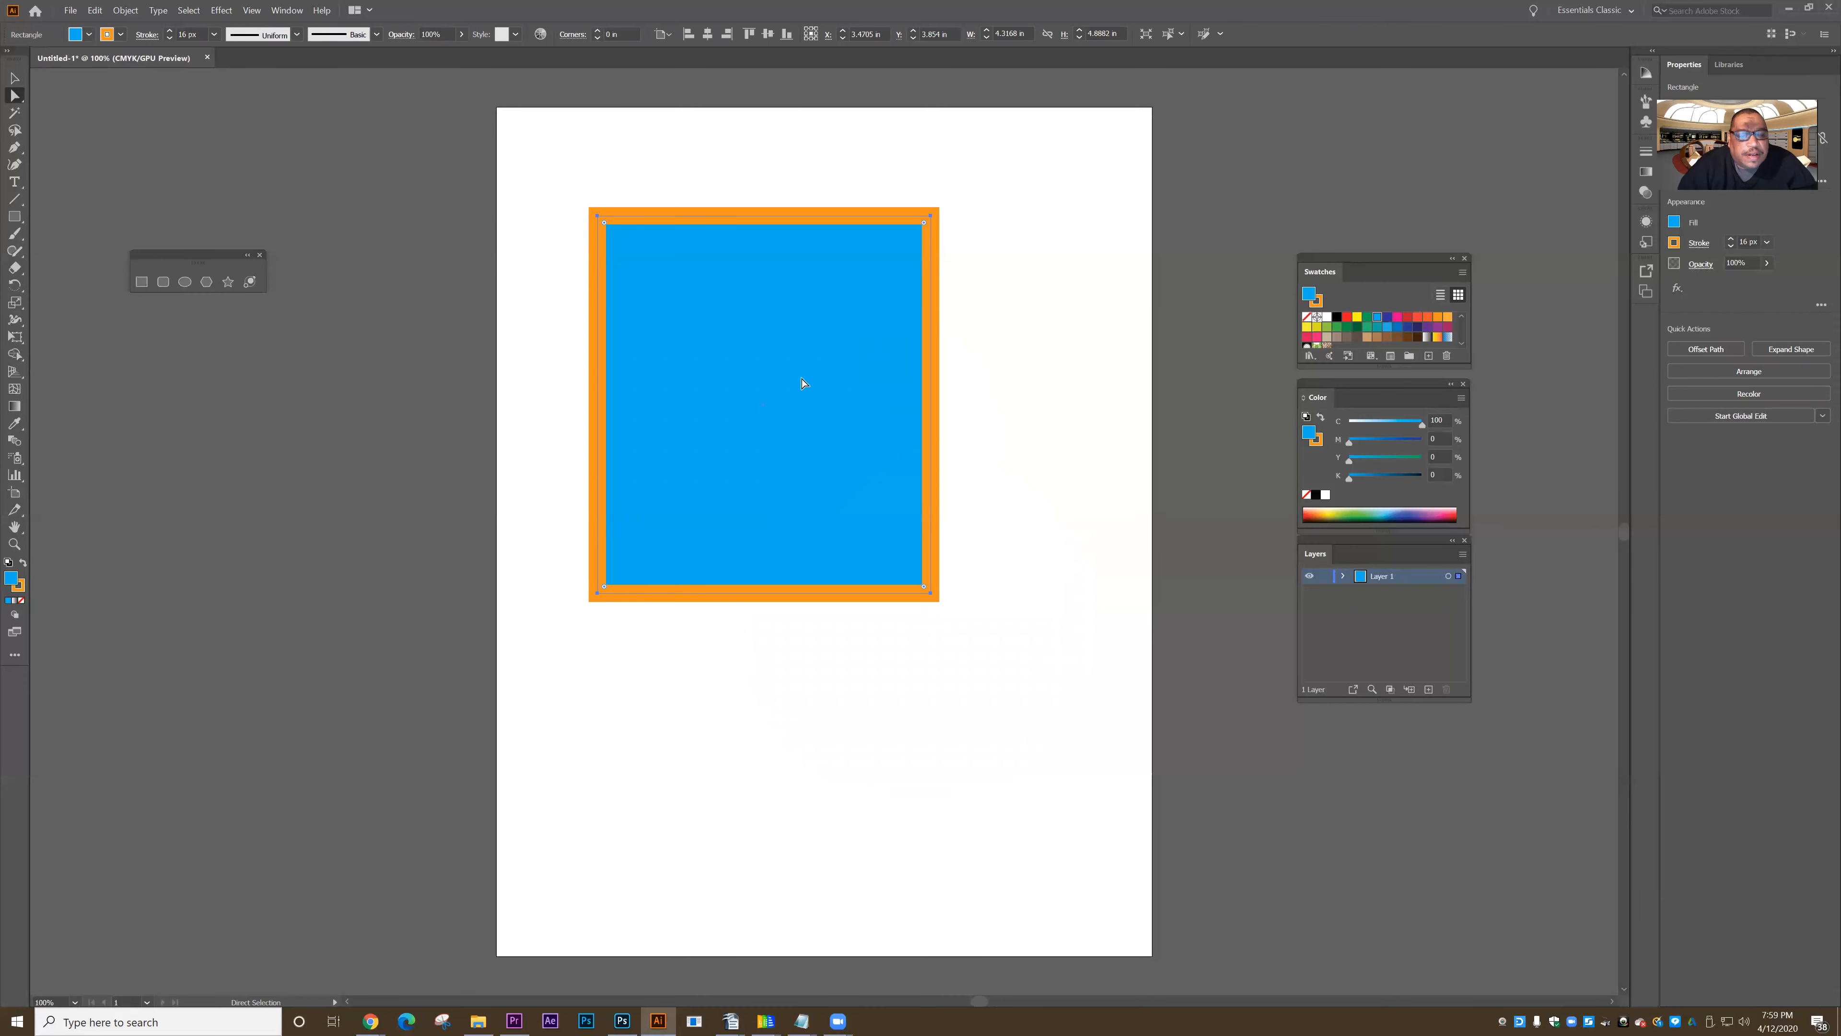
pyautogui.click(398, 374)
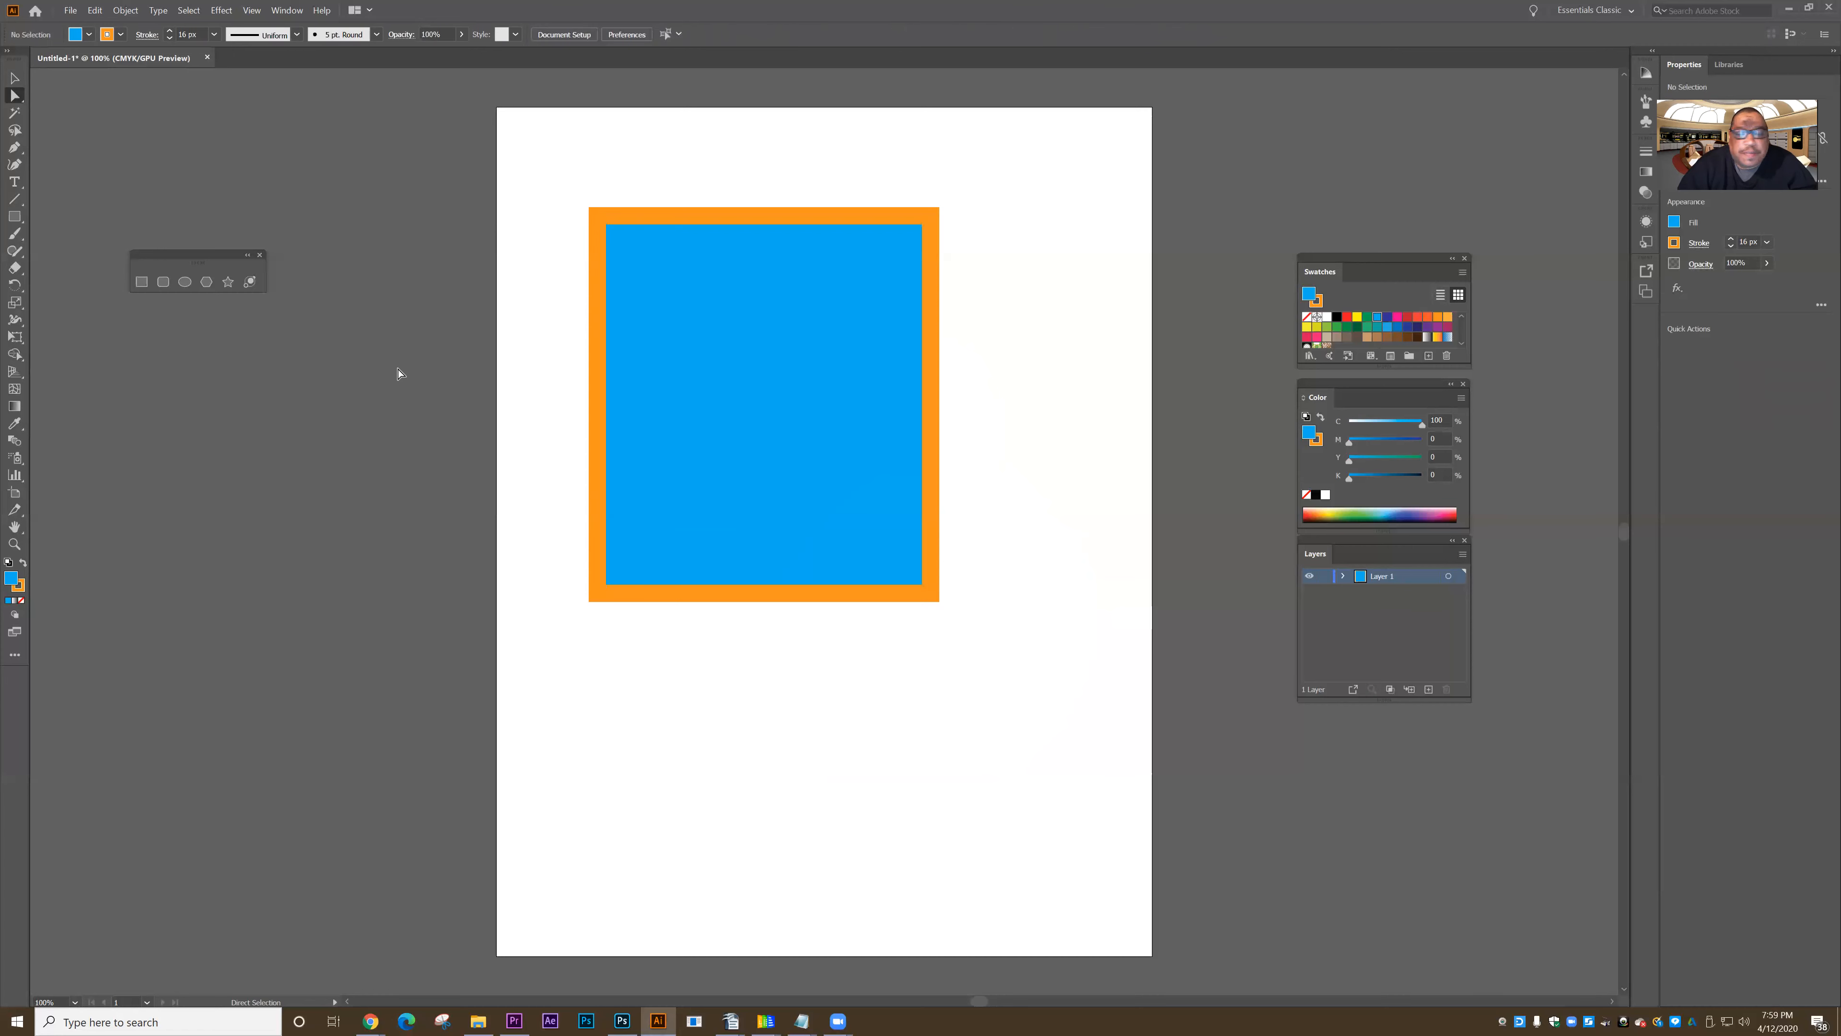
# - Select the rectangle's two top corner anchors with Direct Selection and move them together about 0.76 in right and 0.47 in up
pyautogui.click(599, 397)
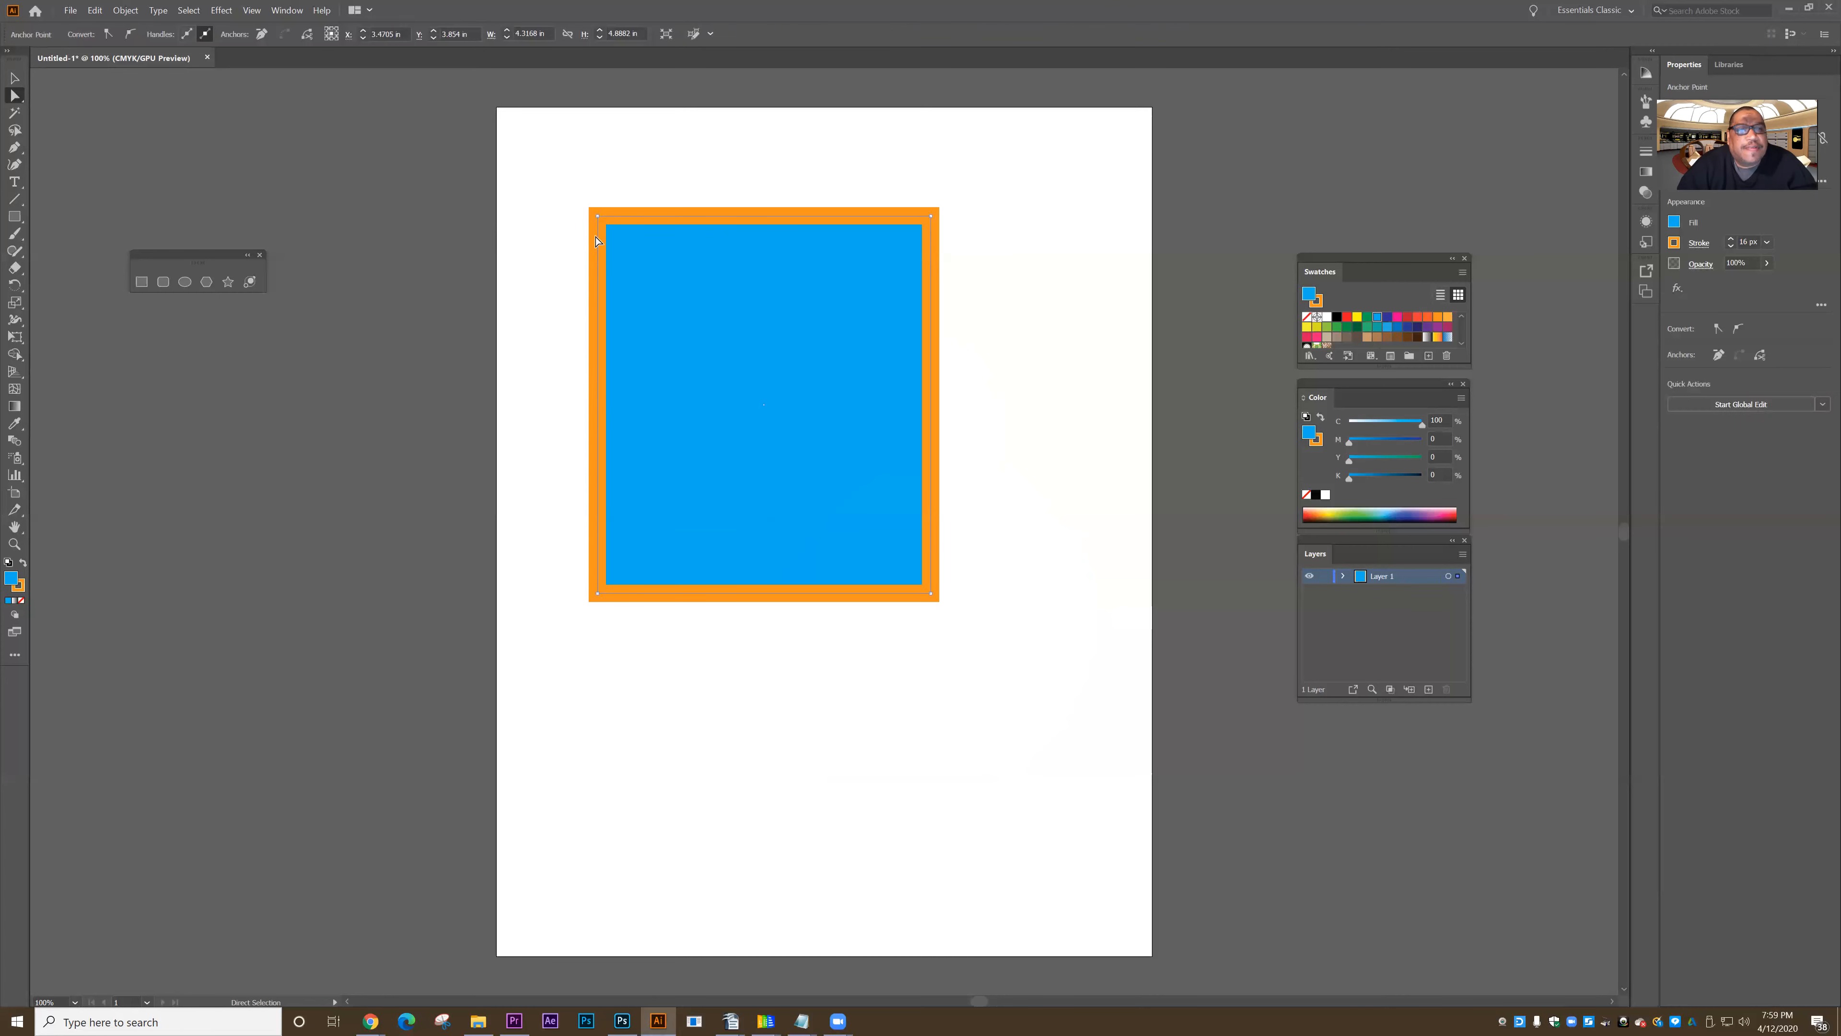
pyautogui.click(598, 216)
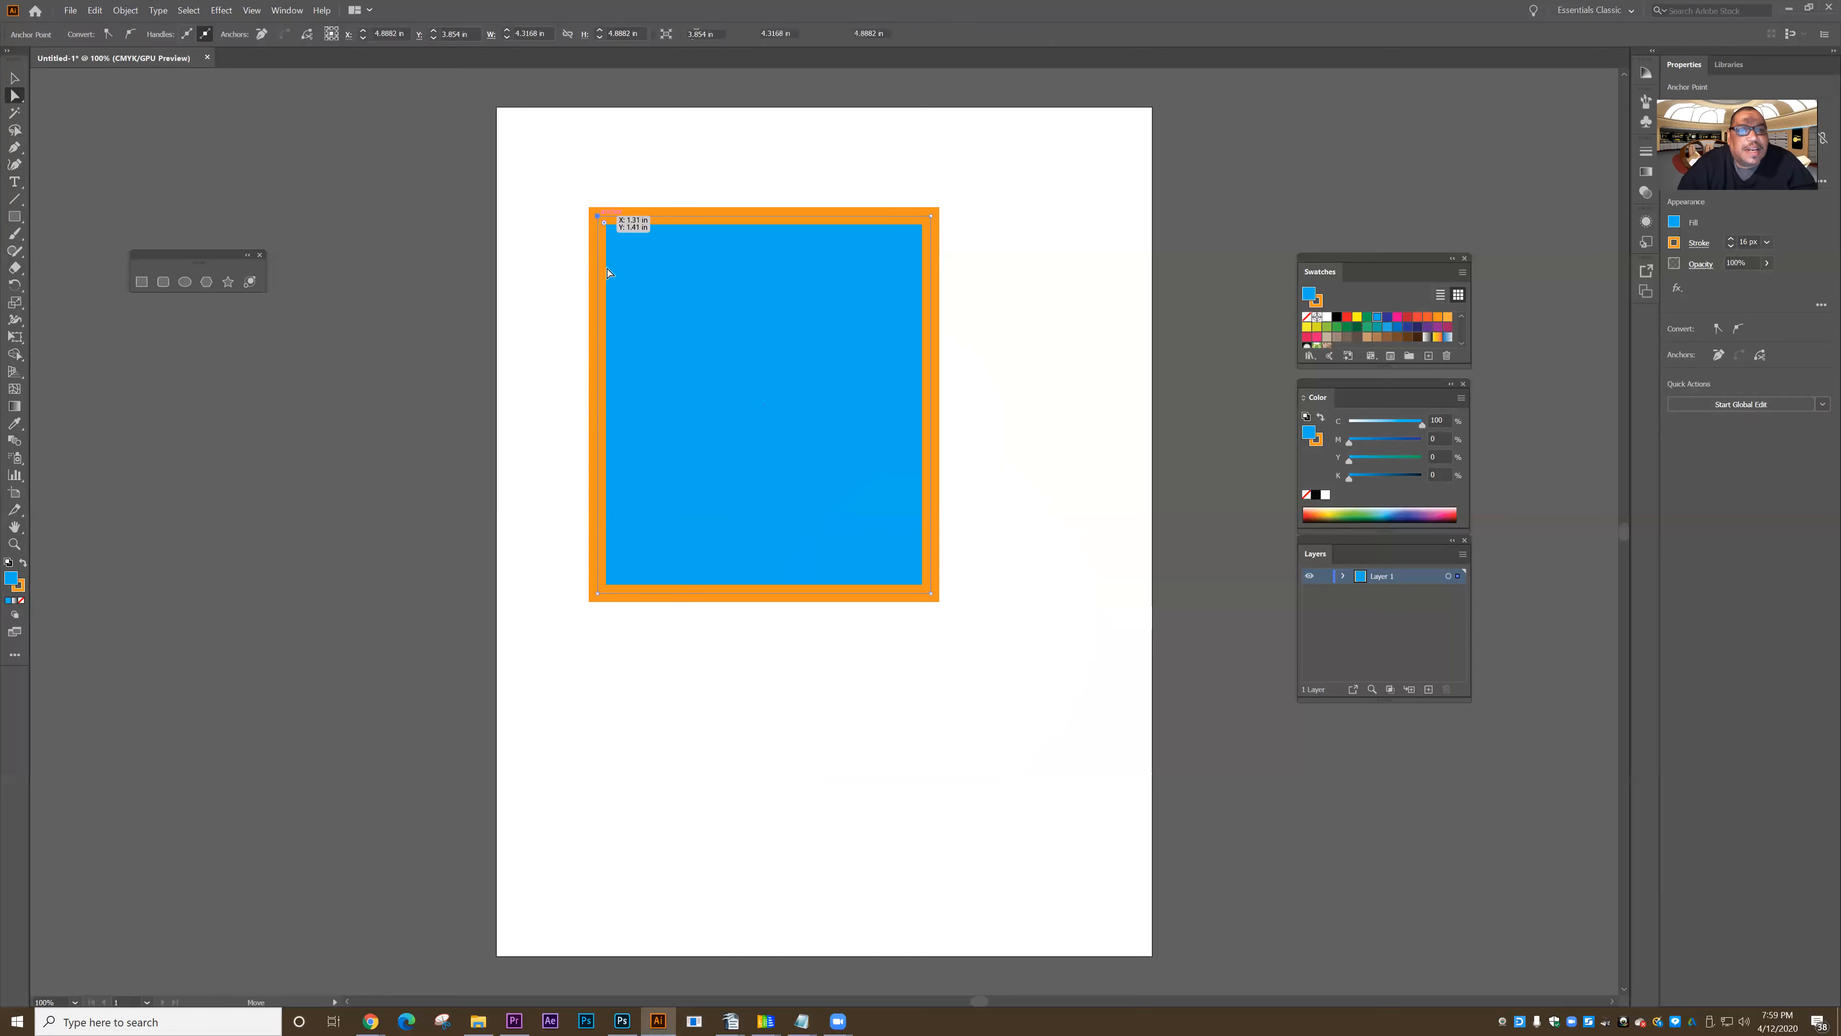
pyautogui.click(931, 216)
pyautogui.moveTo(931, 220); pyautogui.dragTo(989, 181)
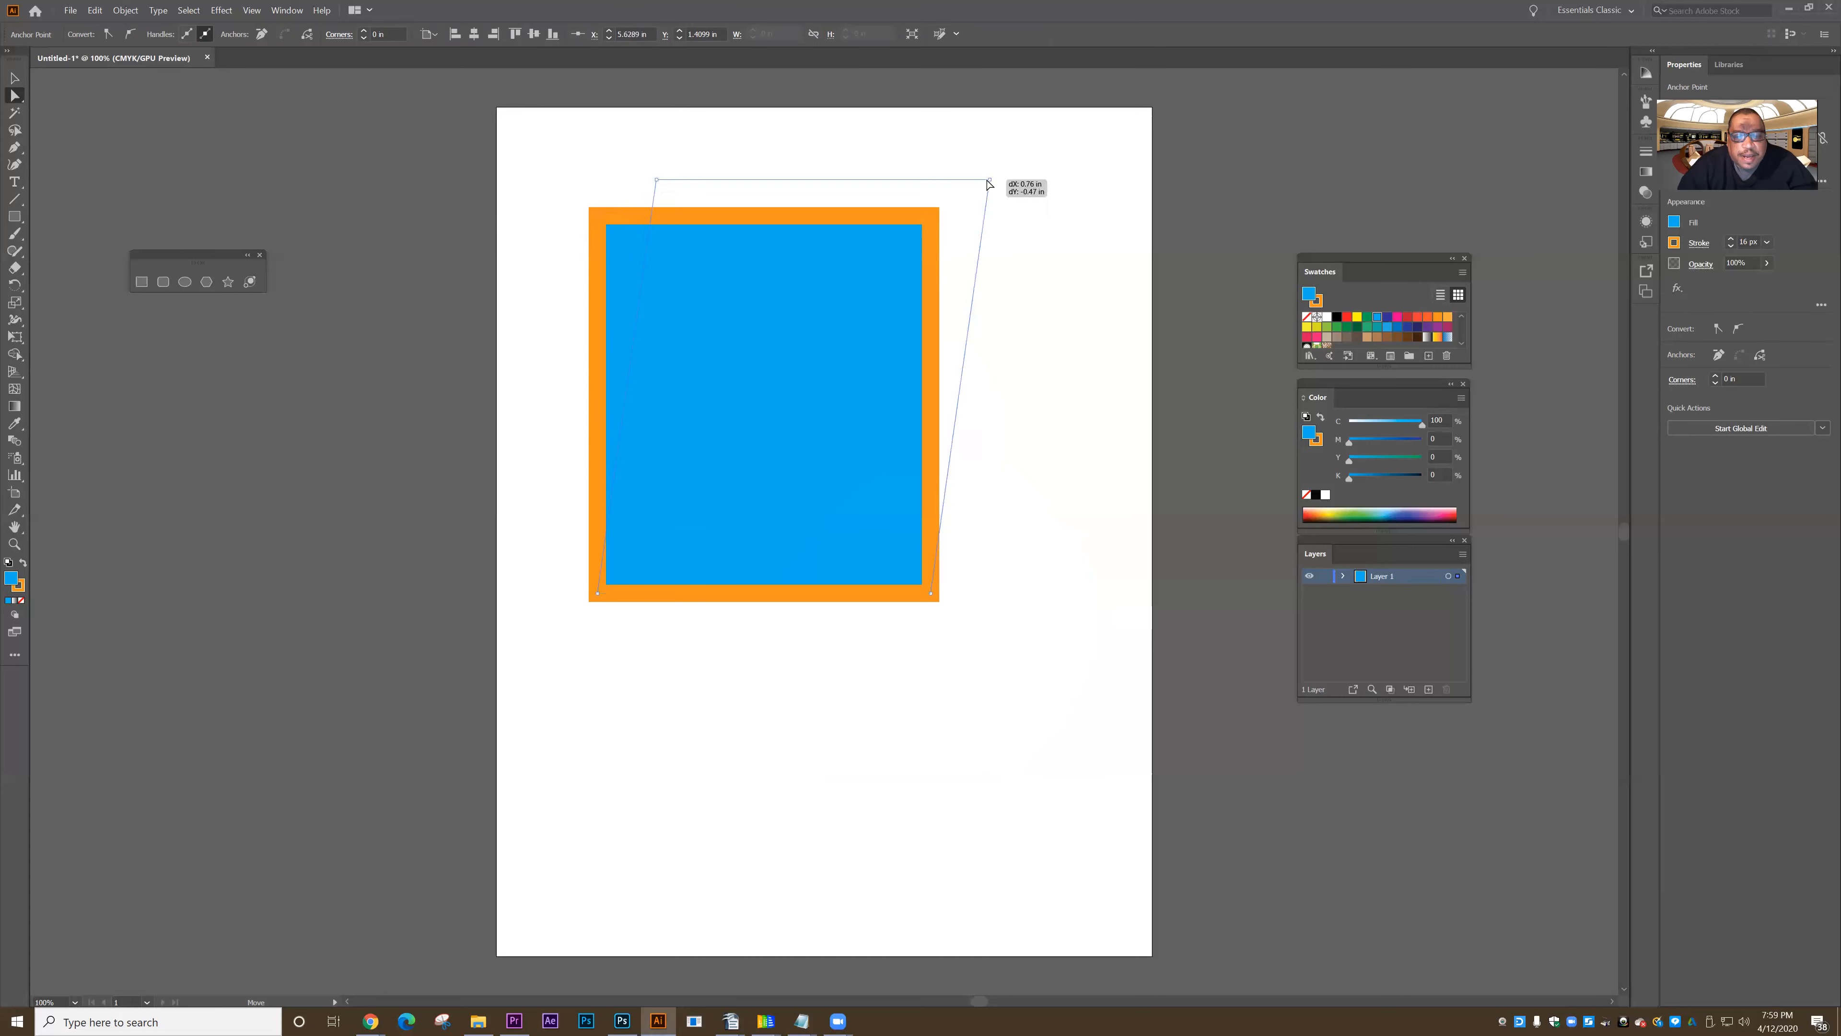